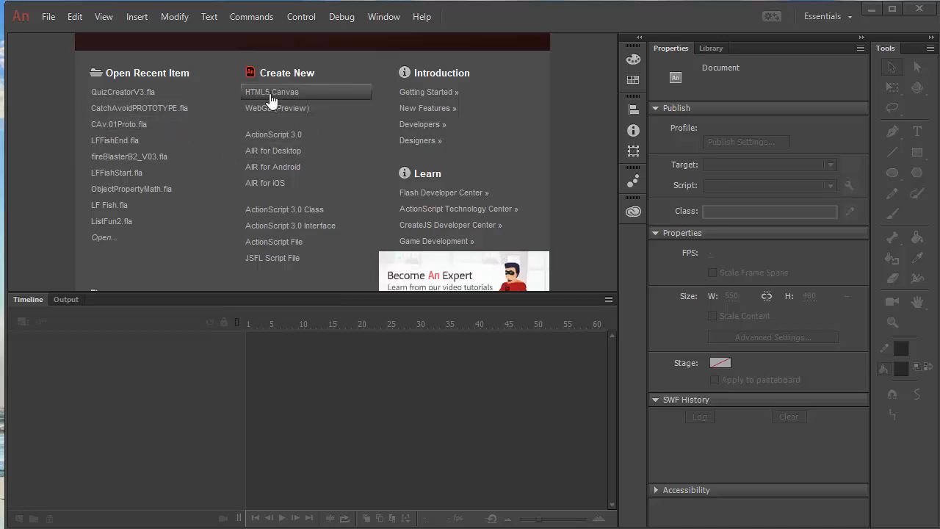
Create a new ActionScript 3.0 document and shrink the timeline area so the whole stage fits in view
click(273, 135)
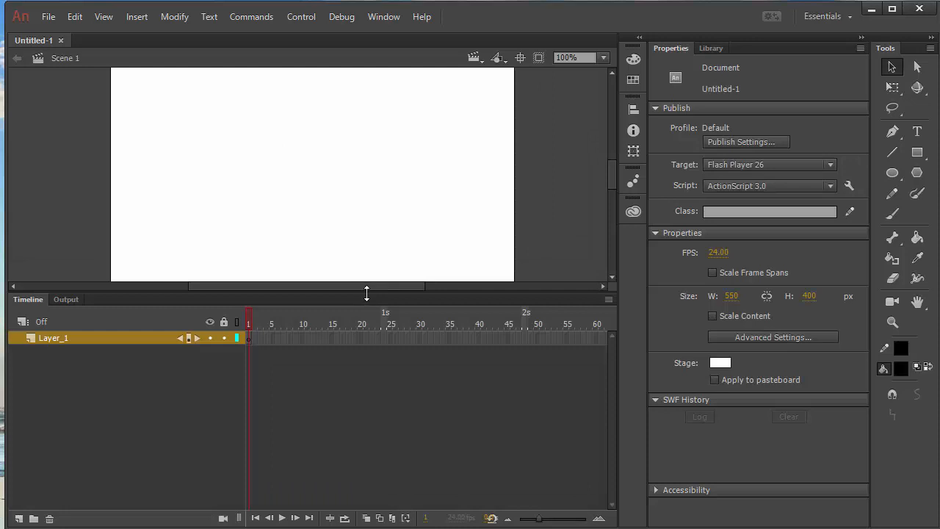
drag(366, 293, 364, 388)
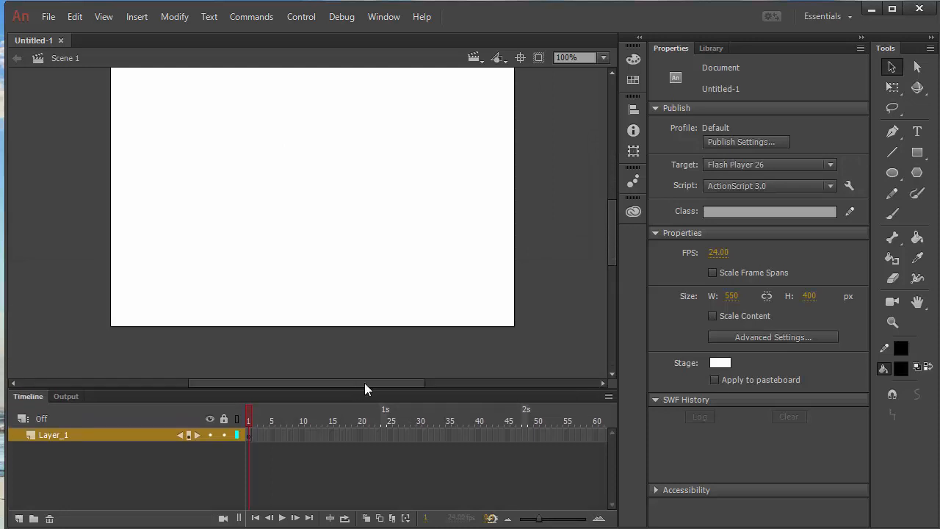
drag(610, 251, 608, 243)
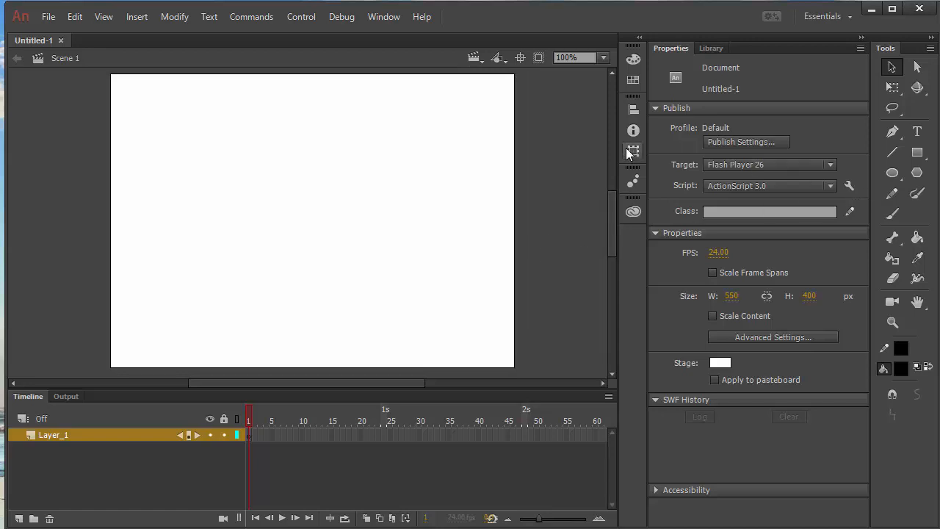
click(917, 153)
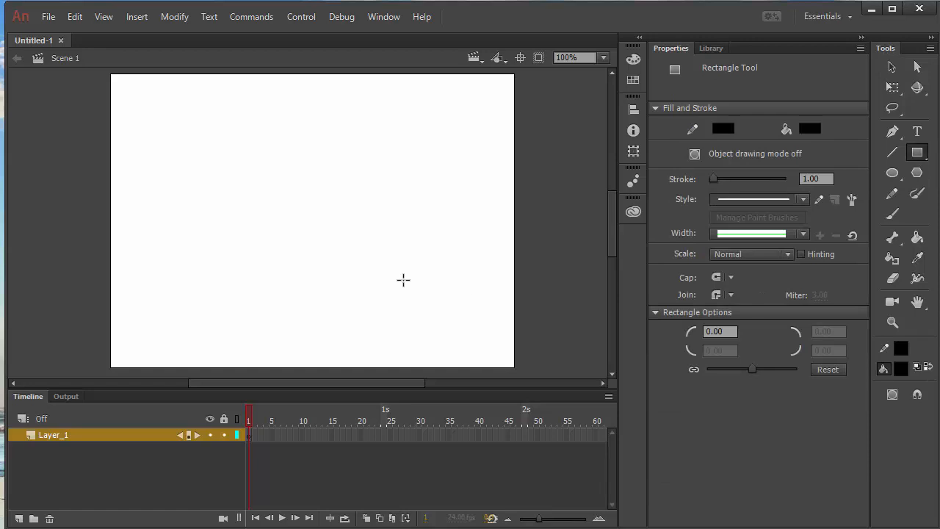
Open CatchAvoidPROTOTYPE.fla and test the movie, going through the splash screens, moving the ship and firing a shot before closing the preview
click(48, 17)
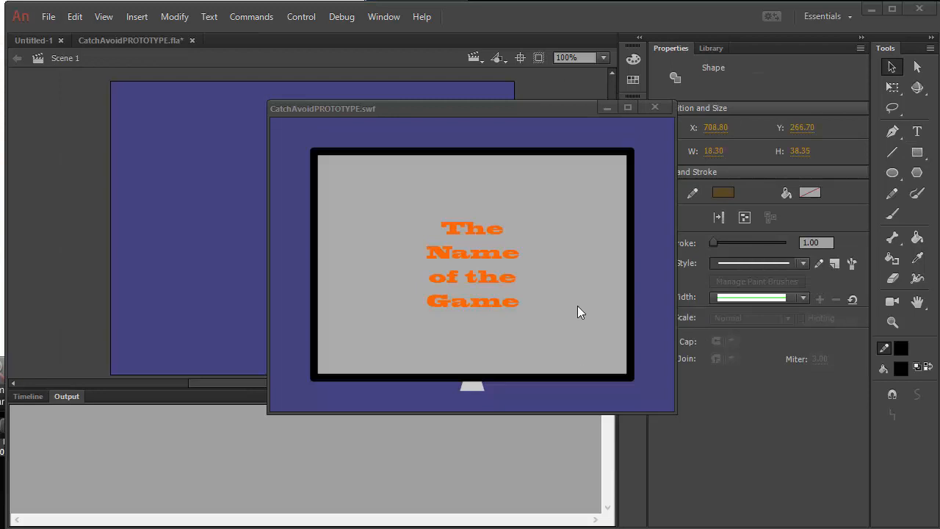
drag(508, 114, 494, 97)
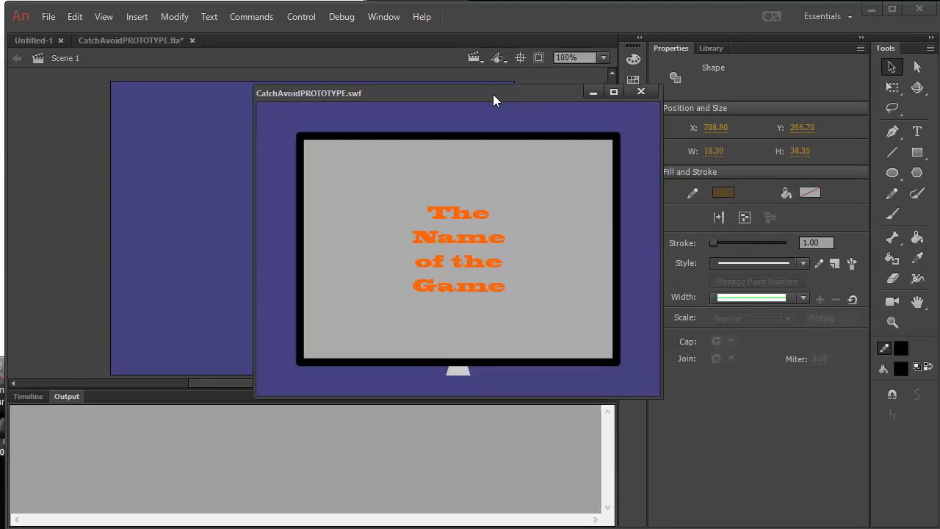
click(445, 201)
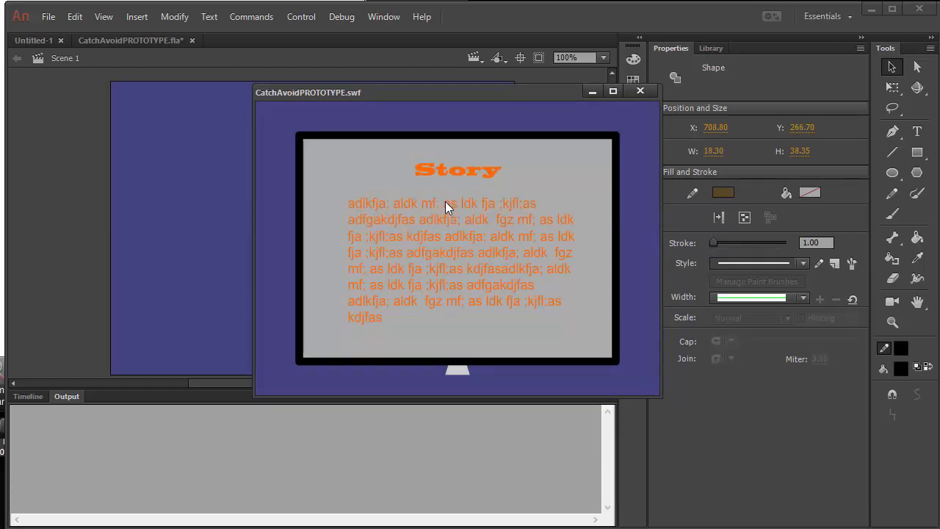
click(445, 201)
click(445, 202)
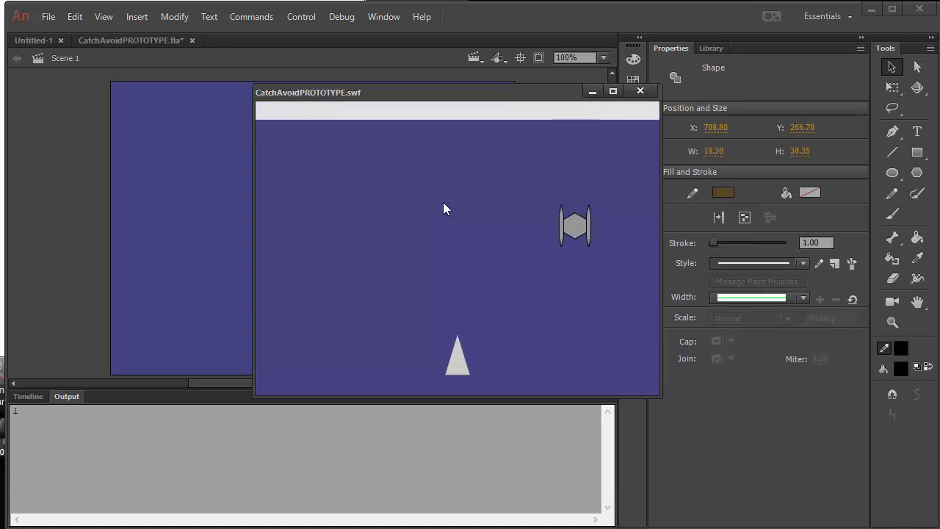
key(Right)
key(space)
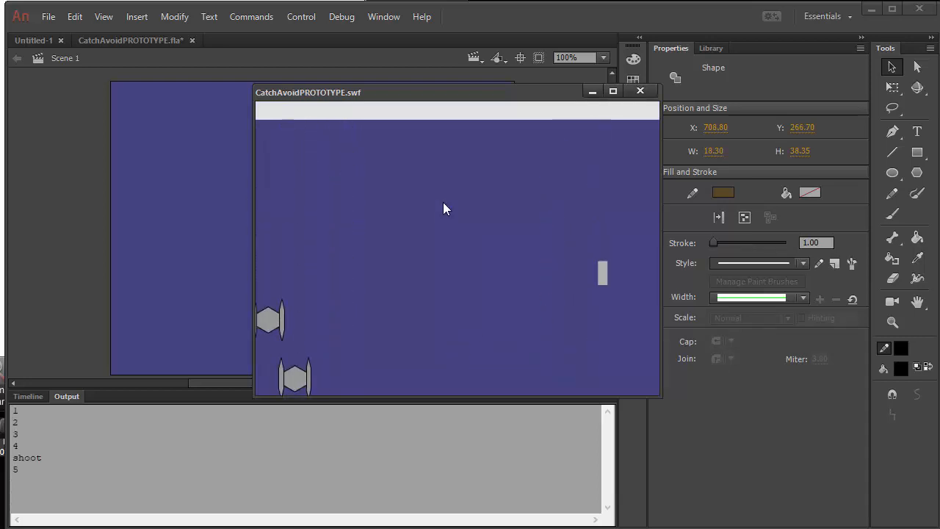
click(641, 89)
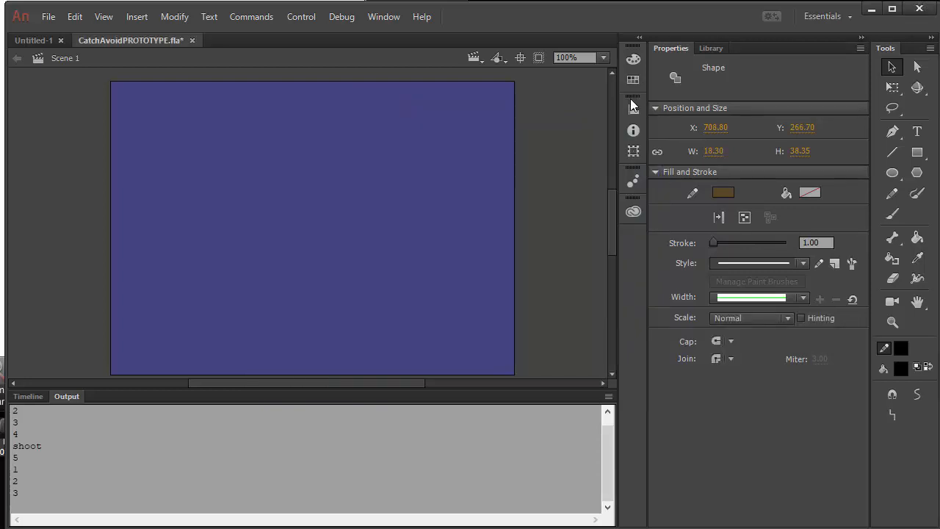
Open the Splash symbol from the prototype's library and show only its Layer_1 background on the timeline
click(710, 48)
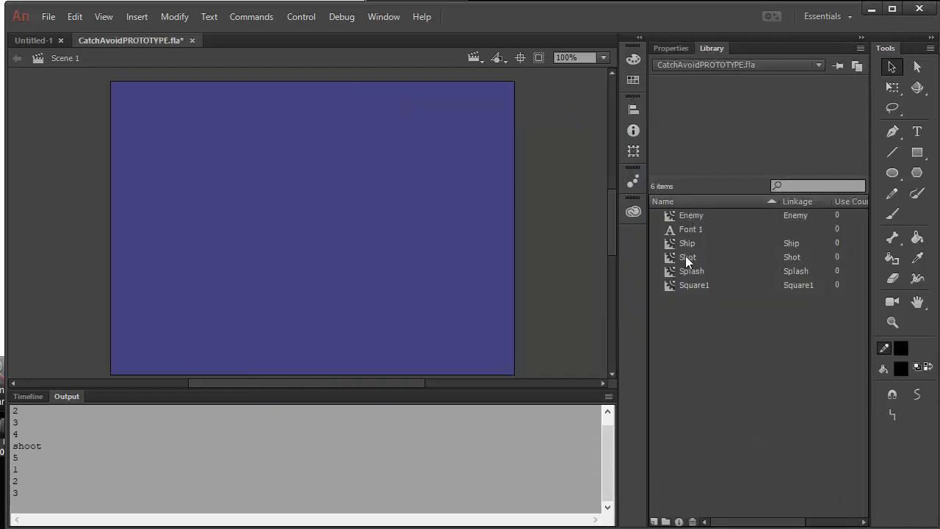
double_click(670, 271)
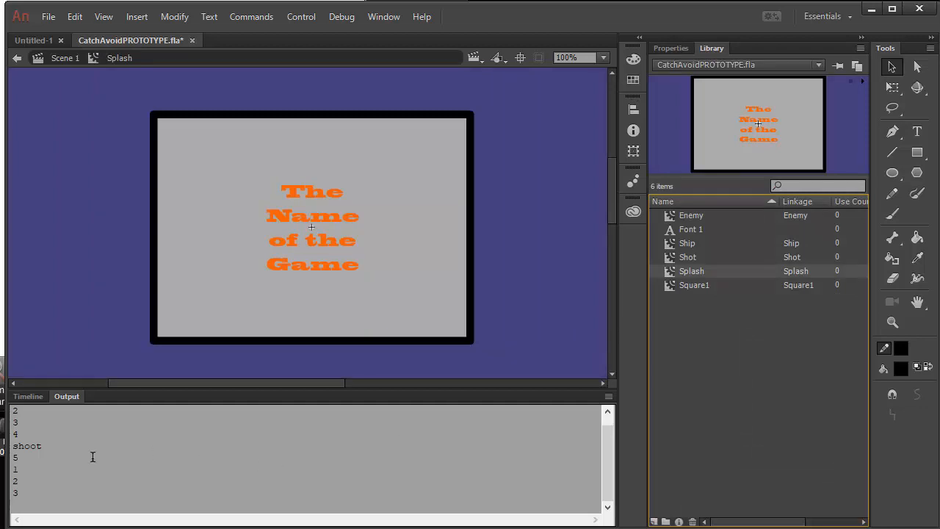
click(28, 397)
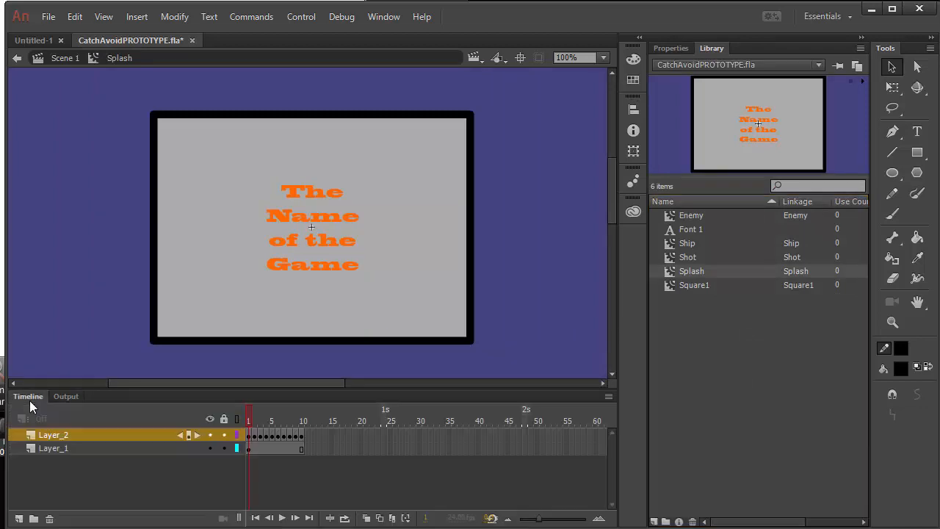
click(209, 419)
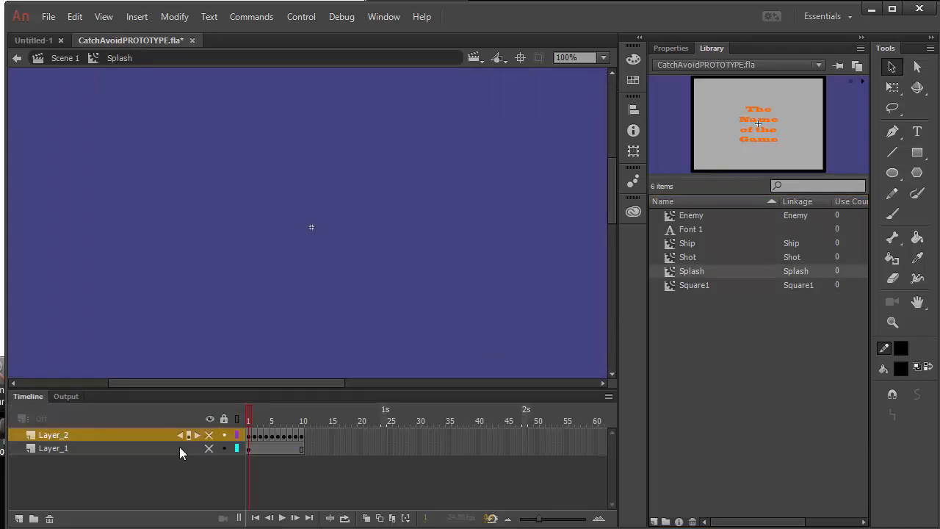
click(210, 448)
mouse_move(254, 418)
mouse_down()
mouse_move(301, 416)
mouse_move(246, 416)
mouse_up()
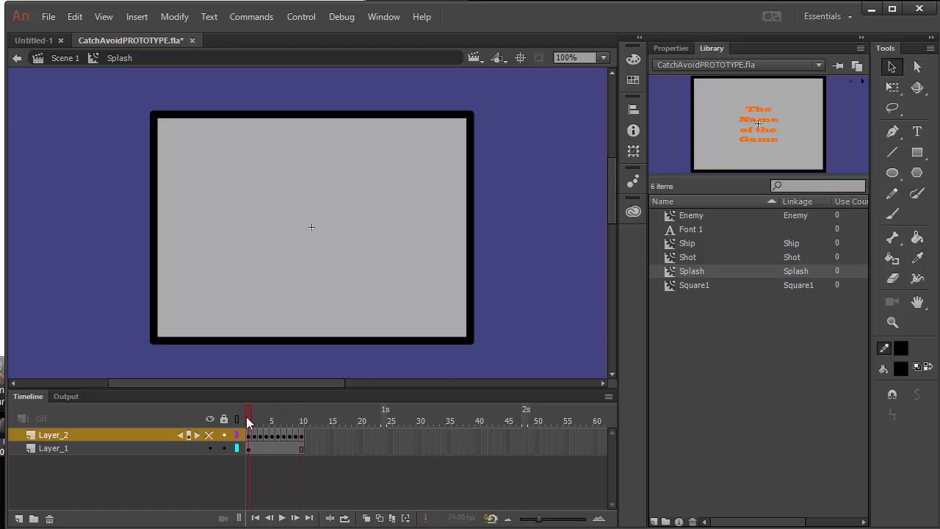
Show only Layer_2 of the Splash symbol and examine its text screens on frames 1 to 3
click(211, 448)
click(209, 435)
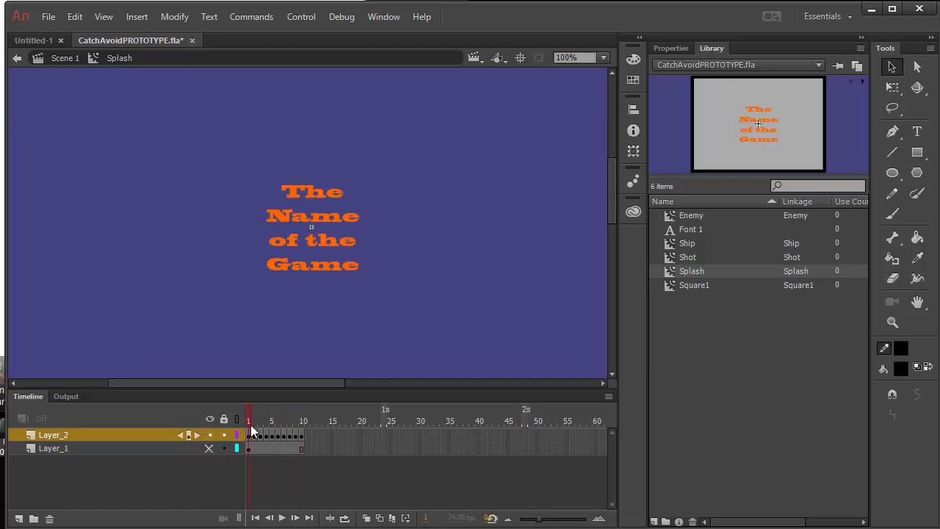
mouse_move(250, 418)
mouse_down()
mouse_move(313, 417)
mouse_move(249, 420)
mouse_up()
click(255, 435)
click(262, 435)
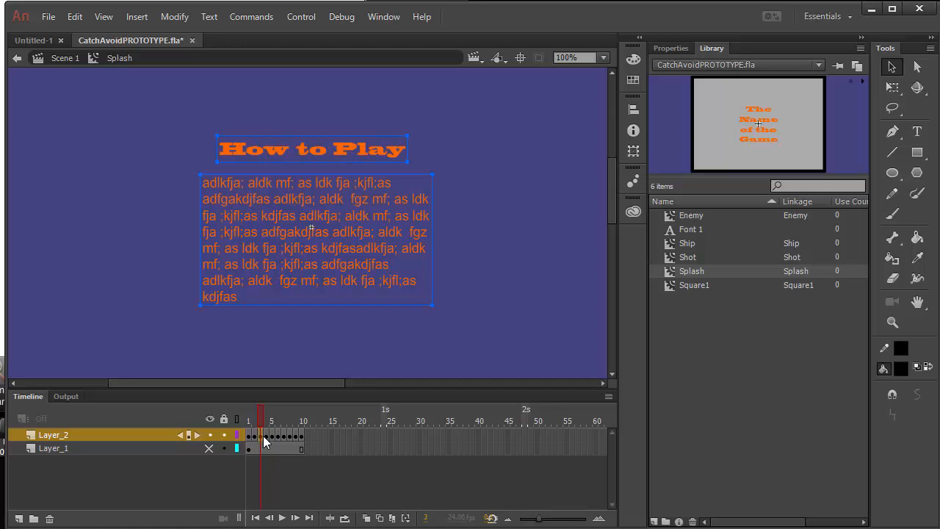
Return to the Untitled-1 document and set up the Rectangle tool with a black stroke and a #0099FF fill
click(48, 41)
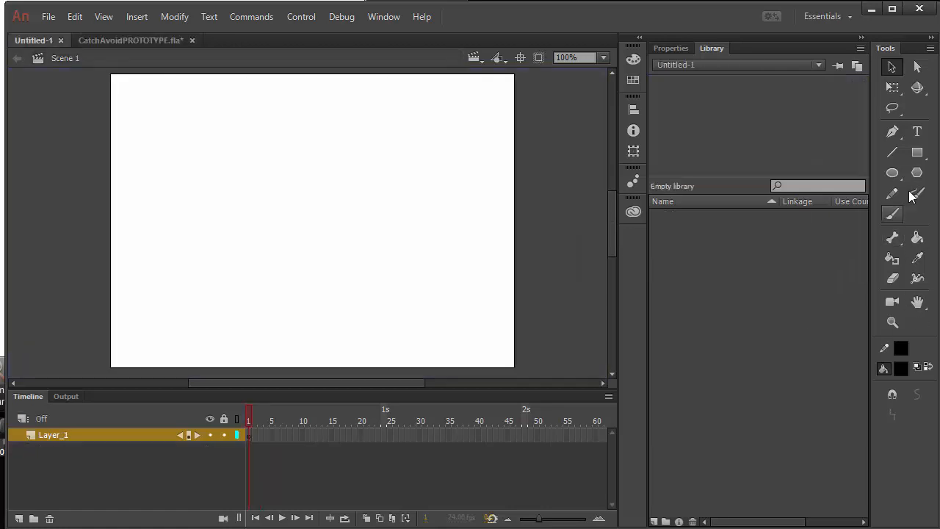
click(915, 158)
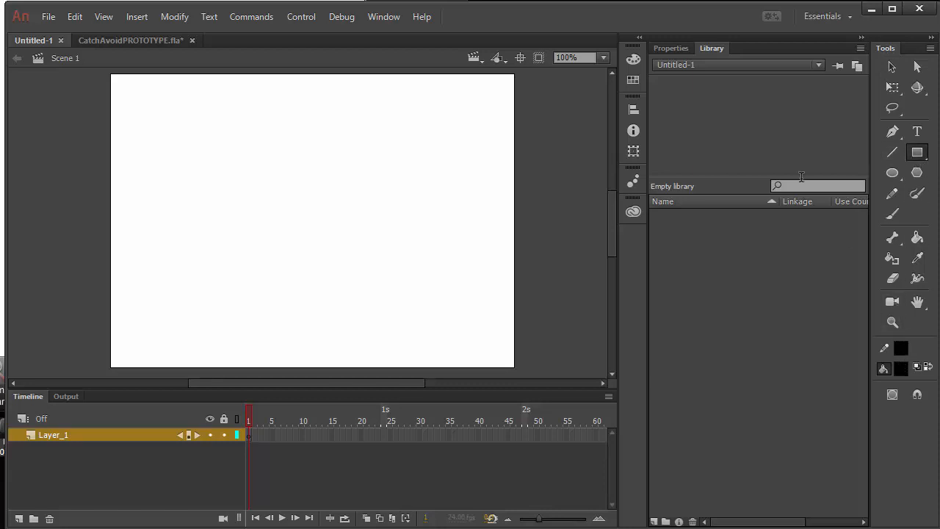
click(675, 48)
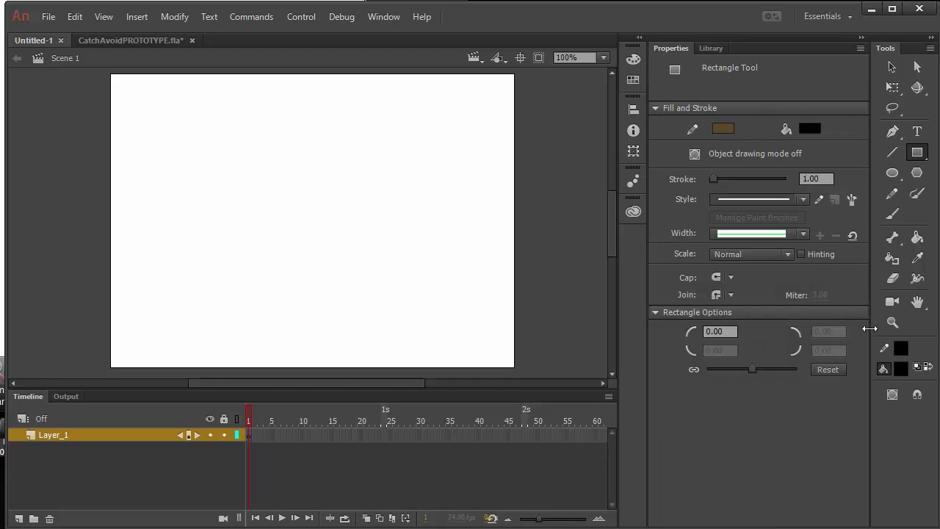
click(917, 366)
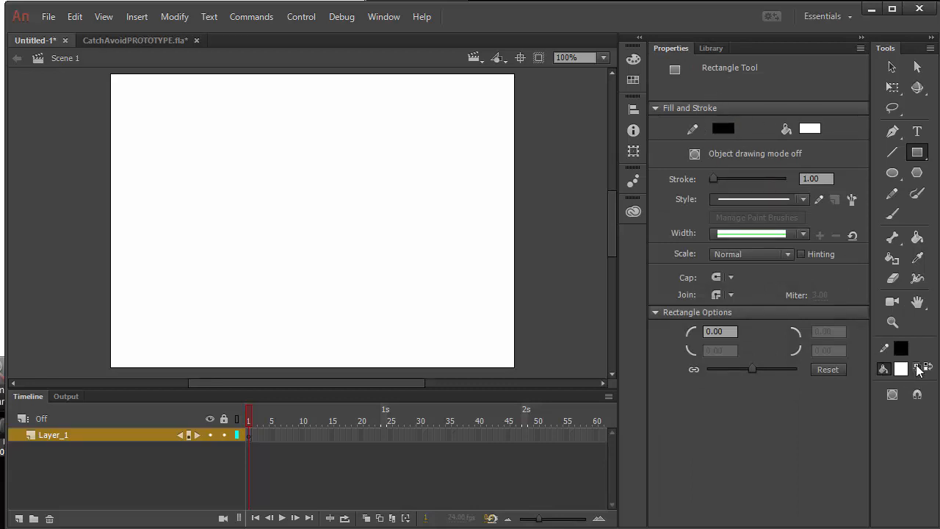
click(803, 129)
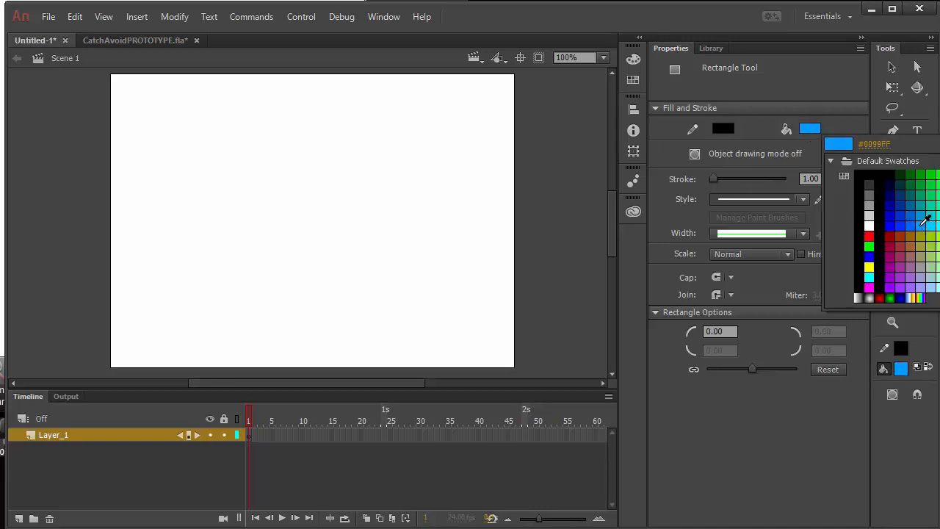
click(922, 223)
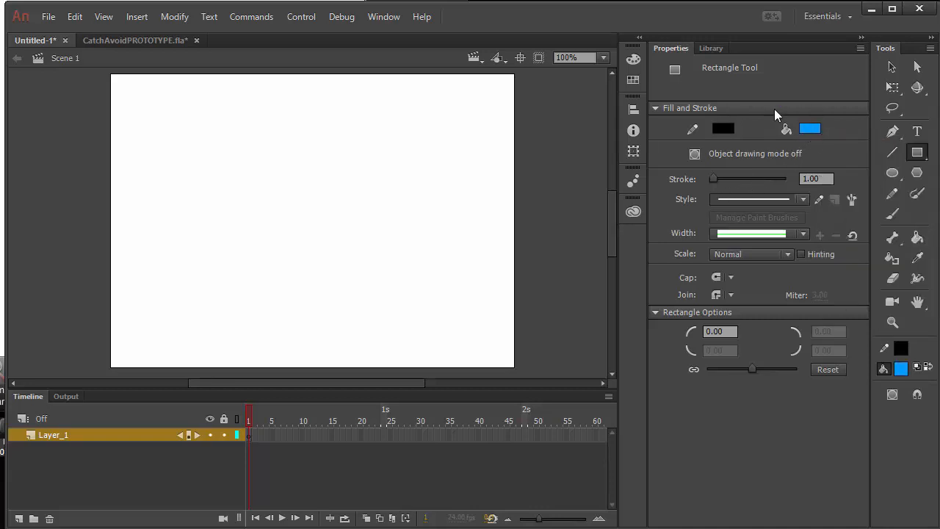
Adjust the Rectangle tool's fill to the softer blue #6EAFDB
click(634, 59)
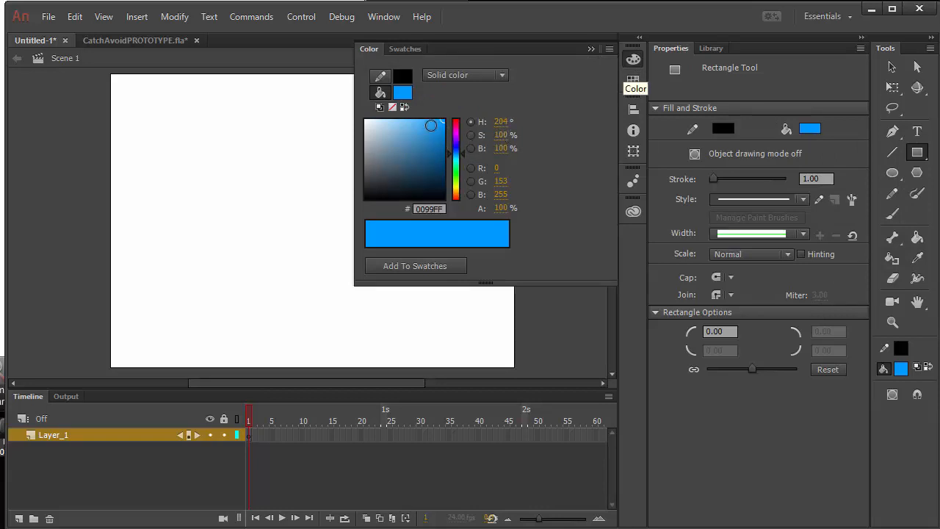
click(417, 124)
drag(417, 124, 408, 133)
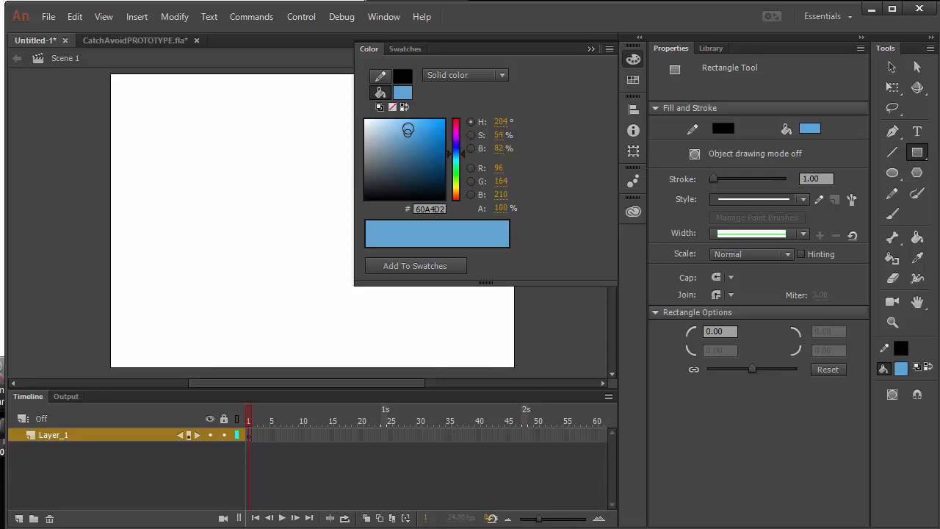
drag(408, 129, 404, 130)
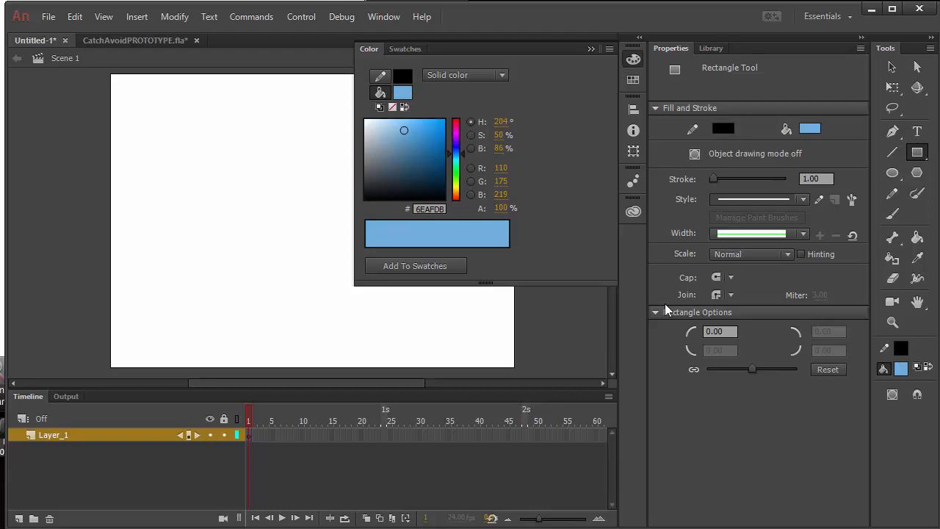
click(708, 386)
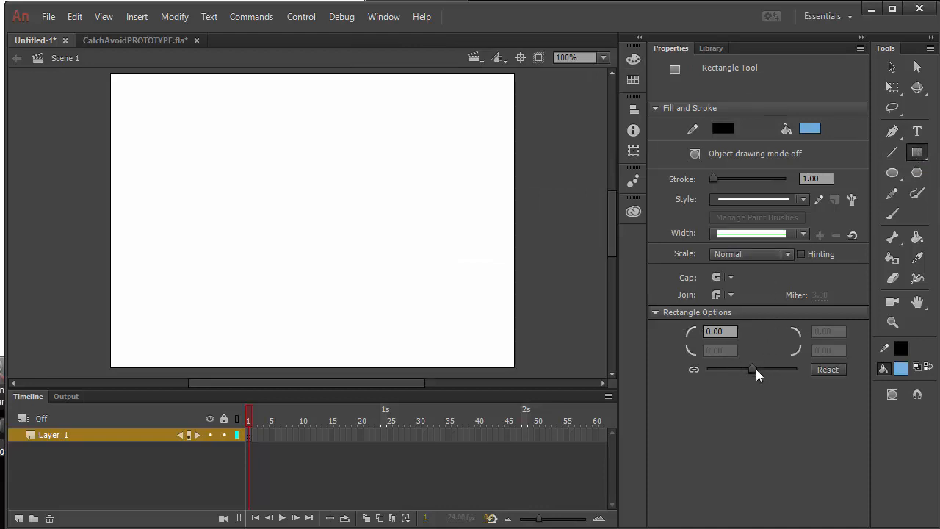
Try drawing one rectangle with a corner radius of 11 and one with the radius reset to 0, undoing each
drag(752, 369, 757, 369)
drag(255, 150, 385, 227)
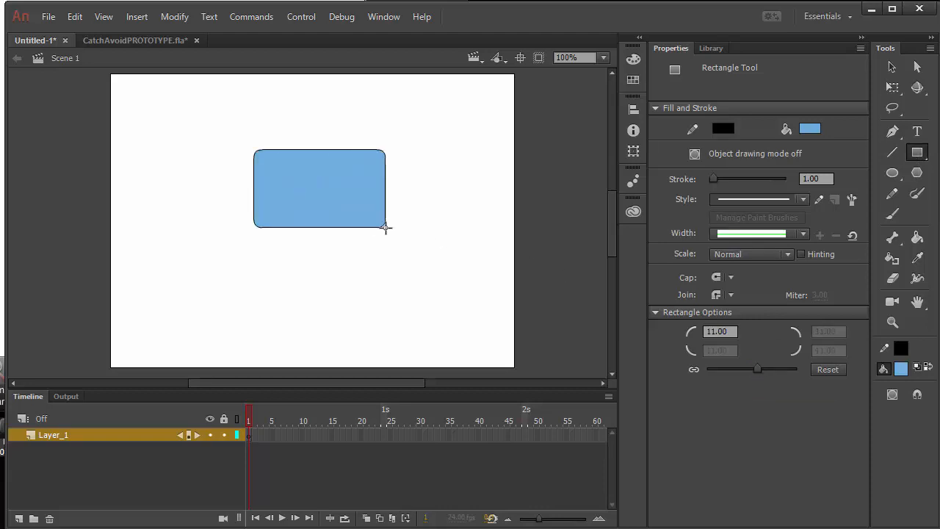
key(ctrl+z)
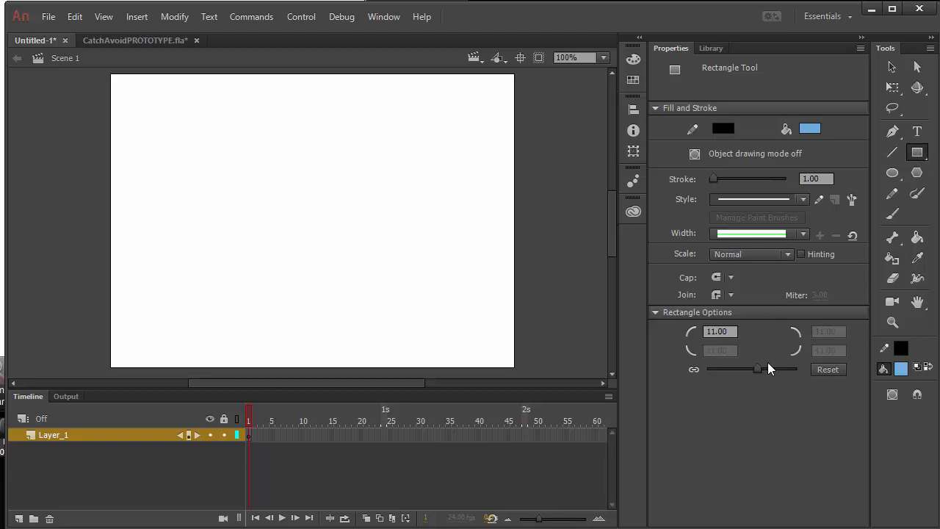
click(818, 371)
drag(249, 158, 410, 239)
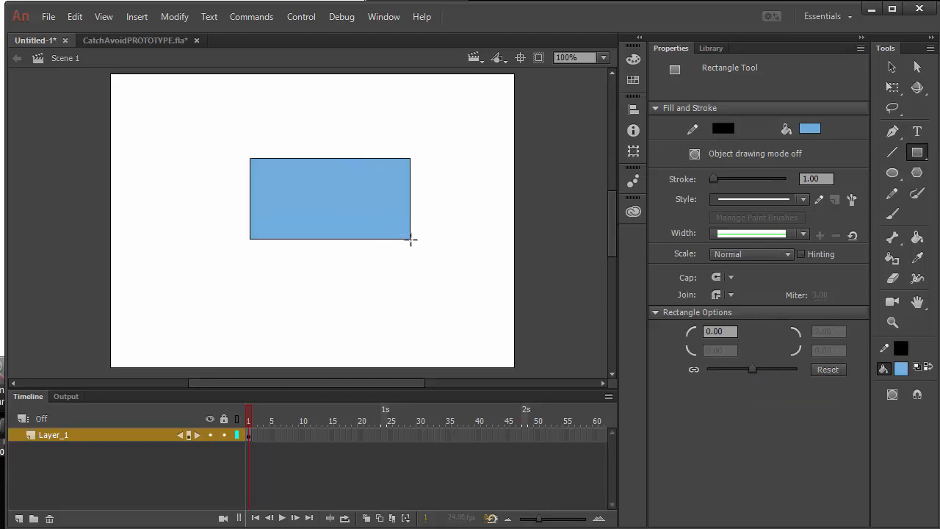
key(ctrl+z)
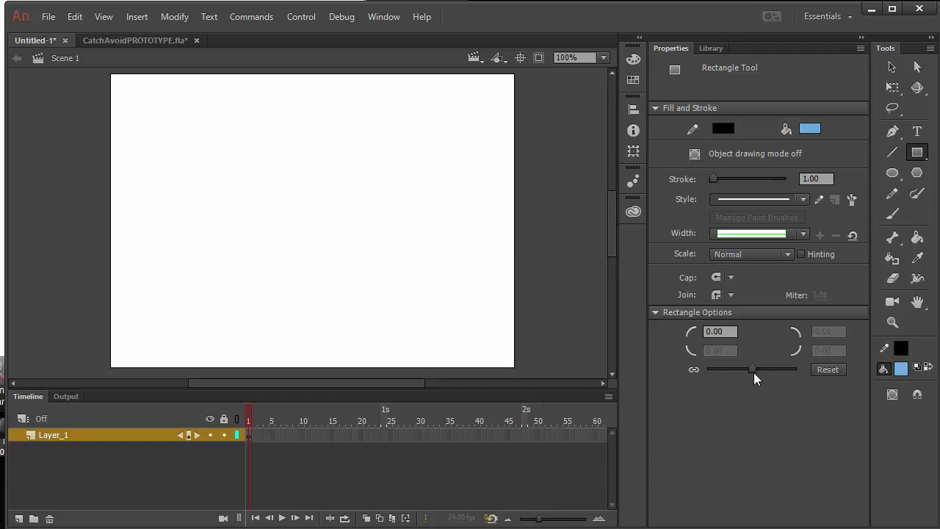
Try drawing a rectangle with a negative corner radius and undo it
drag(752, 369, 737, 370)
drag(224, 158, 365, 226)
key(ctrl+z)
Set the corner radius to 9 and draw a rounded rectangle about 438 by 308 px across the middle of the stage
drag(739, 368, 758, 363)
drag(152, 108, 473, 335)
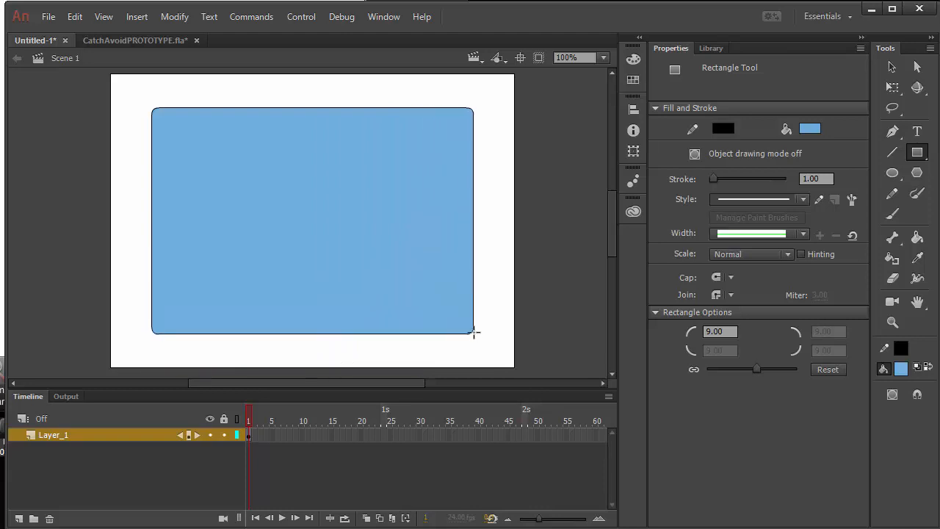
Select the rounded rectangle's fill and outline together and display the shape's properties
key(v)
double_click(324, 219)
drag(121, 82, 573, 363)
click(710, 49)
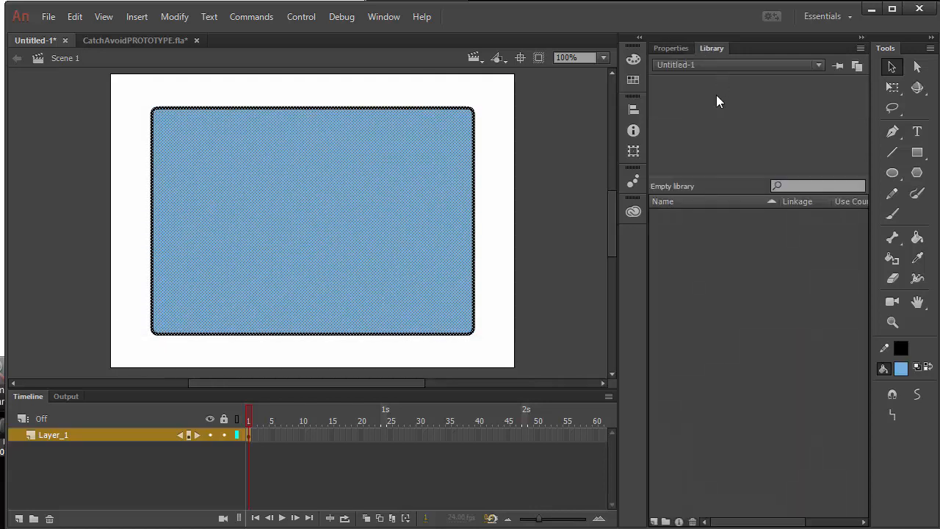
click(569, 106)
click(670, 49)
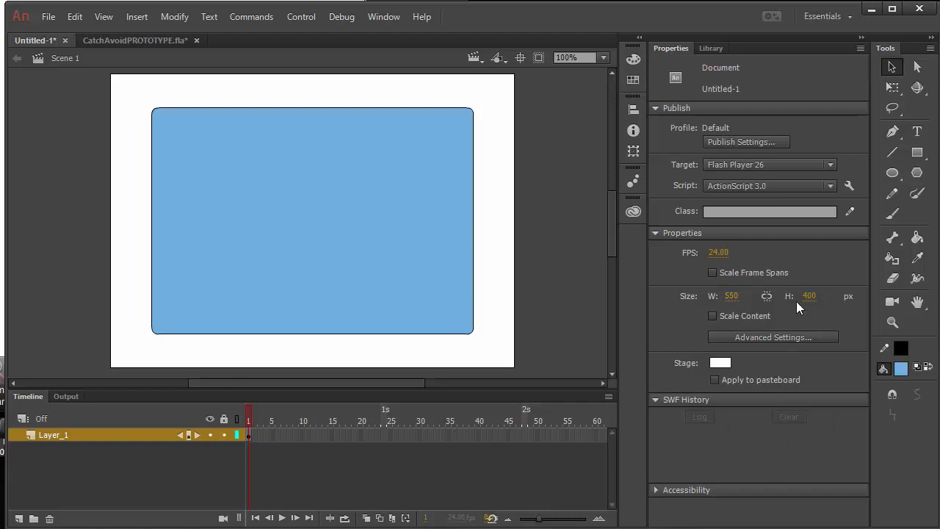
drag(114, 82, 583, 373)
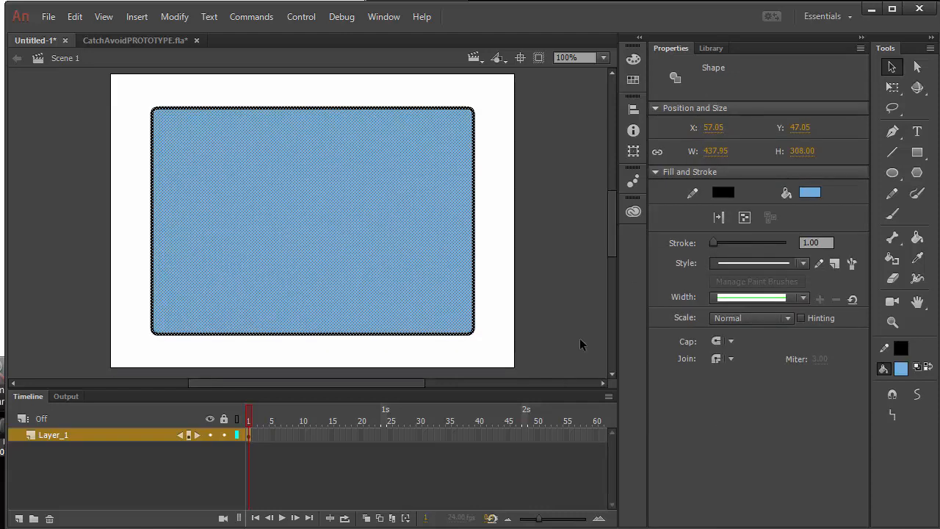
Set the rounded rectangle's width to 500 px with its proportions still locked
click(712, 154)
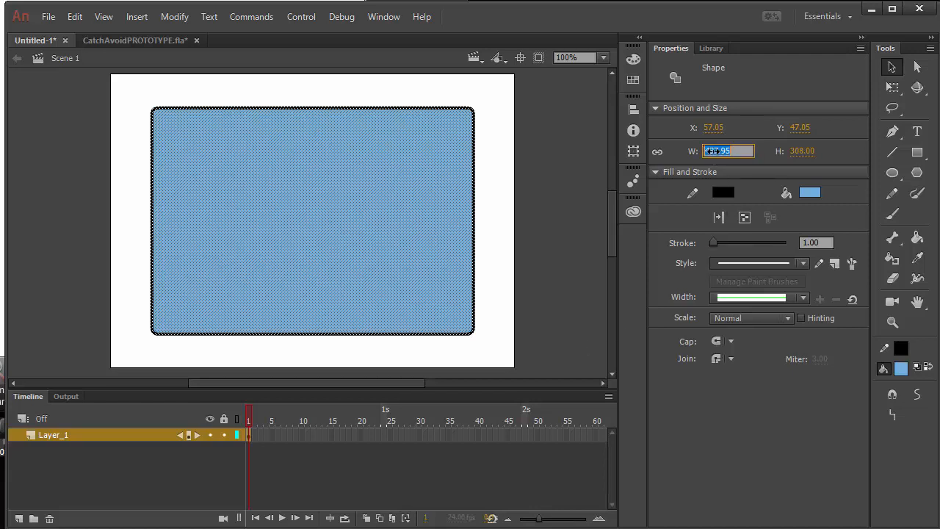
text(500)
text(40)
key(BackSpace)
key(BackSpace)
key(Tab)
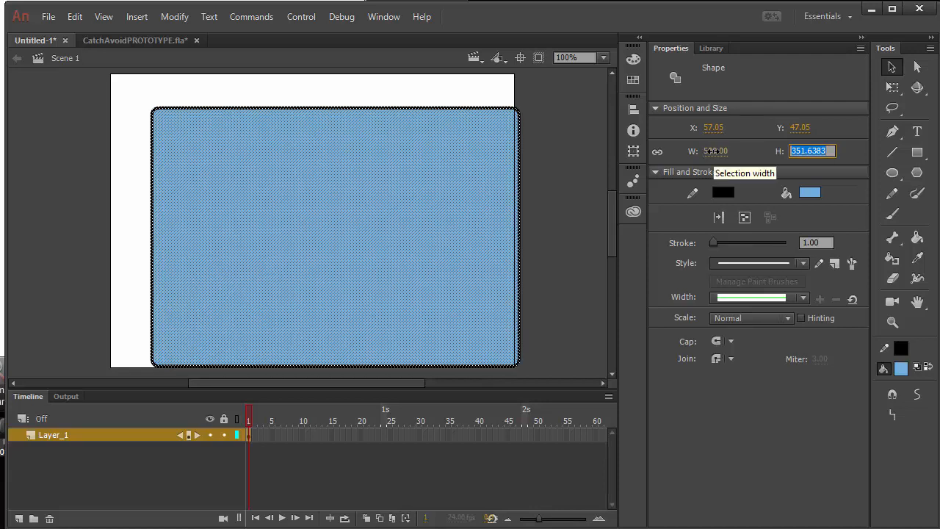
Unlock the rounded rectangle's proportions and set its height to 350 px
click(658, 154)
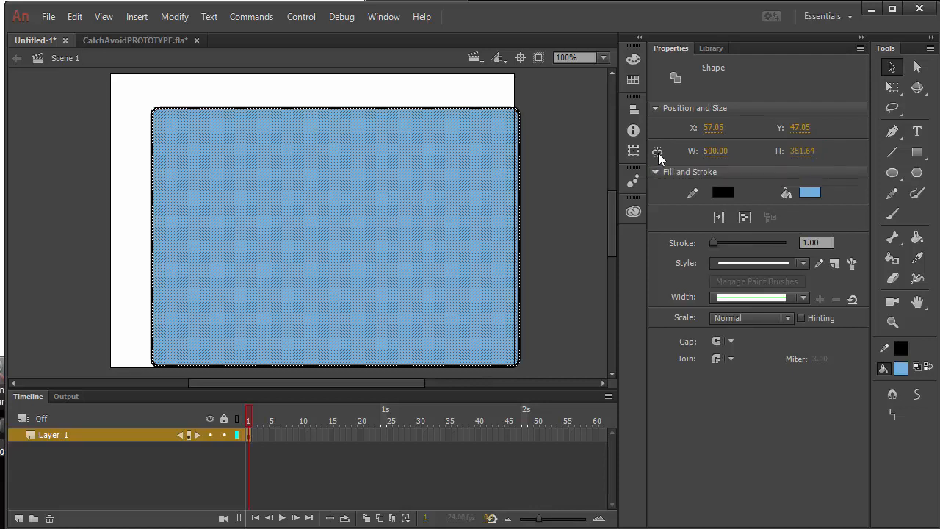
click(806, 151)
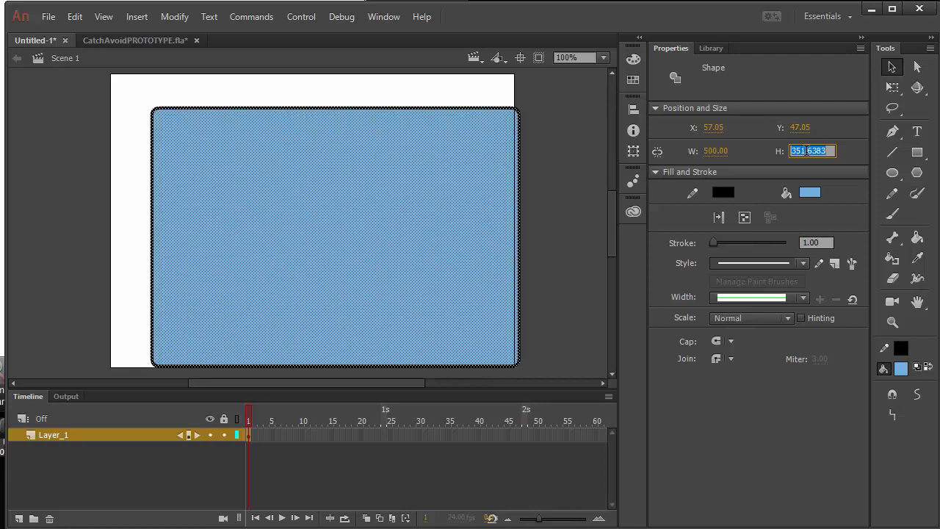
text(350)
key(Return)
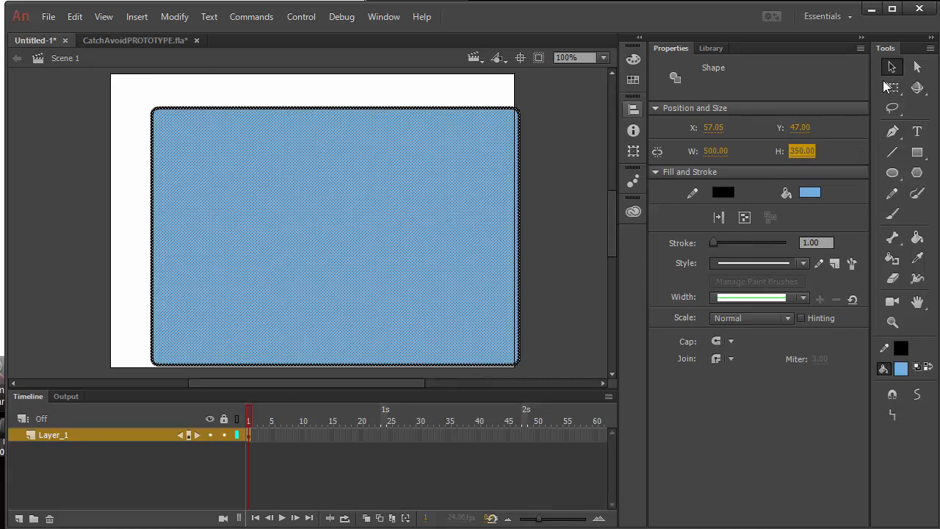
Centre the rounded rectangle on the stage horizontally and vertically, aligned to the stage, and deselect it
drag(335, 205, 314, 193)
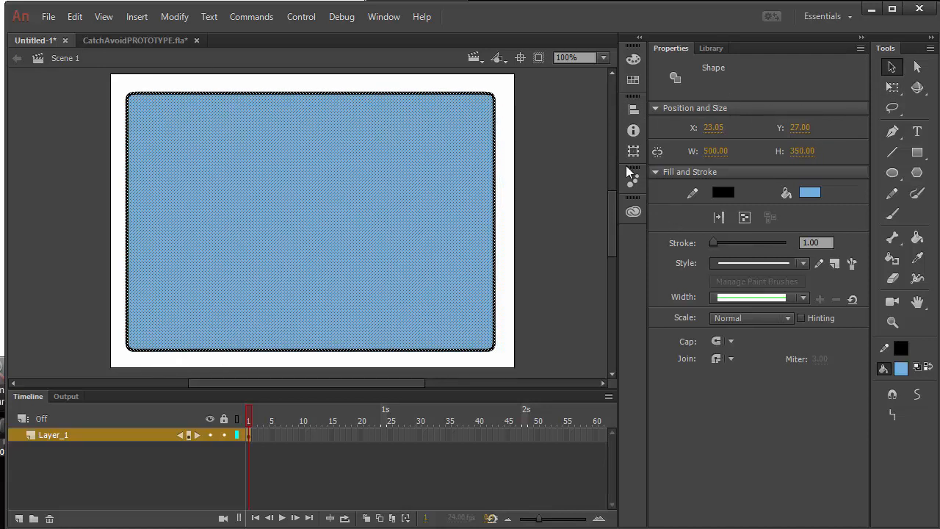
click(632, 110)
click(503, 135)
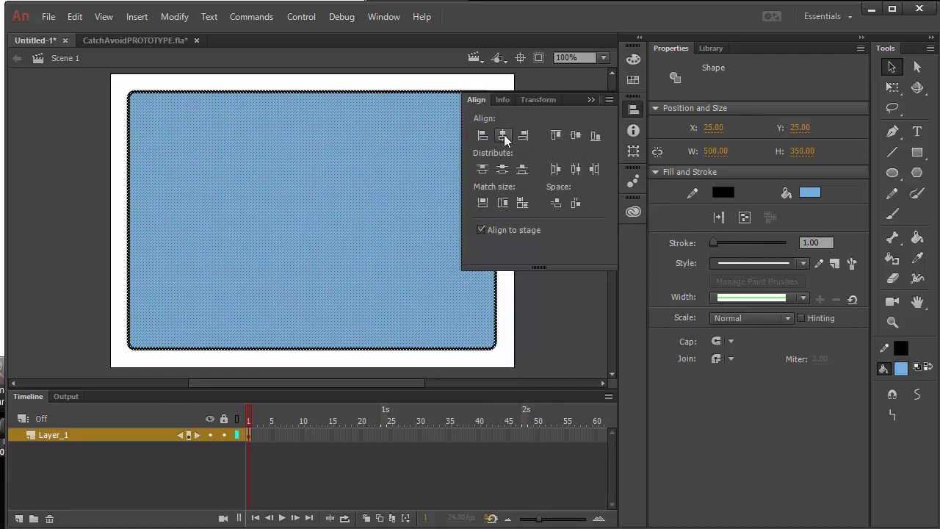
click(575, 310)
click(576, 310)
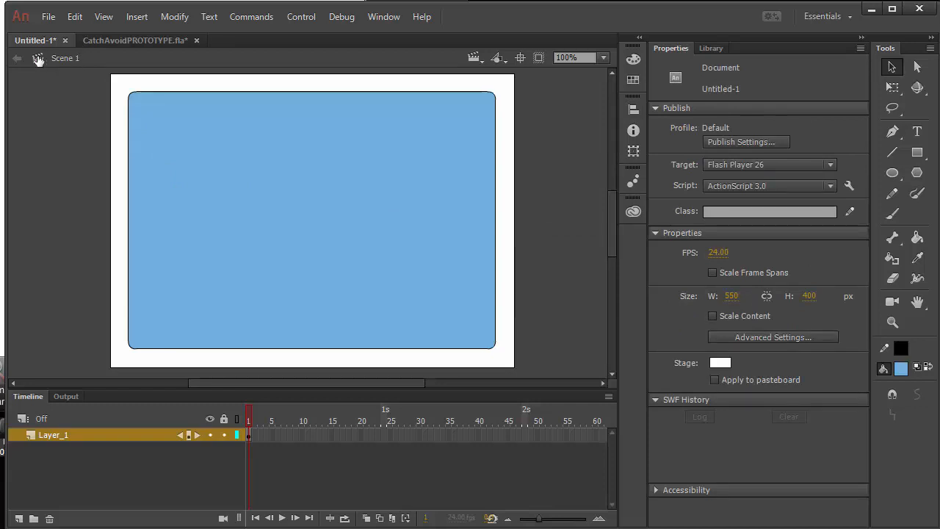
Show the library and start converting the rounded rectangle's fill and outline into a symbol named Splash
click(713, 48)
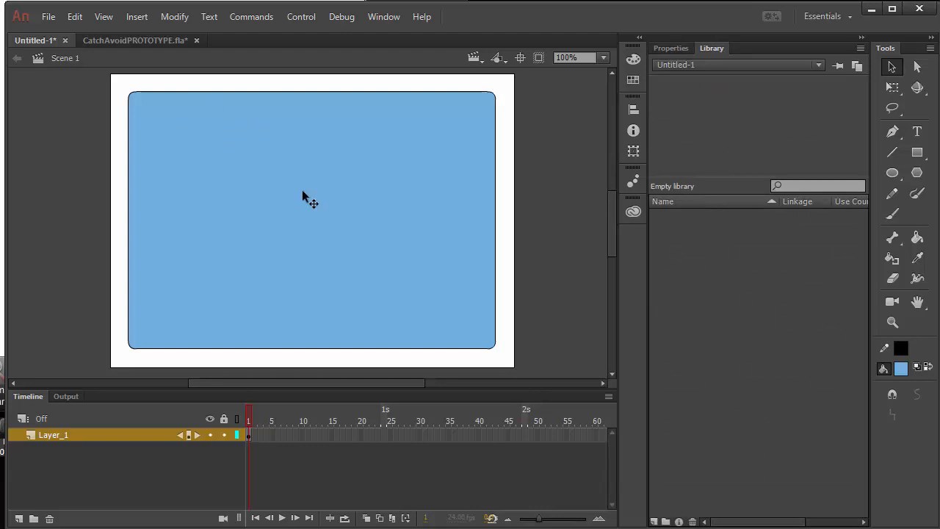
mouse_move(104, 77)
mouse_down()
mouse_move(557, 376)
mouse_move(504, 357)
mouse_up()
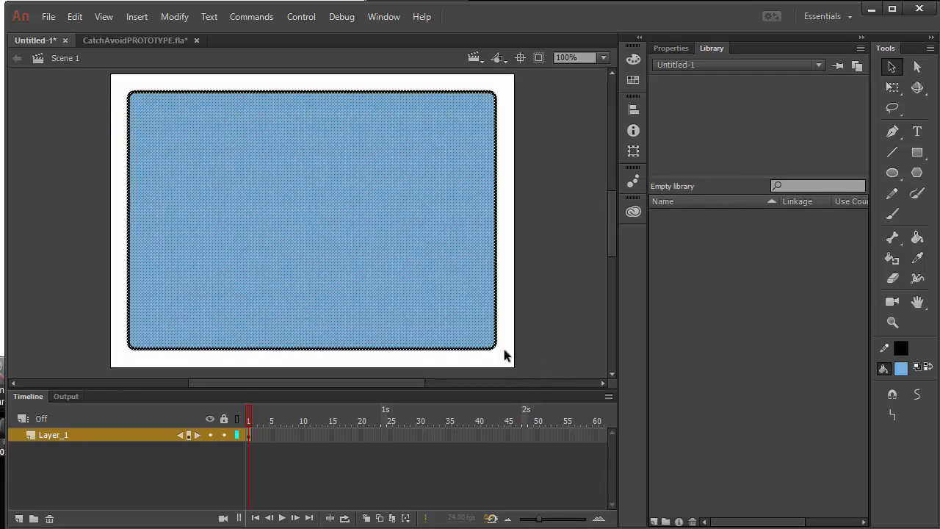
right_click(299, 241)
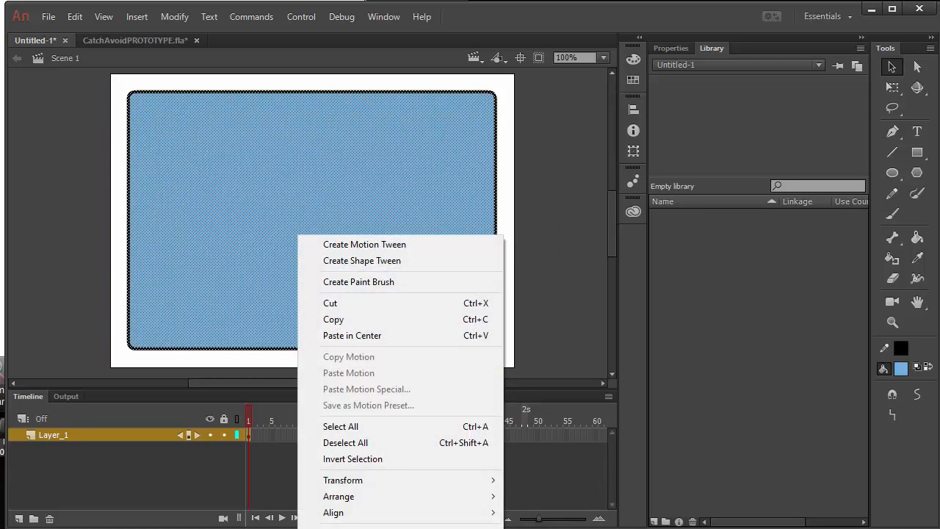
click(179, 18)
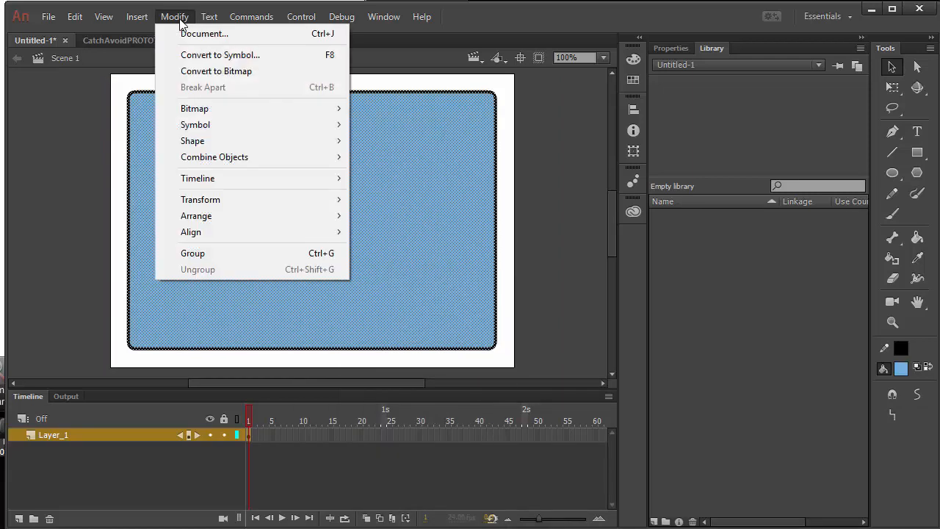
click(199, 56)
drag(559, 28, 335, 74)
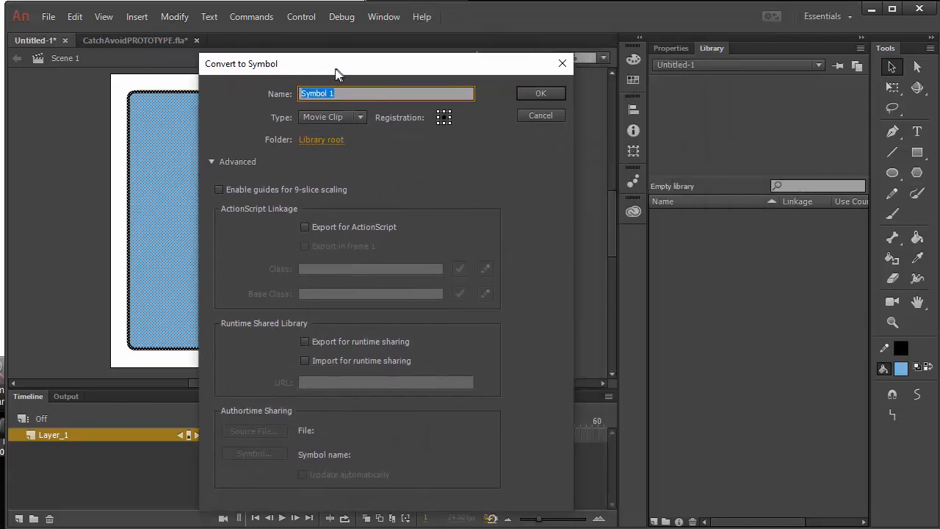
text(SPLAS)
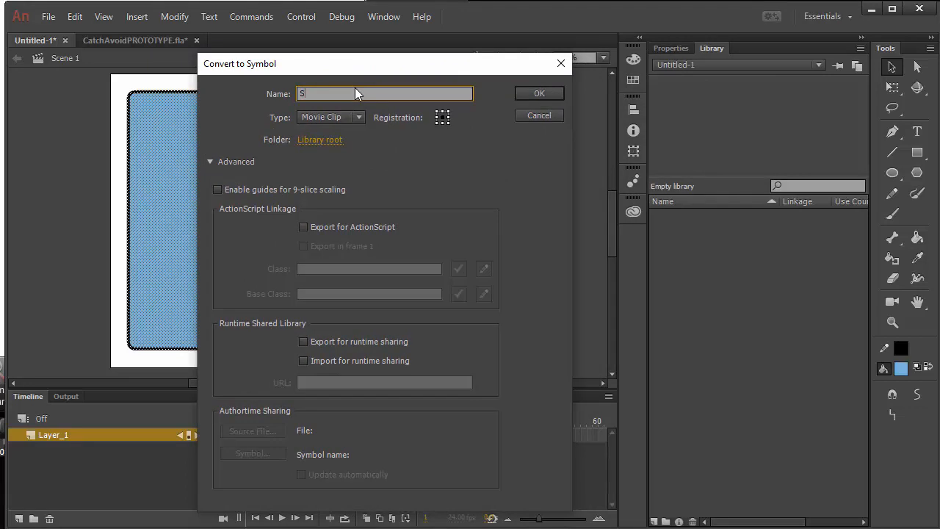
key(BackSpace)
key(BackSpace)
key(BackSpace)
key(BackSpace)
text(plash)
Keep the symbol type as Movie Clip, enable export for ActionScript, and create the Splash symbol with an automatically generated class
click(359, 117)
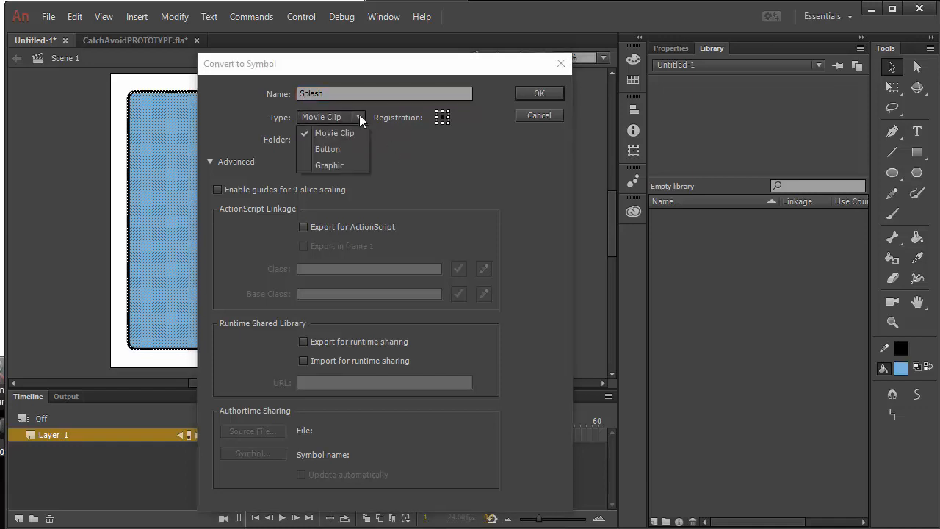
click(359, 117)
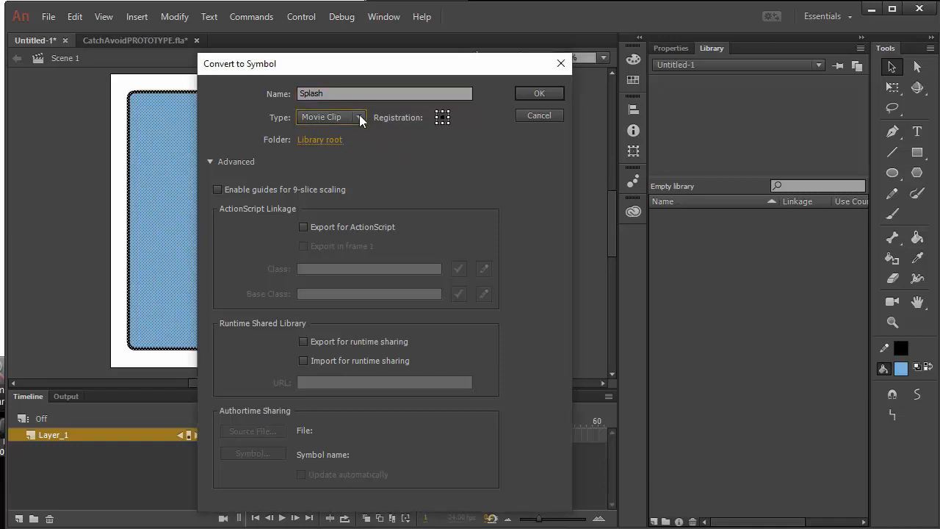
click(302, 227)
click(534, 95)
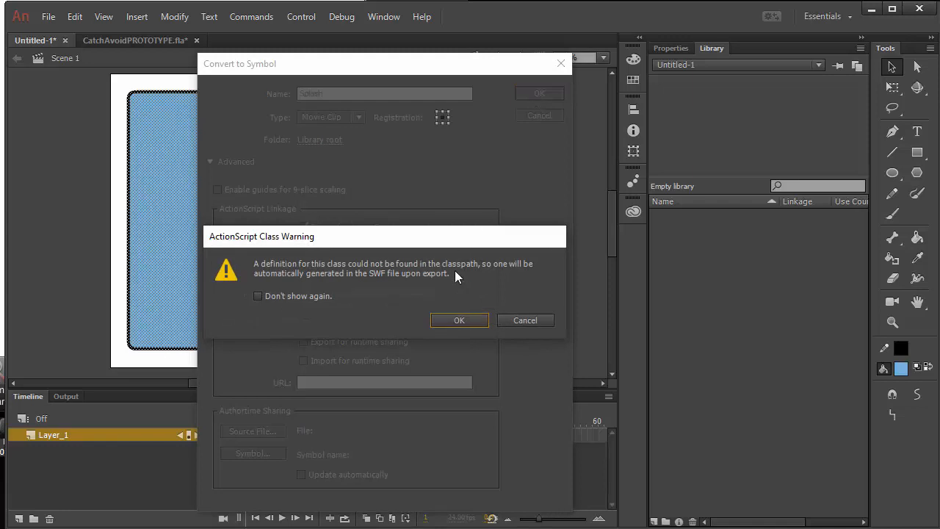
click(457, 323)
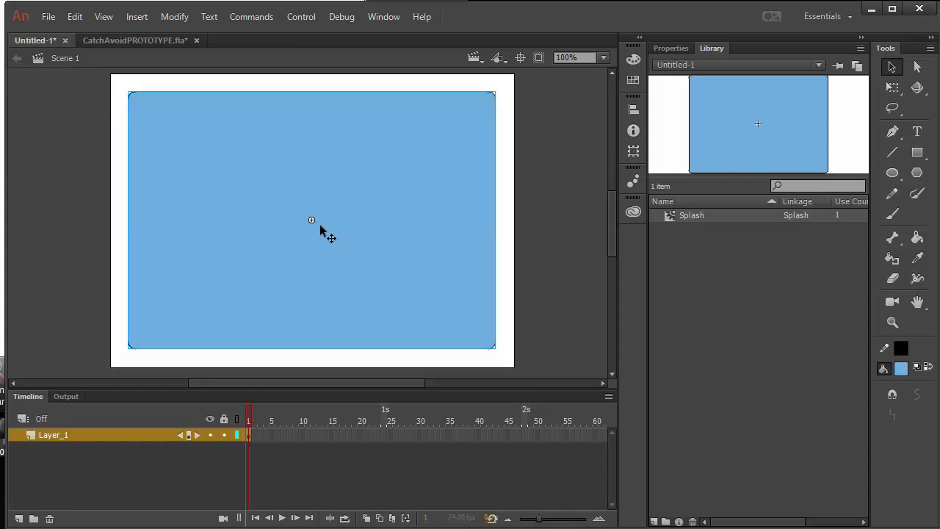
Delete the Splash instance from the stage and open the Splash library symbol for editing
key(Delete)
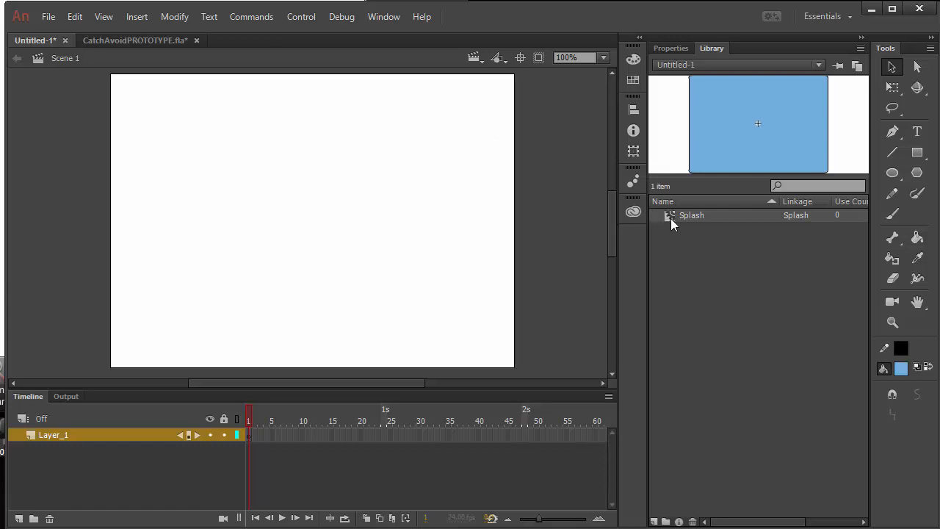
double_click(670, 218)
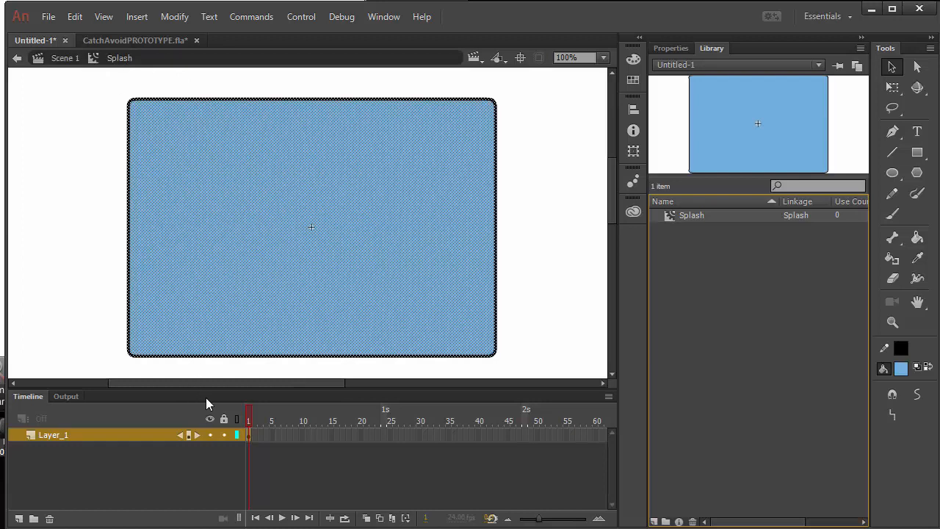
Extend the symbol's Layer_1 to frame 15 by inserting a frame, and move the playhead to frame 15
click(332, 437)
drag(541, 522, 548, 521)
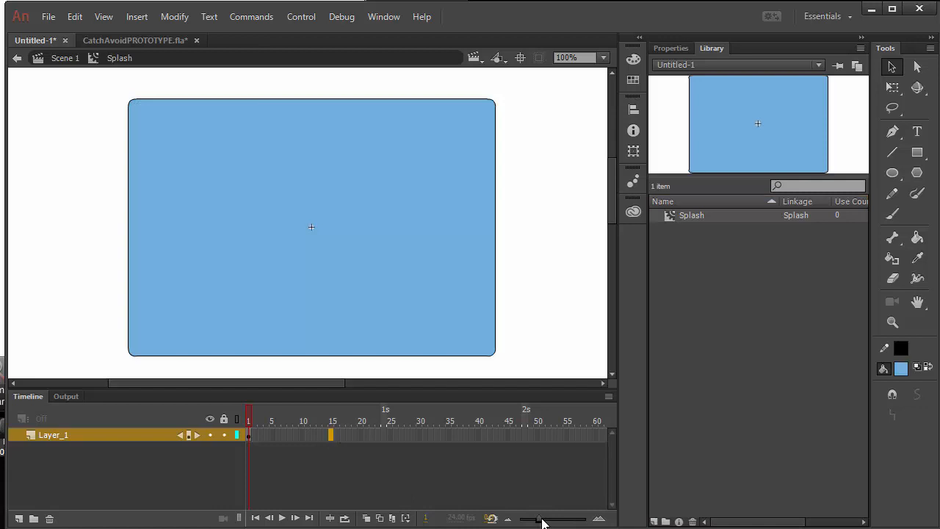
right_click(365, 437)
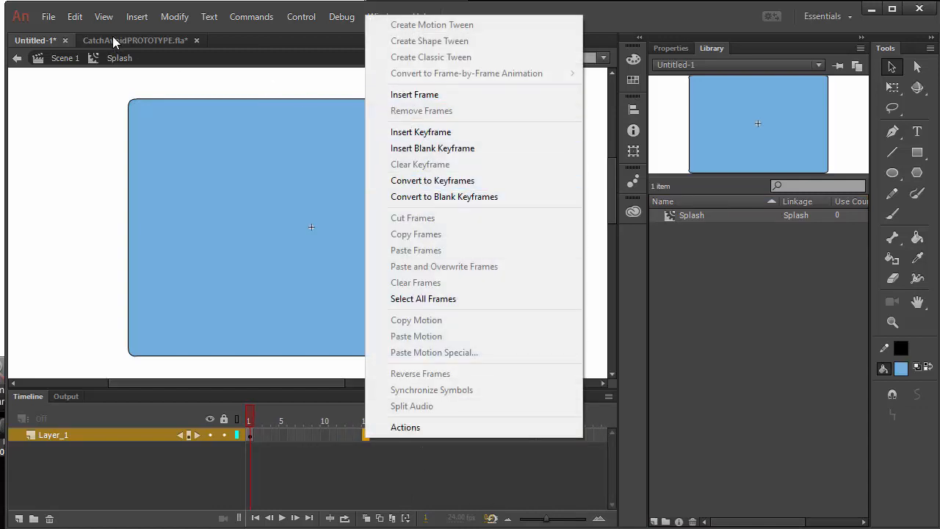
click(137, 16)
mouse_move(180, 116)
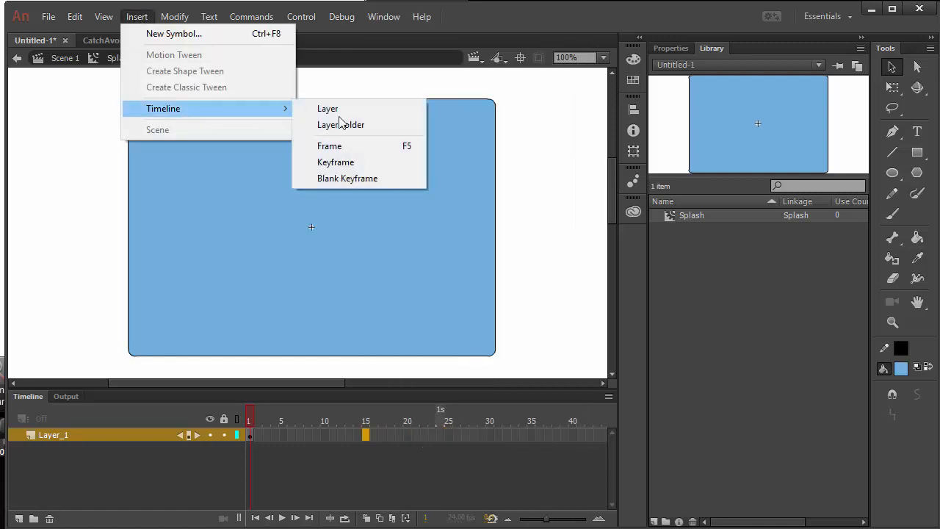
click(364, 151)
drag(253, 420, 364, 421)
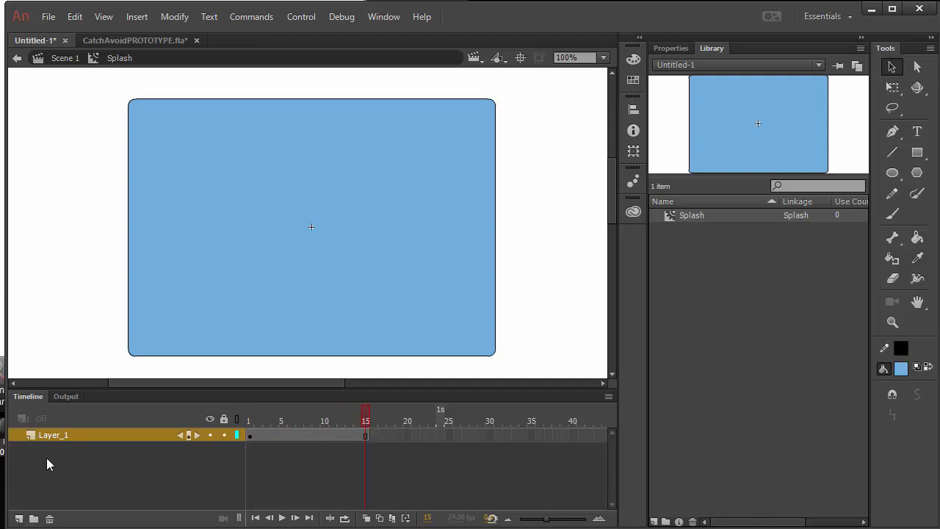
Rename the rectangle's layer as FRAME and lock it, with a new layer named TEXT above it
double_click(54, 436)
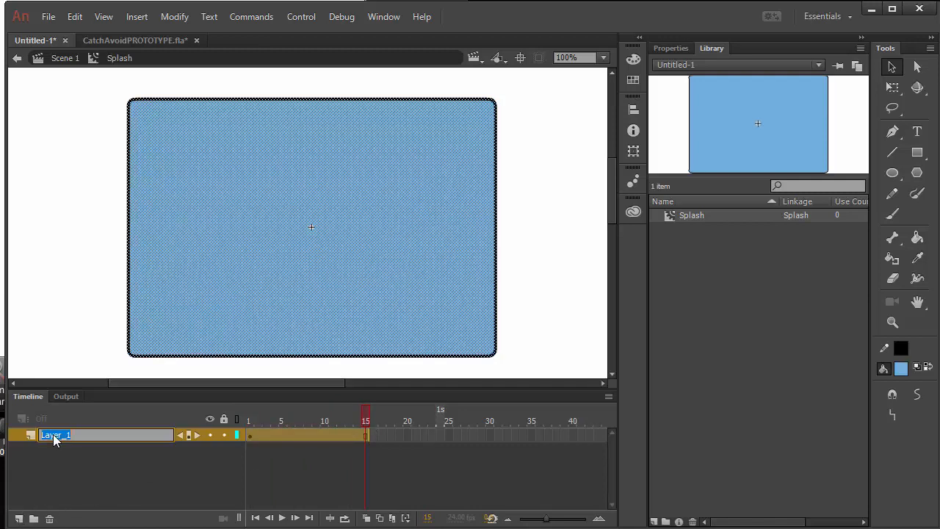
text(FRAME)
click(19, 518)
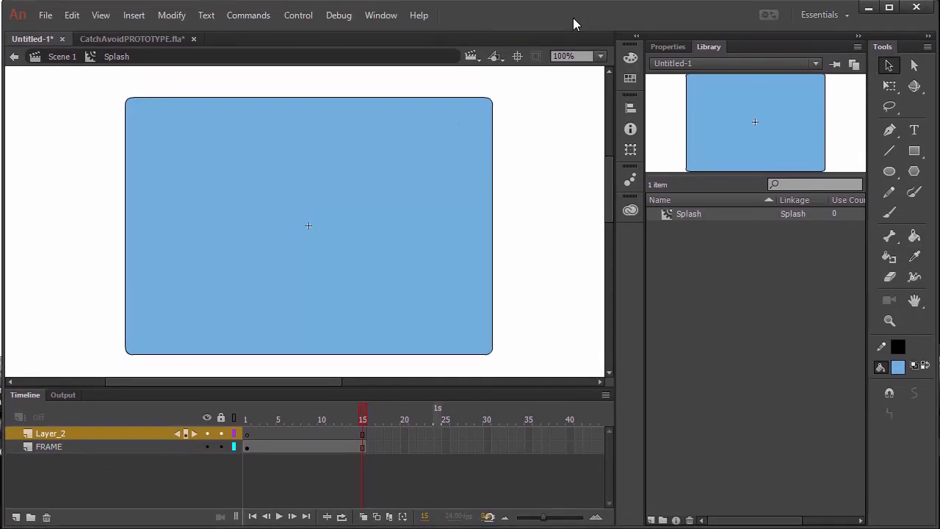
double_click(52, 433)
text(TEXT)
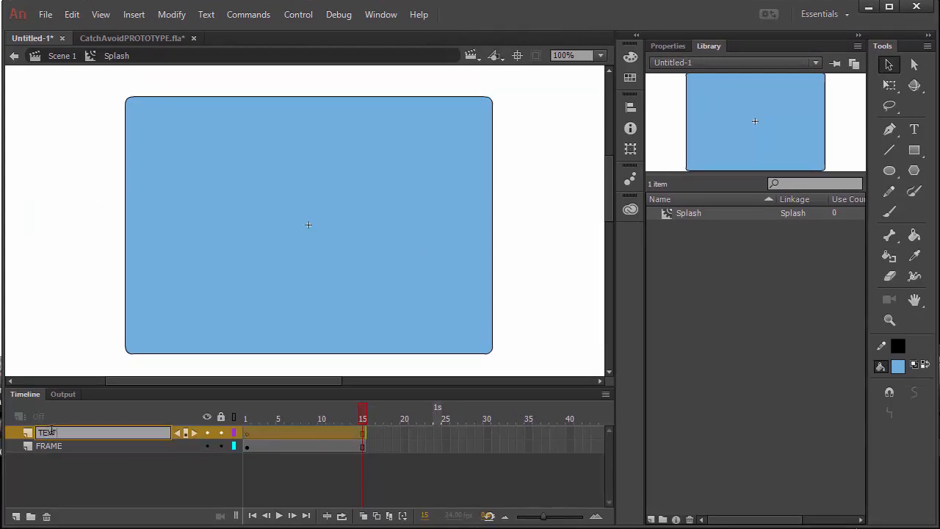
key(Return)
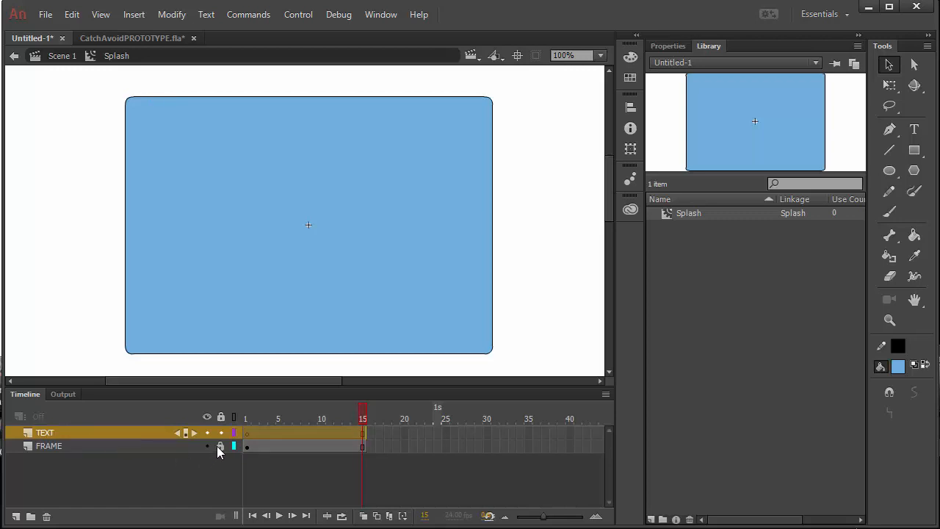
On frame 1 of the TEXT layer, add the title ATTACKERS FROM MARS with one word per line, and select all its text
drag(361, 415, 227, 419)
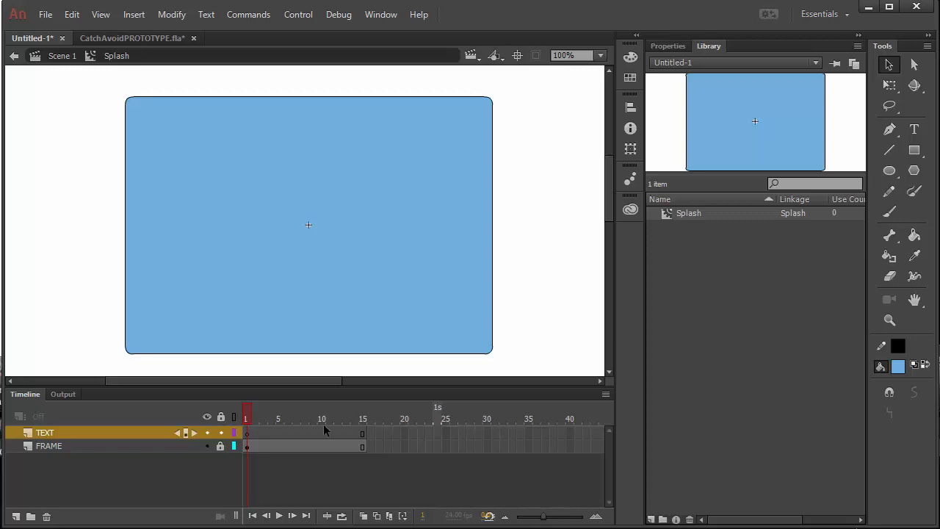
click(915, 131)
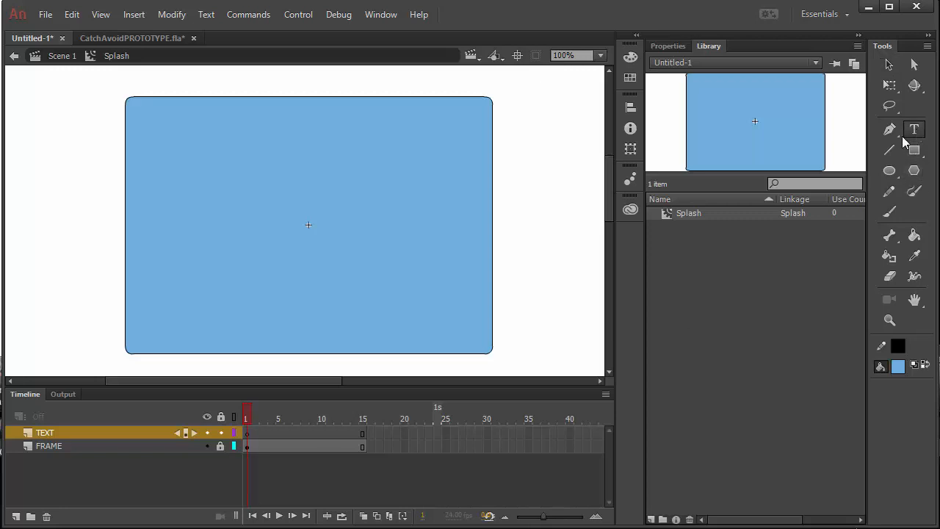
click(223, 180)
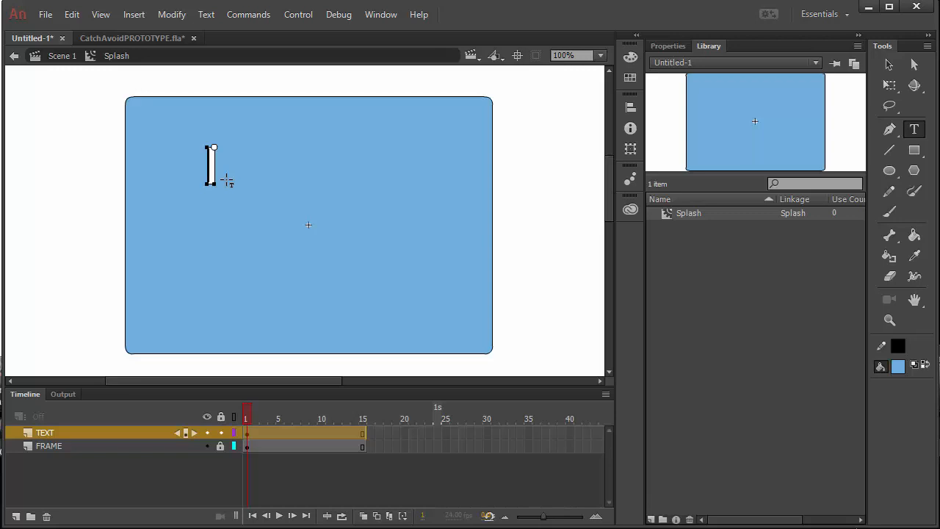
text(a)
key(BackSpace)
text(AT)
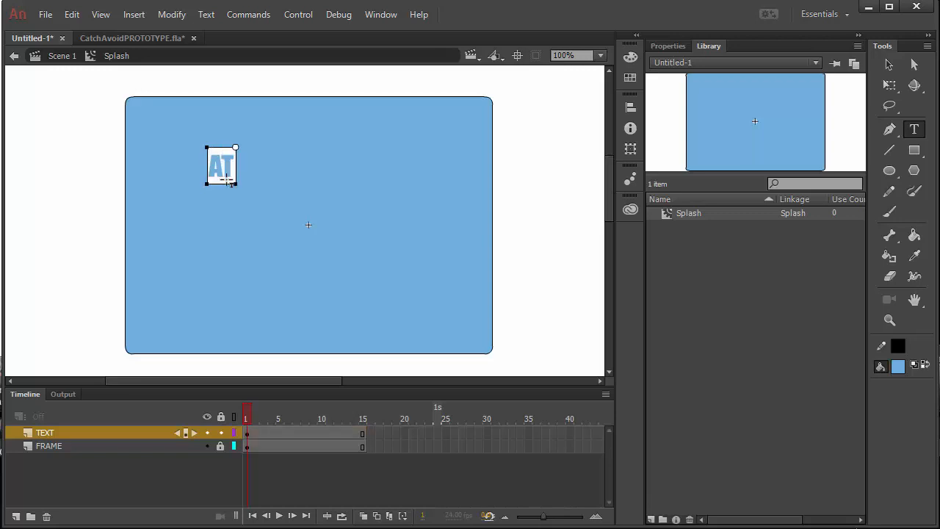
text(TACKERS)
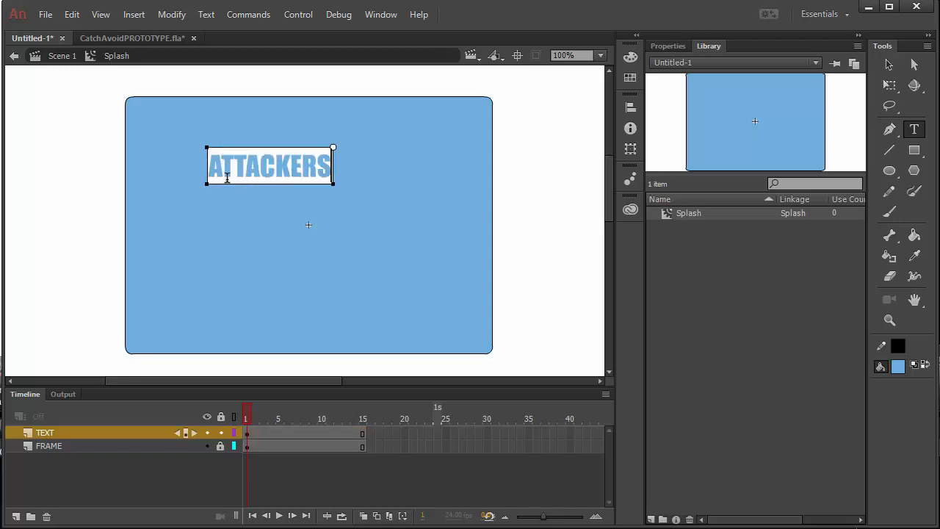
key(Return)
text(FROM)
key(Return)
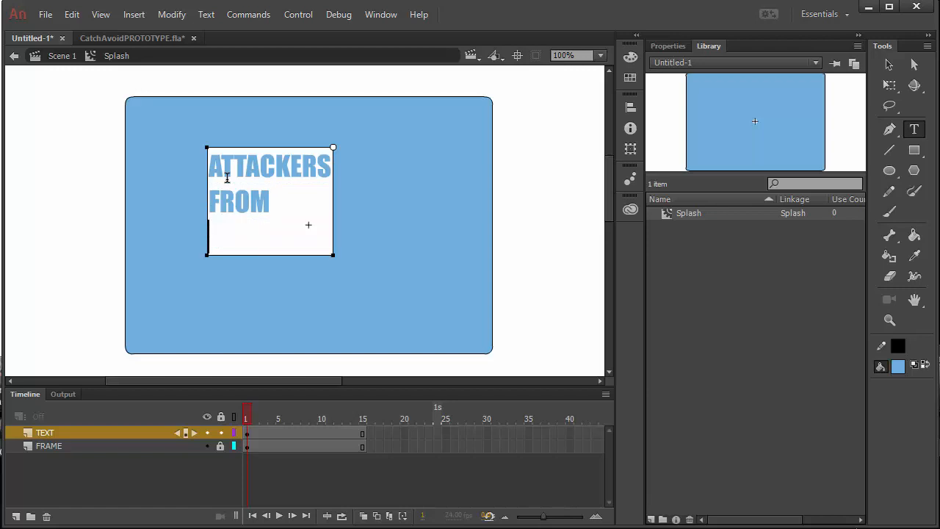
text(MARS)
key(ctrl+a)
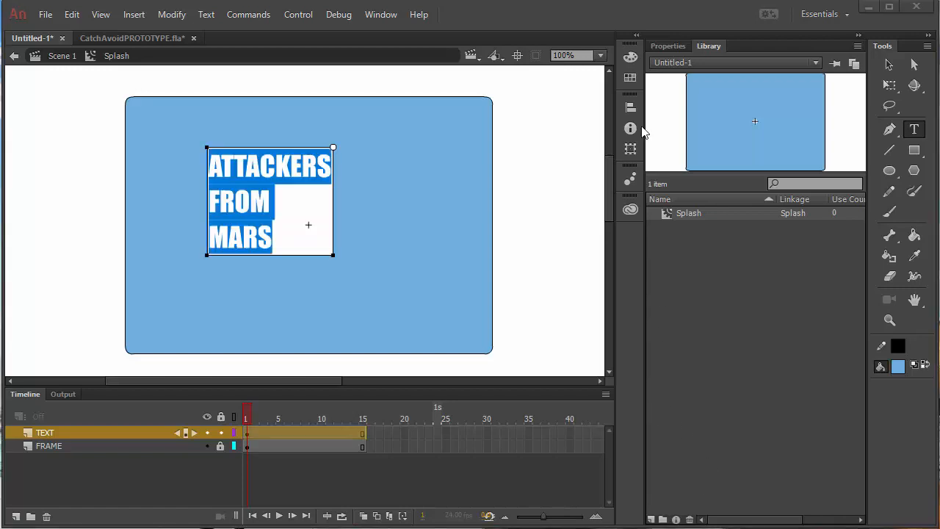
Center the paragraph alignment of the selected title text and enlarge it to 59 pt
click(667, 46)
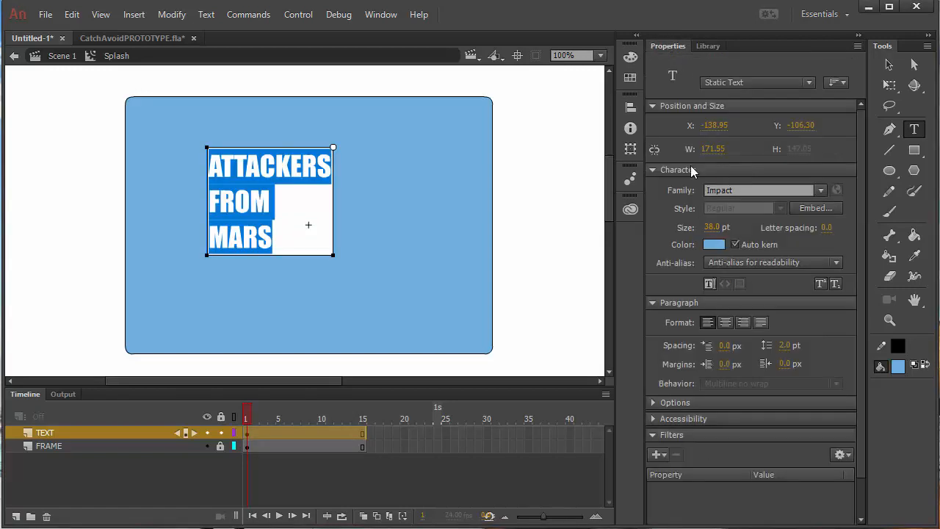
click(728, 323)
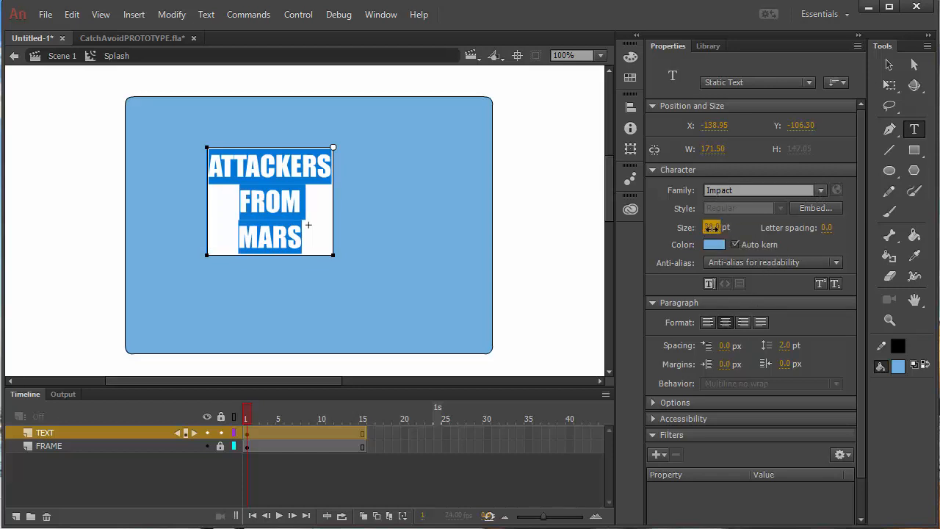
drag(711, 227, 774, 210)
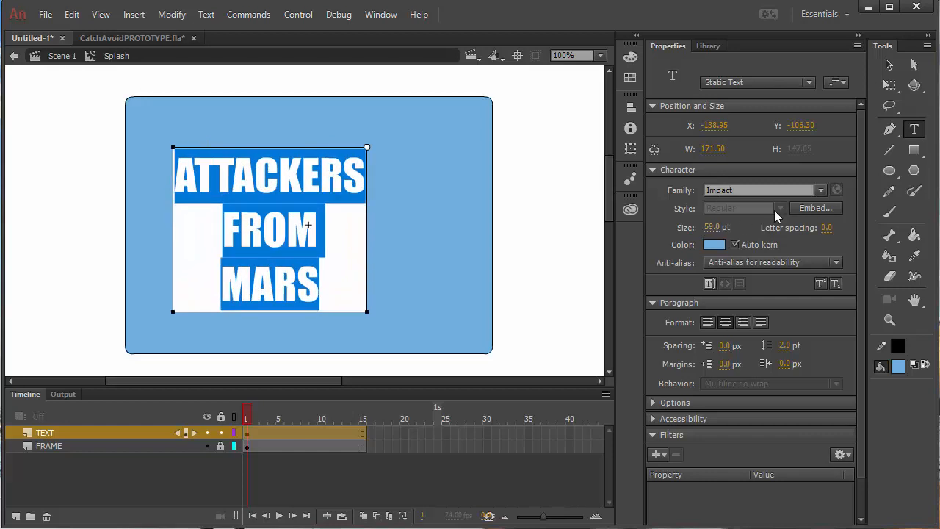
Try the Goudy Stout font on the title text
click(821, 191)
scroll(793, 310, down, 2)
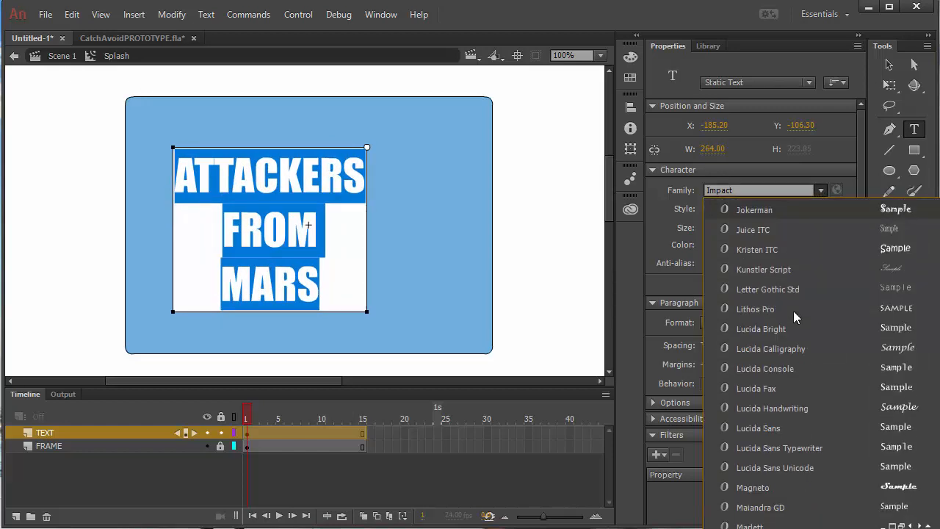
scroll(793, 310, down, 2)
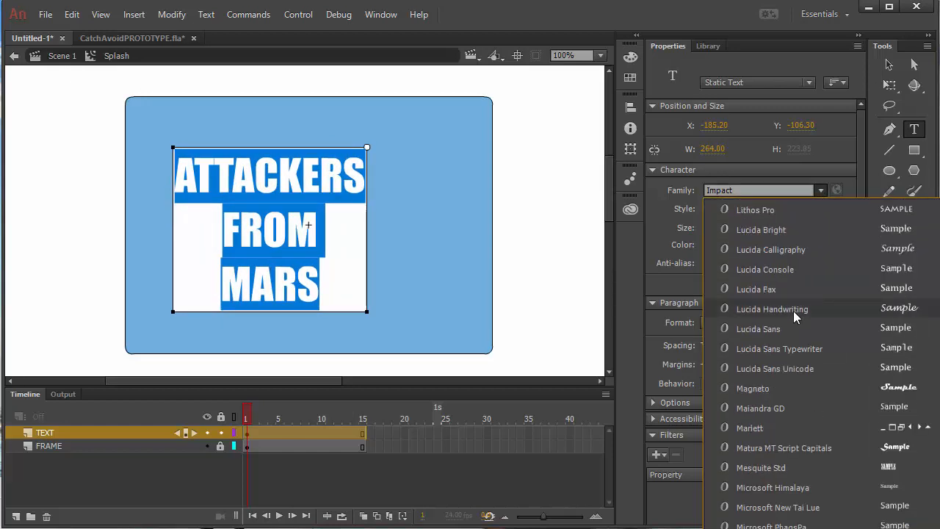
scroll(793, 310, down, 1)
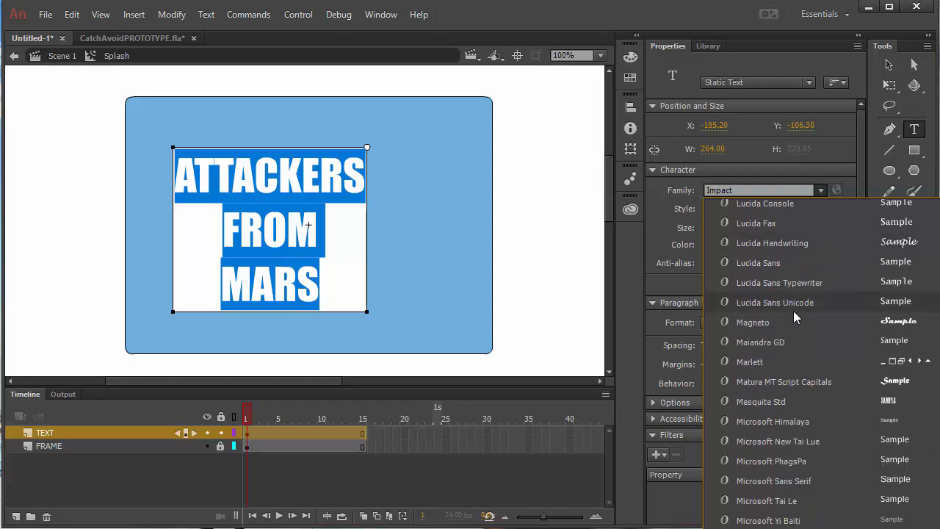
scroll(793, 311, up, 2)
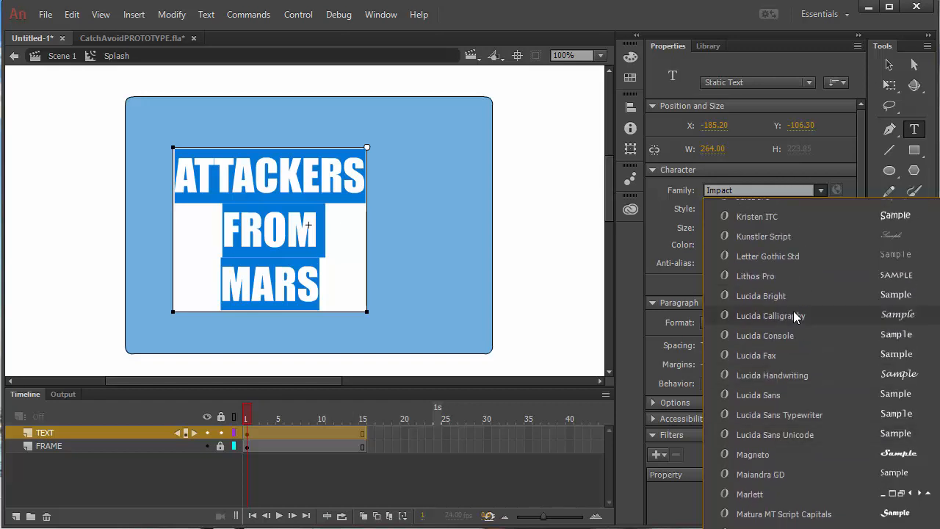
scroll(793, 311, up, 2)
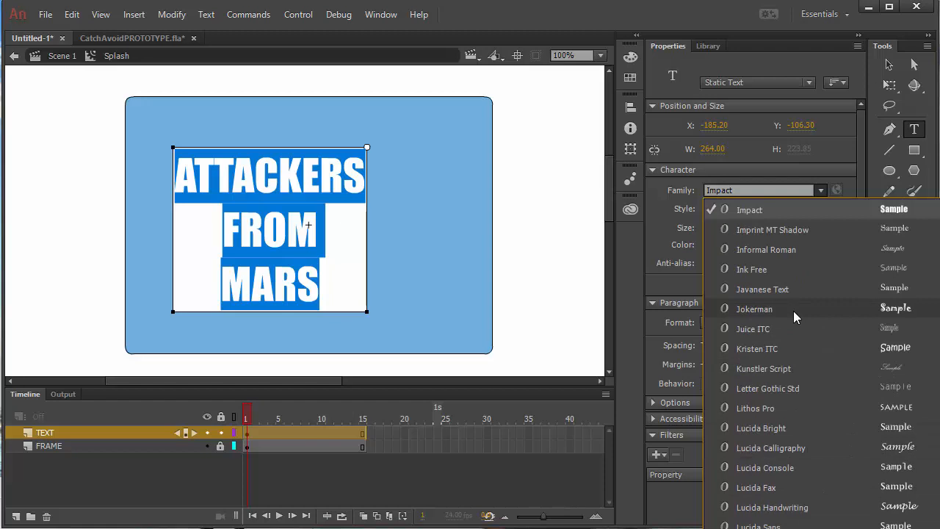
scroll(793, 310, up, 2)
scroll(793, 311, up, 1)
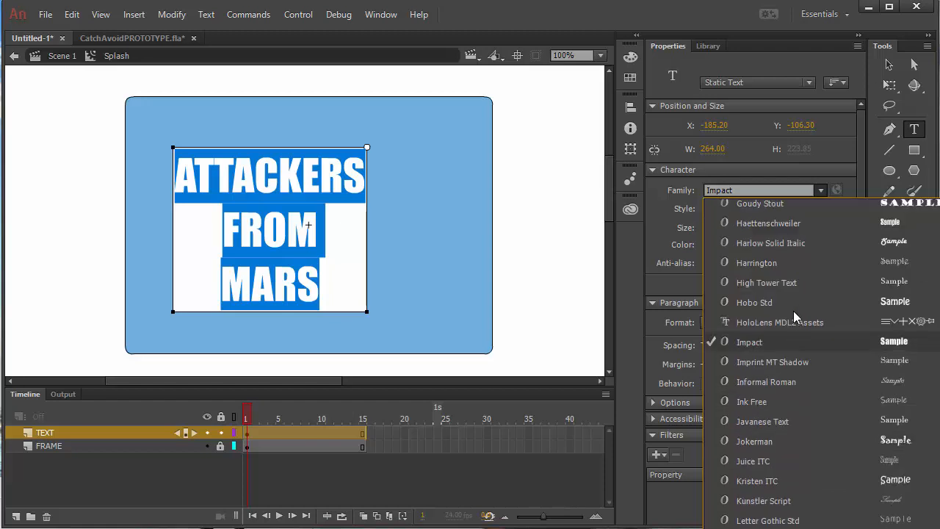
click(801, 211)
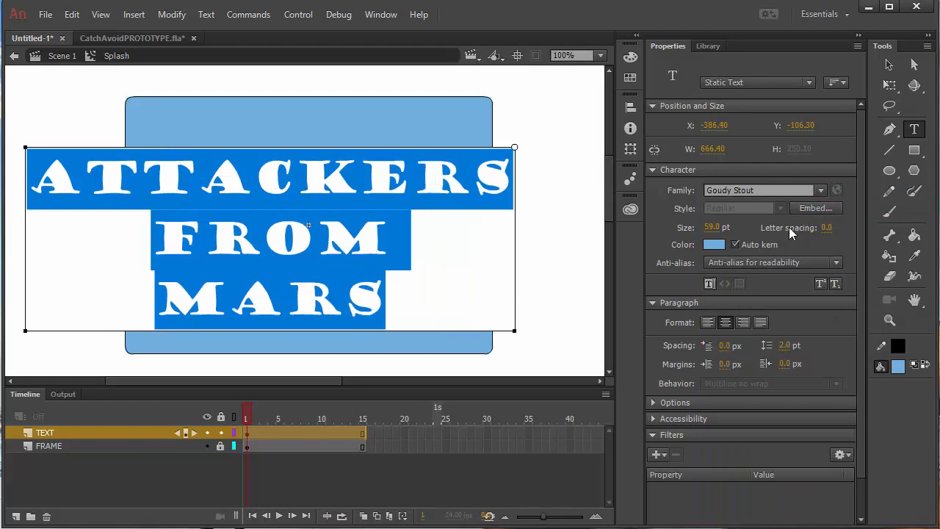
Set the title text's font family back to Impact
click(802, 190)
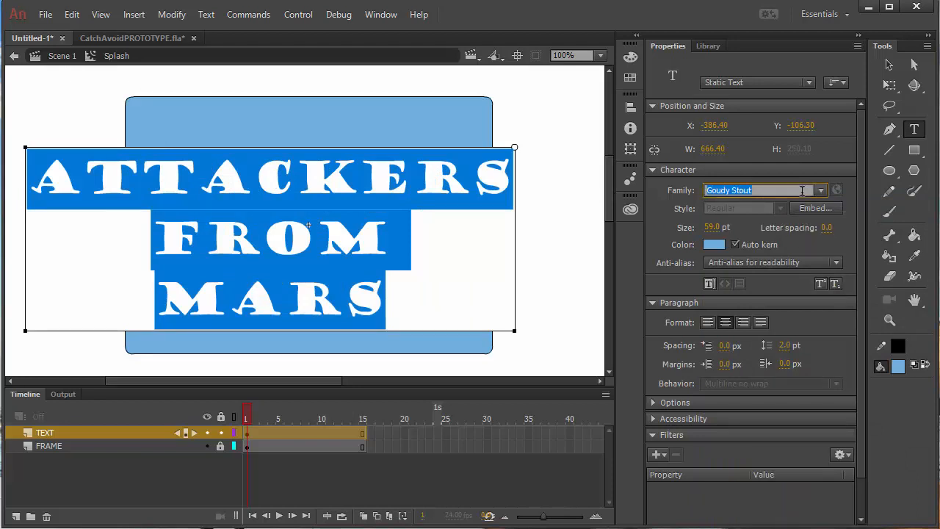
text(Impact)
key(Return)
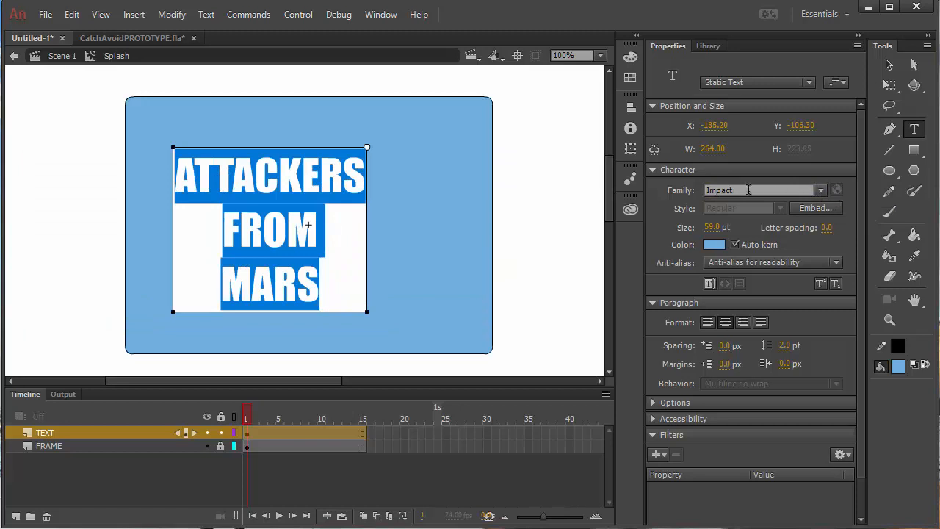
Set the title text's font size to 72 pt
click(716, 227)
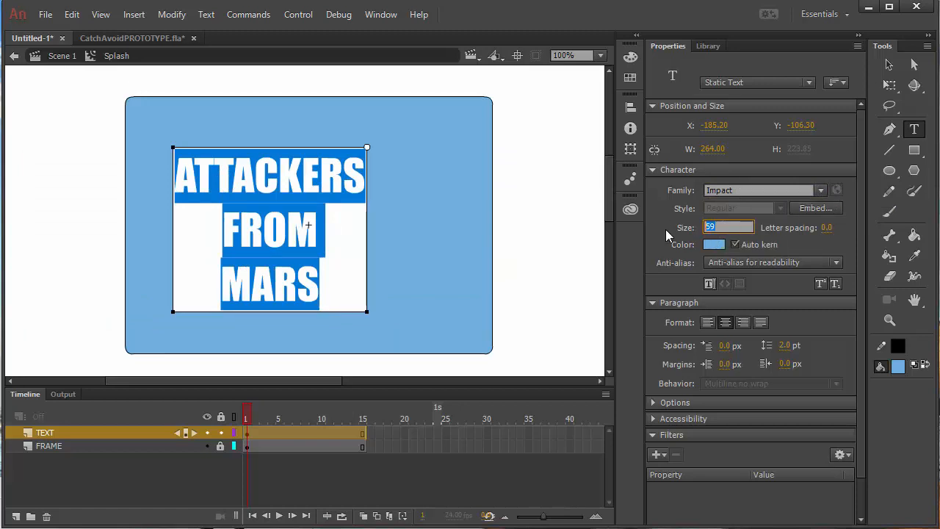
text(72)
key(Return)
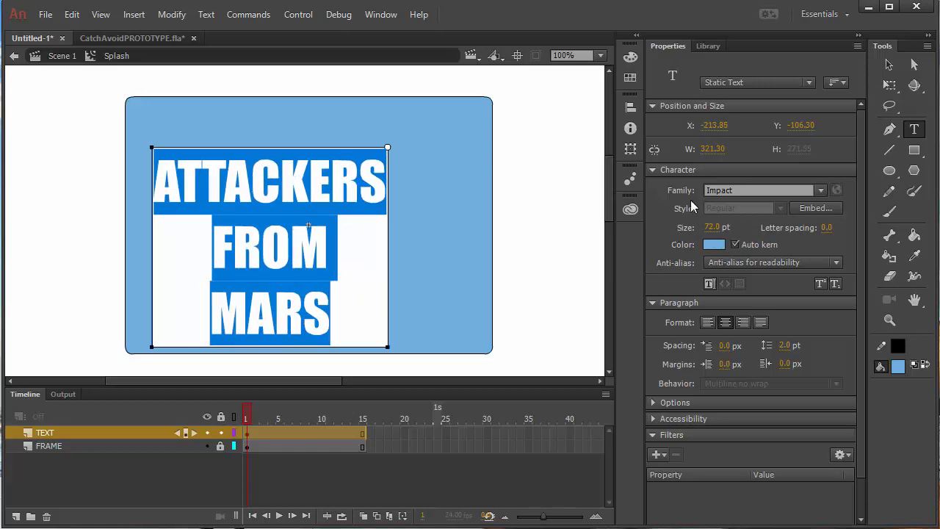
Select the title as an object, color it orange (#FF6600), and darken that color to a burnt orange
click(890, 66)
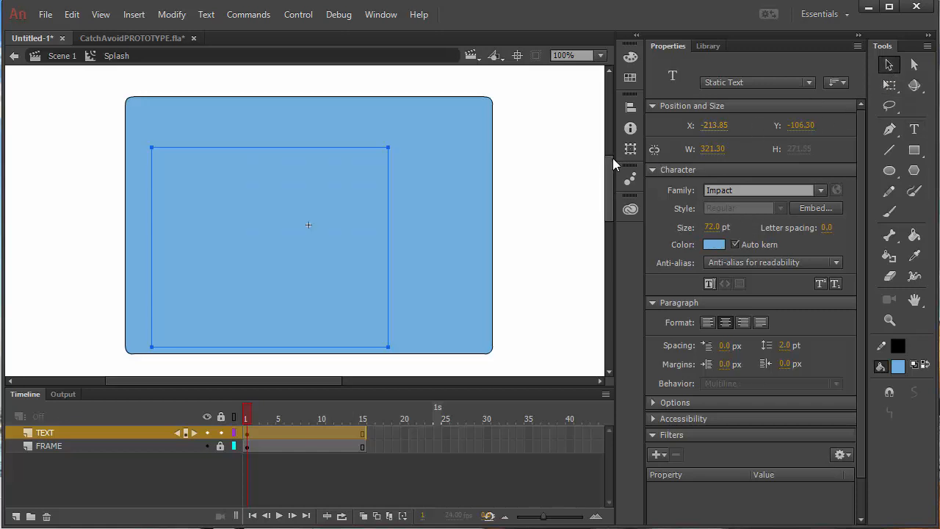
click(709, 245)
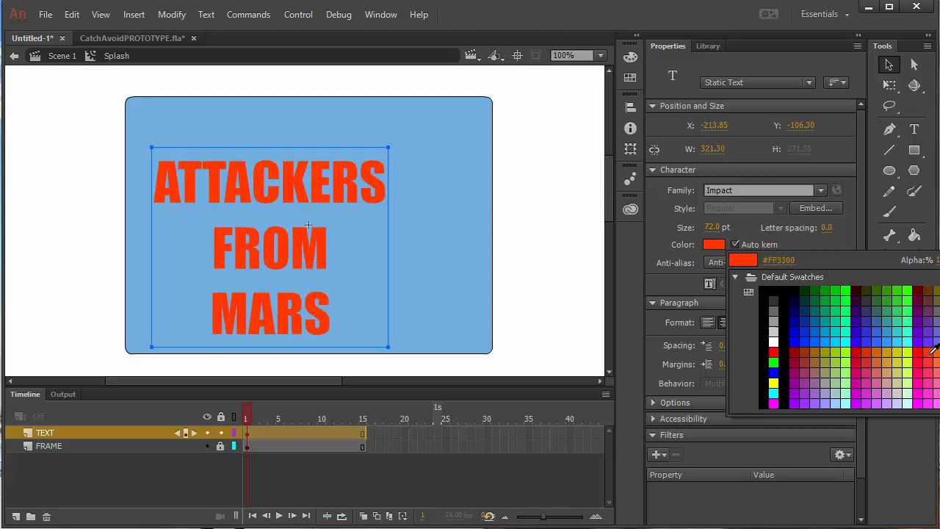
click(936, 351)
click(630, 57)
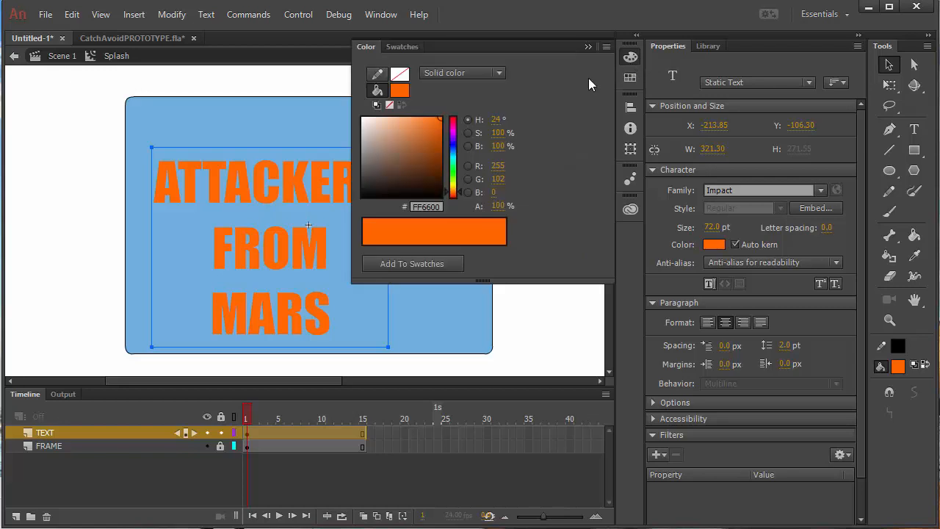
drag(437, 121, 439, 144)
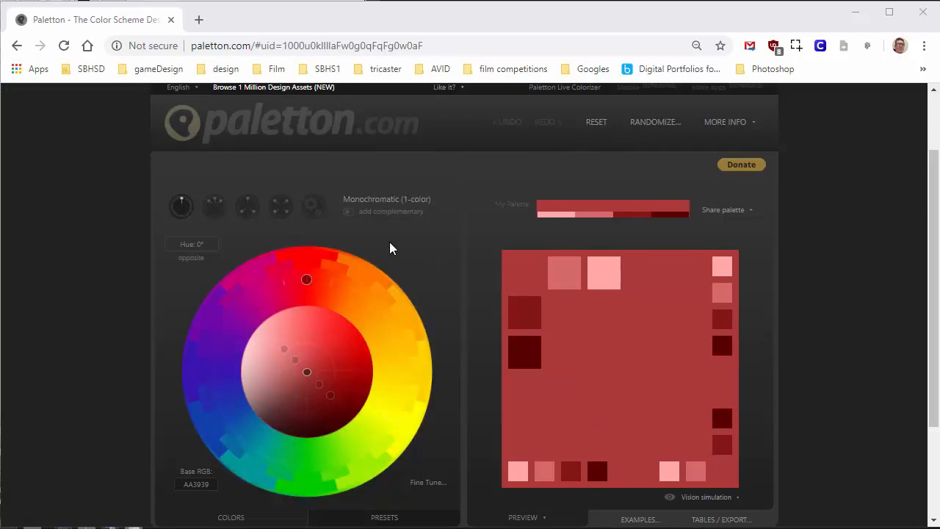
Switch to Paletton in the browser and explore an adjacent-colors scheme with the complementary color added, shifting the base hue marker
click(214, 209)
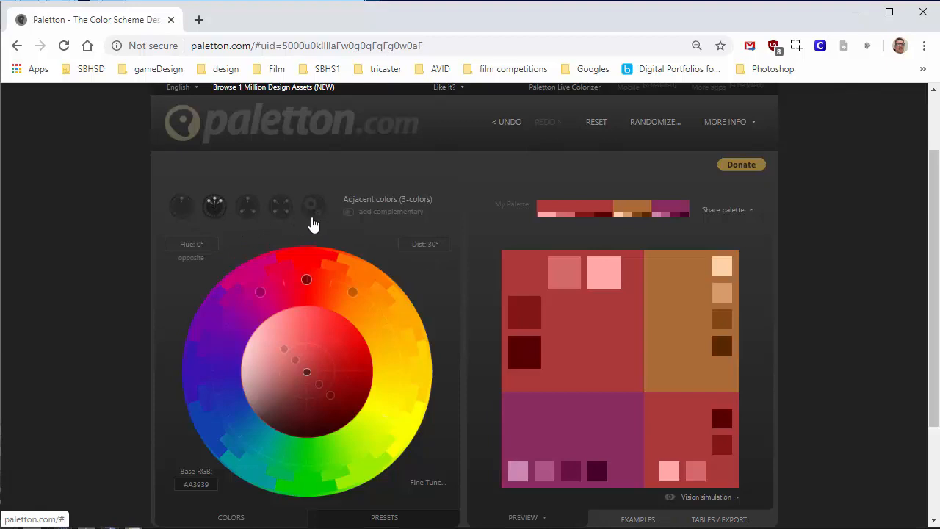
click(349, 215)
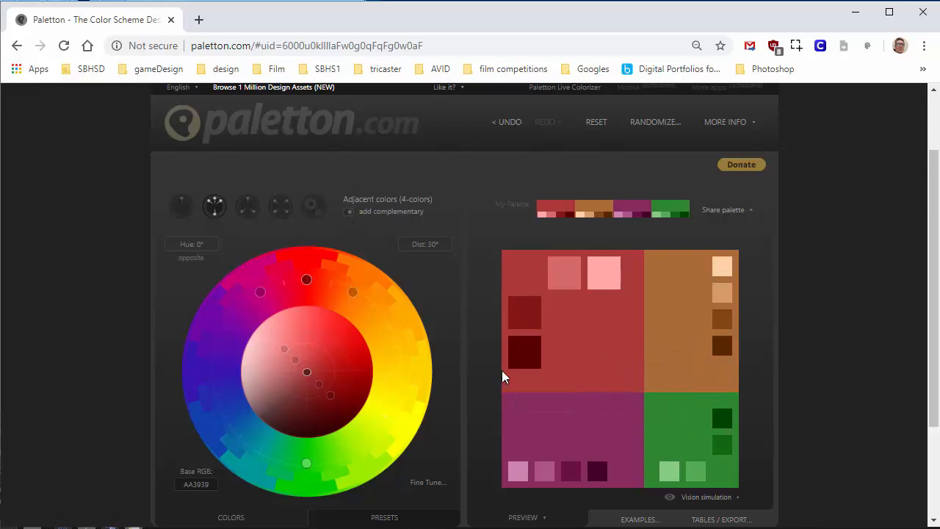
mouse_move(535, 370)
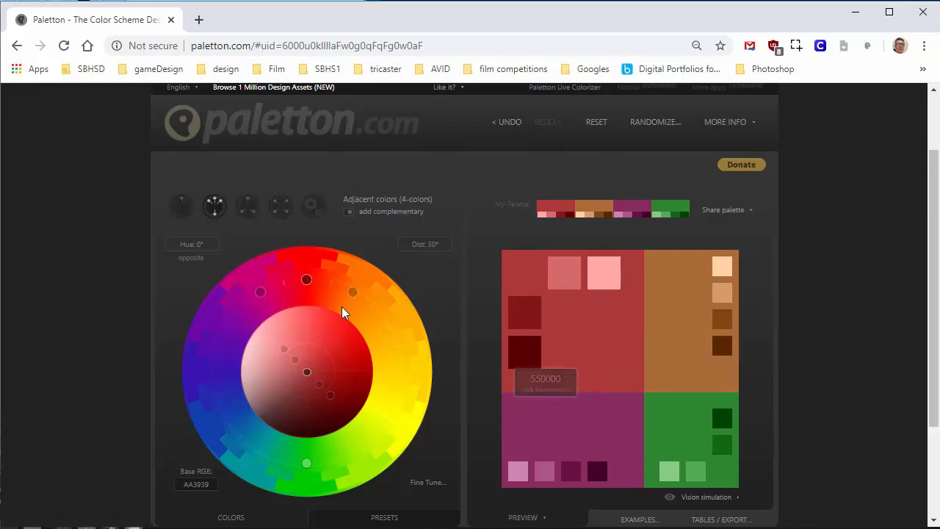
drag(305, 280, 307, 356)
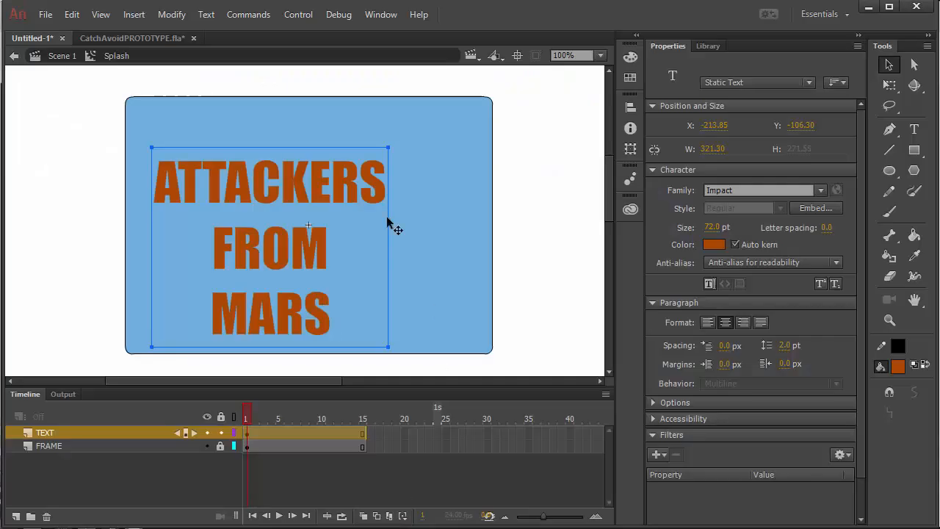
Align the title to the horizontal and vertical center of the stage, with its paragraph format set to centered
click(629, 109)
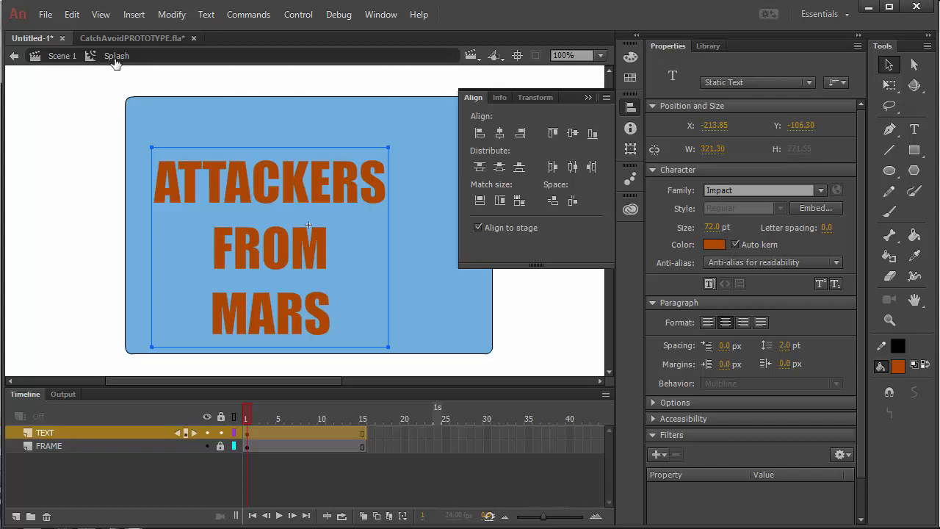
click(499, 135)
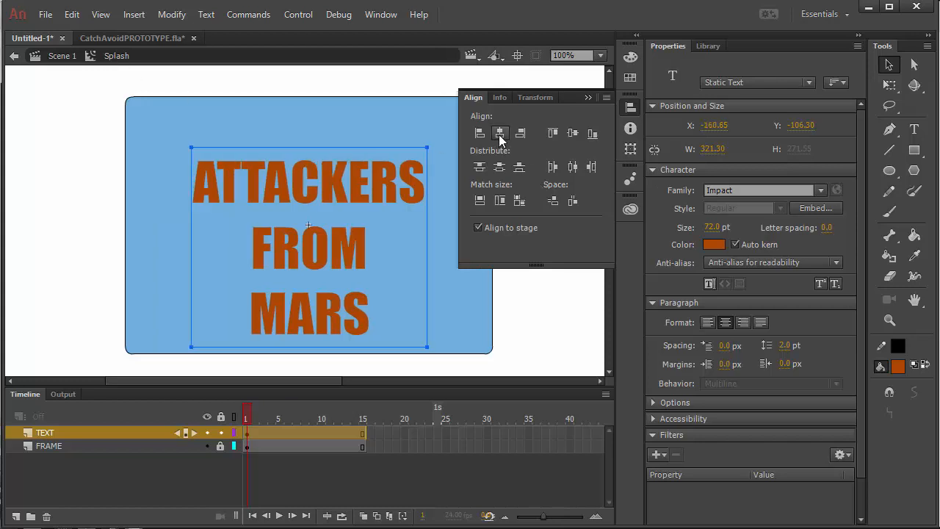
click(573, 140)
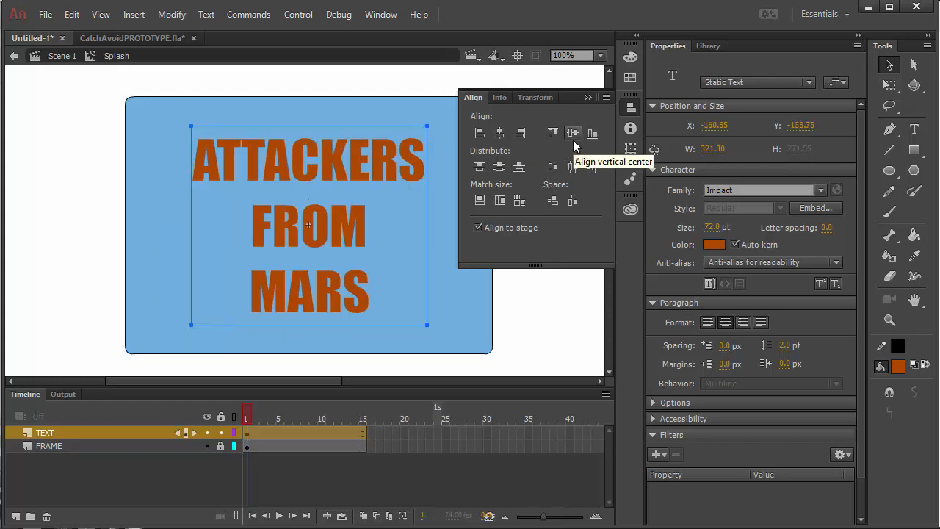
click(714, 324)
click(725, 323)
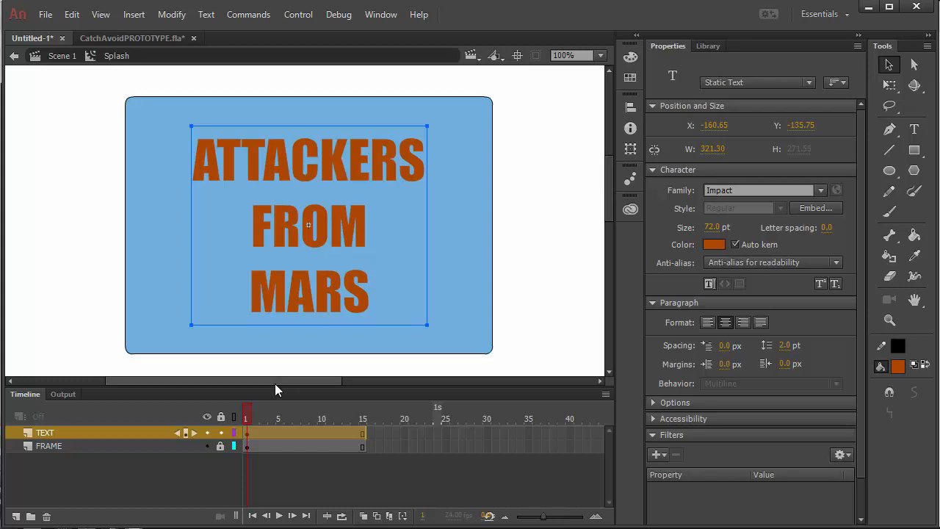
Insert a keyframe at frame 2 of the TEXT layer and place the playhead on that frame
click(255, 433)
right_click(255, 432)
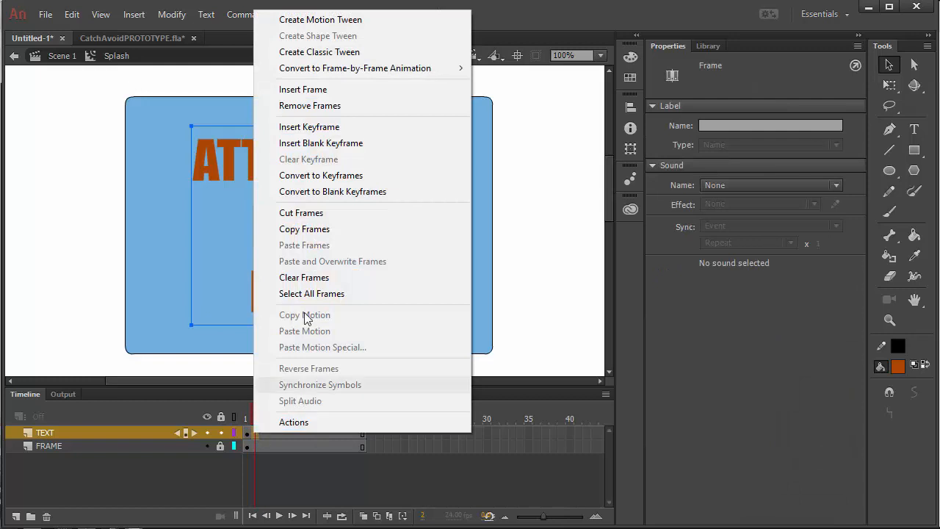
click(323, 127)
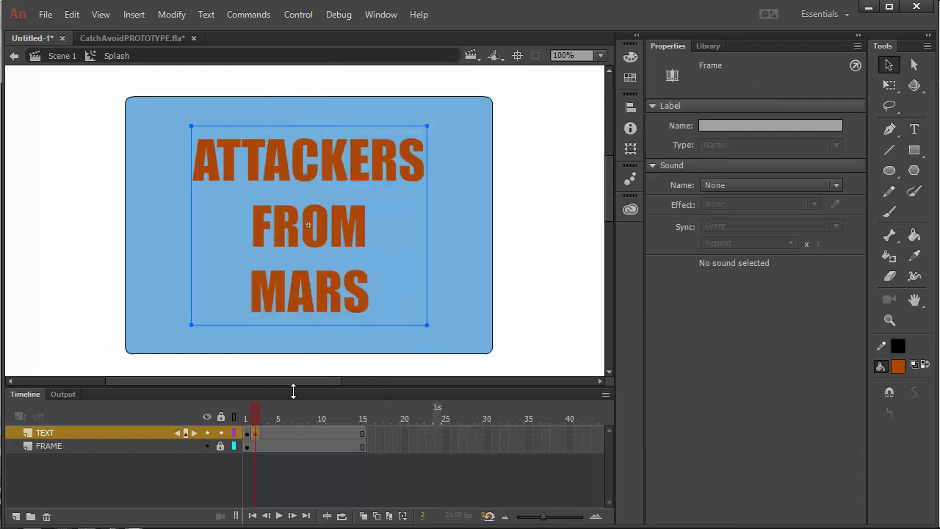
click(255, 412)
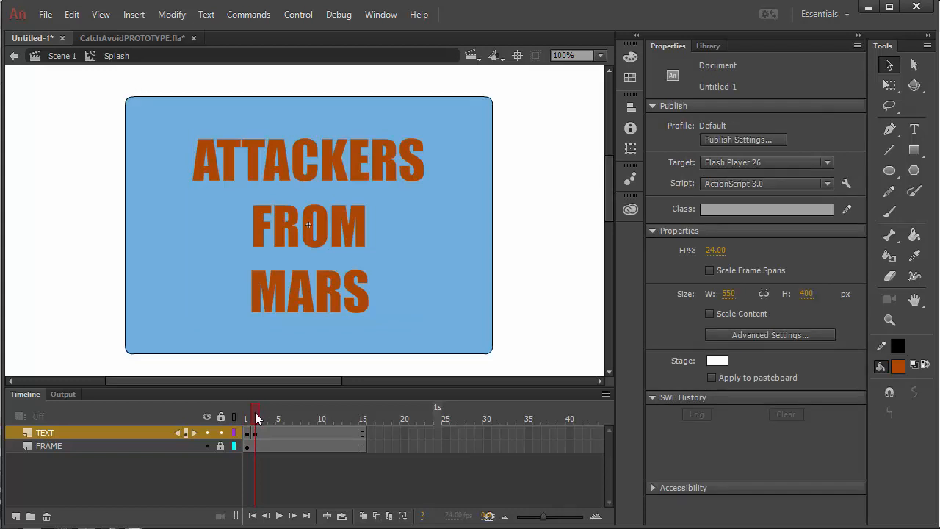
Select all of the title text on frame 2 and reduce its size to 22 pt
click(915, 129)
click(260, 157)
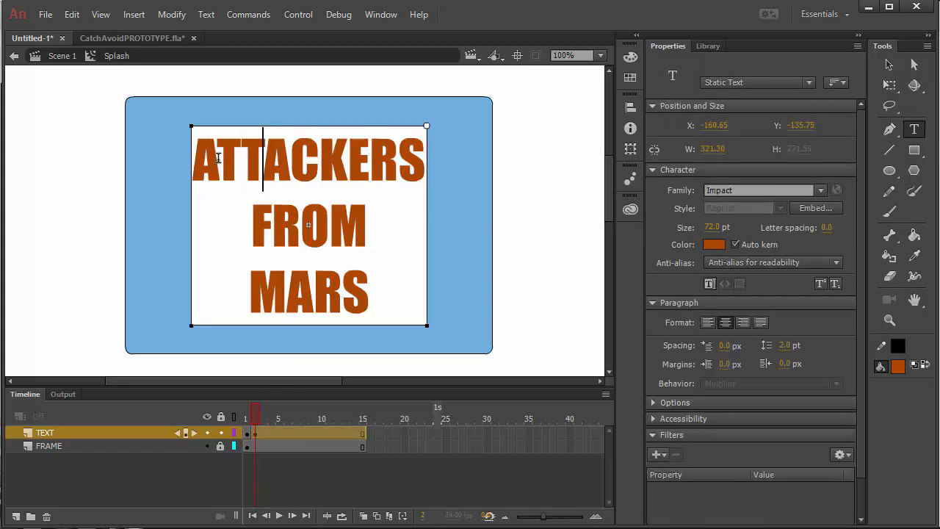
click(194, 153)
shift+click(385, 290)
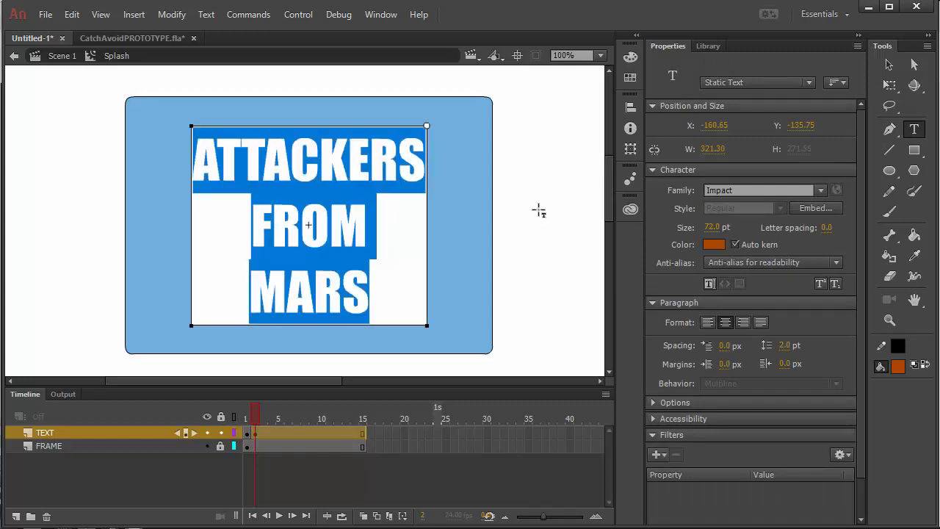
drag(710, 229, 678, 230)
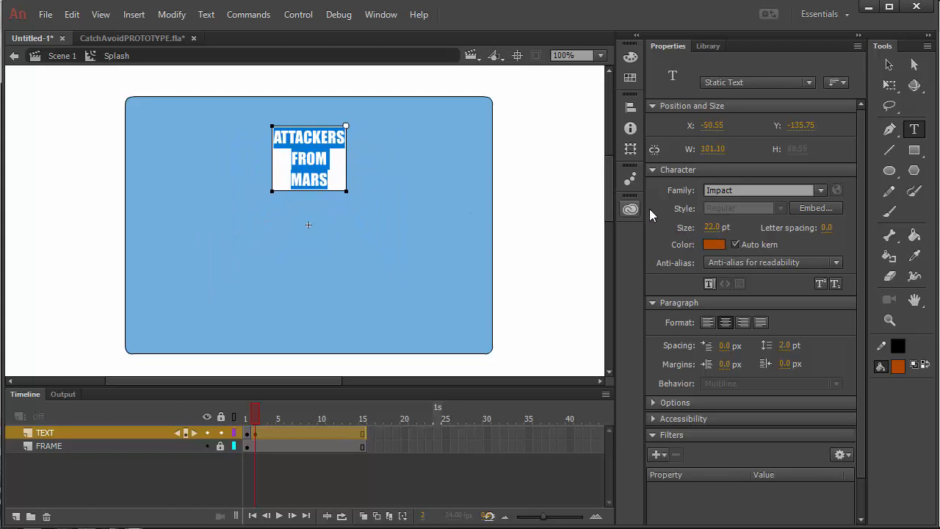
Remove the line breaks from the frame 2 title so that ATTACKERS FROM MARS sits on one line
click(345, 142)
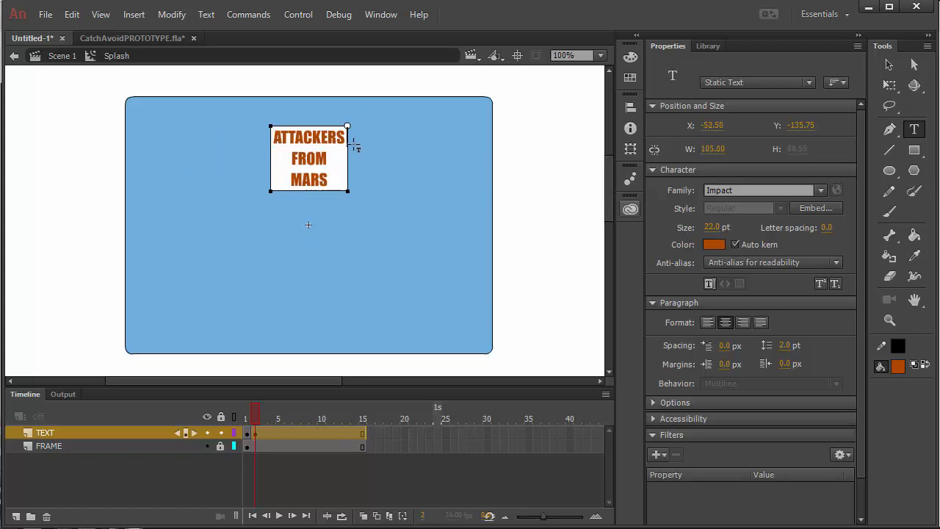
key(Delete)
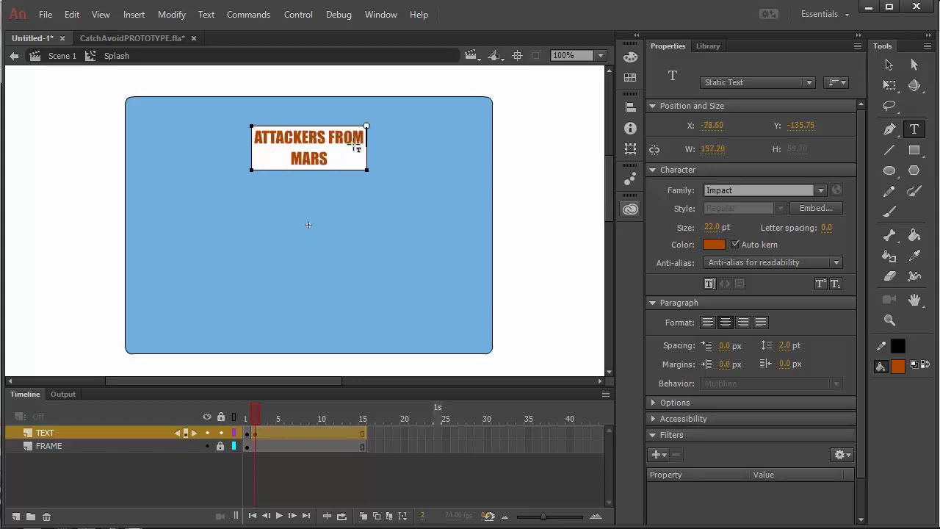
key(Delete)
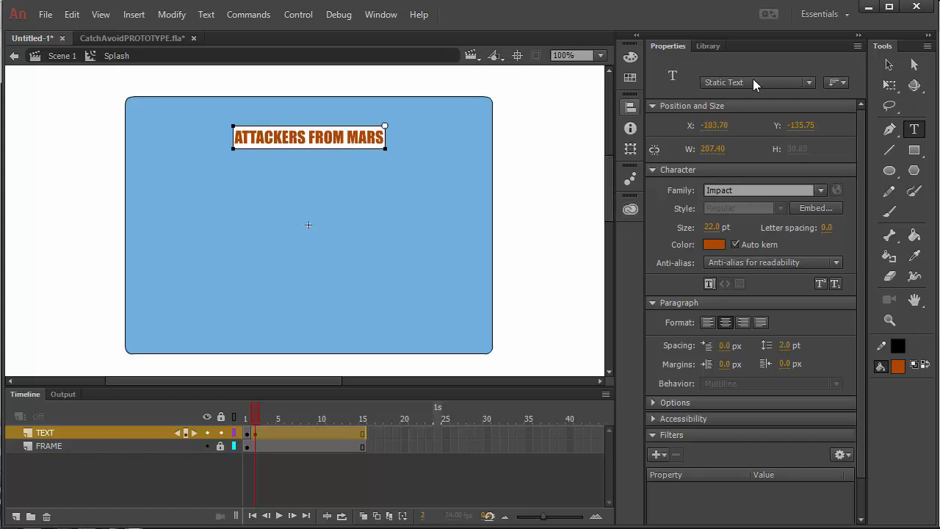
Move the frame 2 title up near the top edge of the blue rectangle and center it horizontally on the stage
click(891, 67)
drag(330, 139, 319, 128)
click(629, 108)
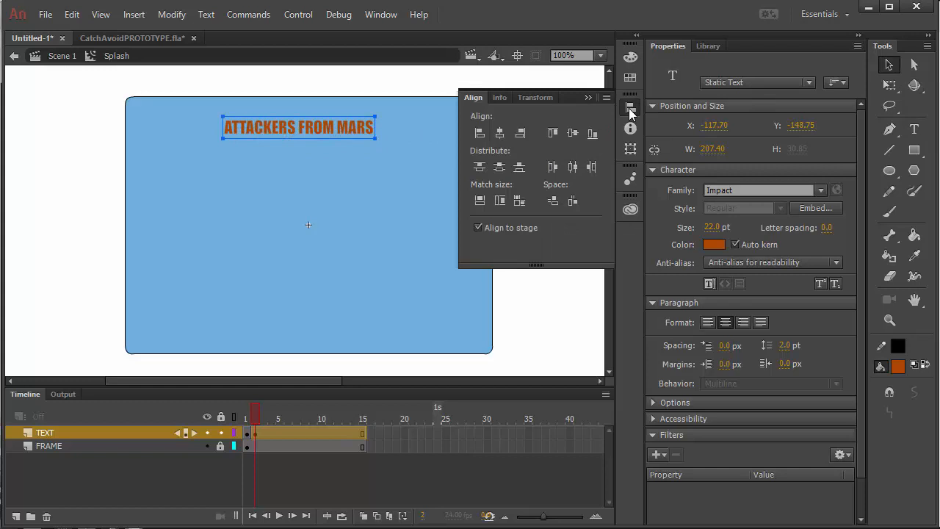
click(498, 135)
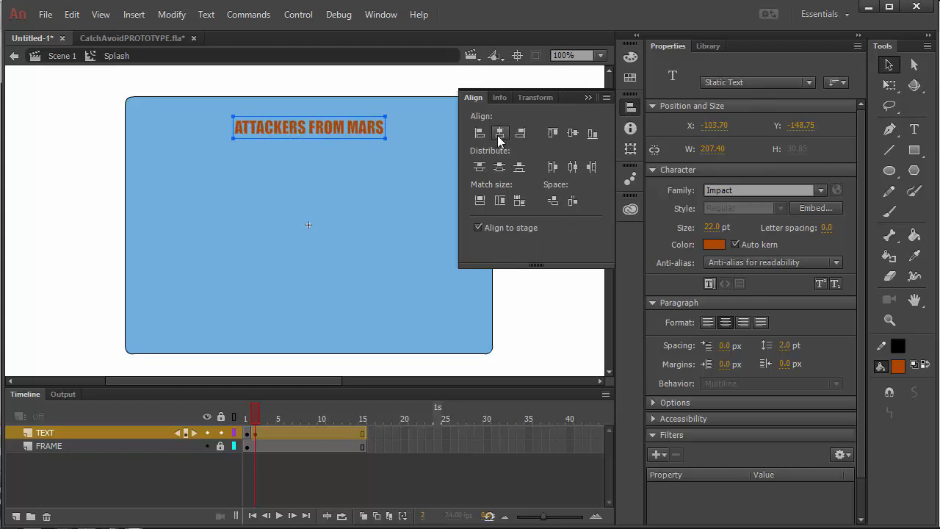
click(386, 205)
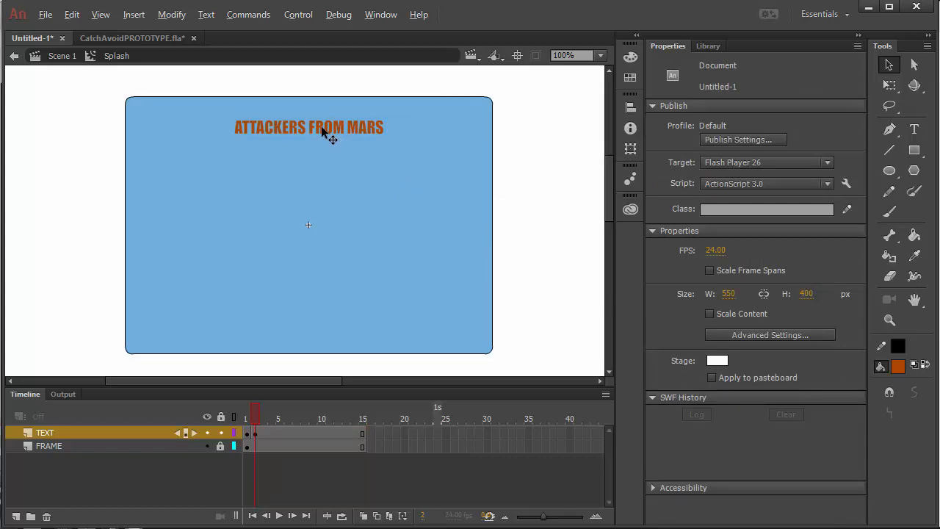
Duplicate the title just below itself and replace the copy's text with a left-aligned line reading "The year is 2564. Earth has been"
drag(324, 131, 197, 152)
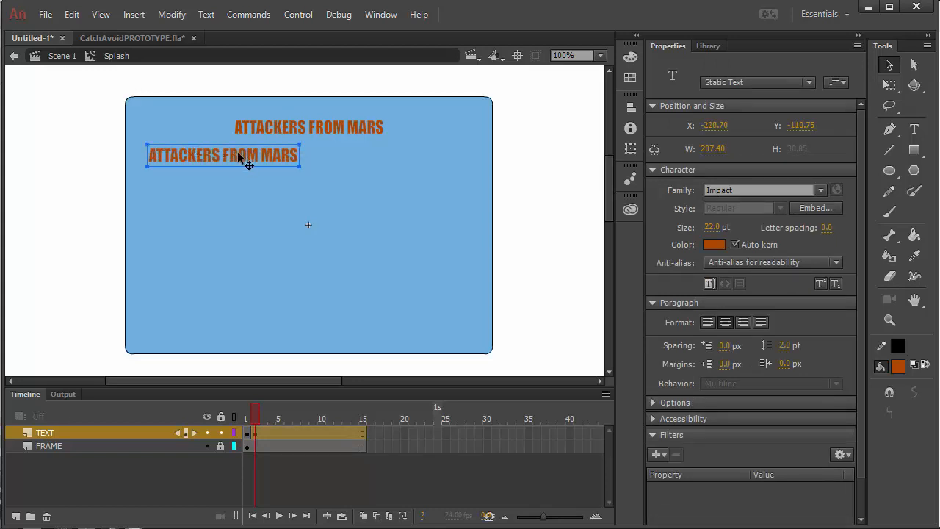
double_click(231, 153)
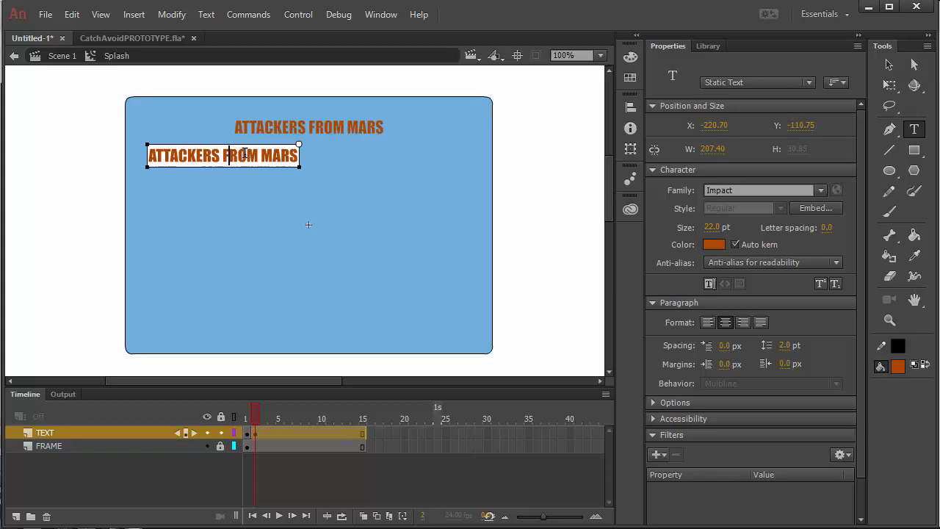
key(ctrl+a)
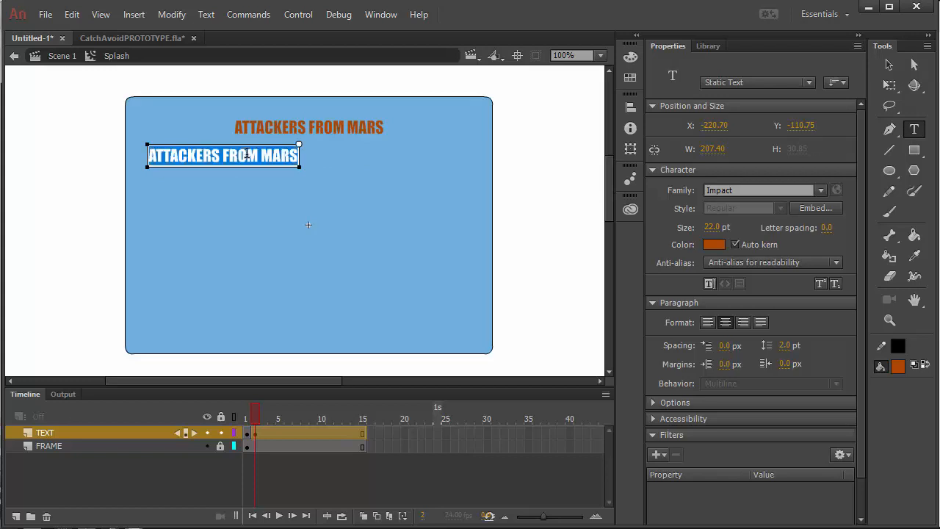
text(T)
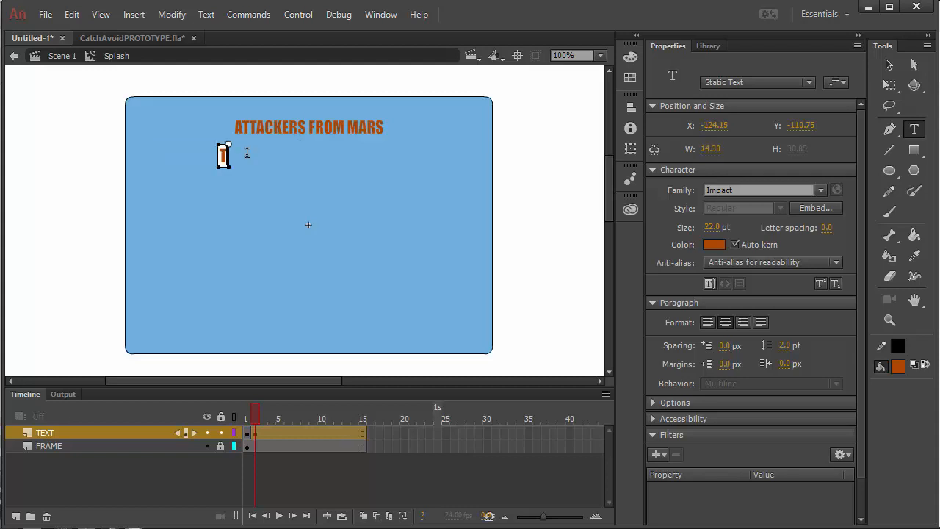
text(he)
click(706, 322)
text(year is)
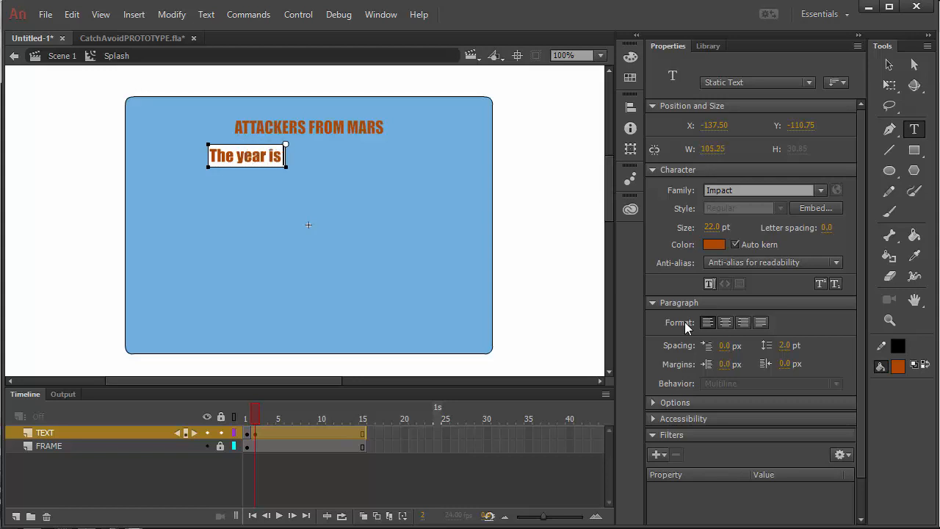
text( 2564. W)
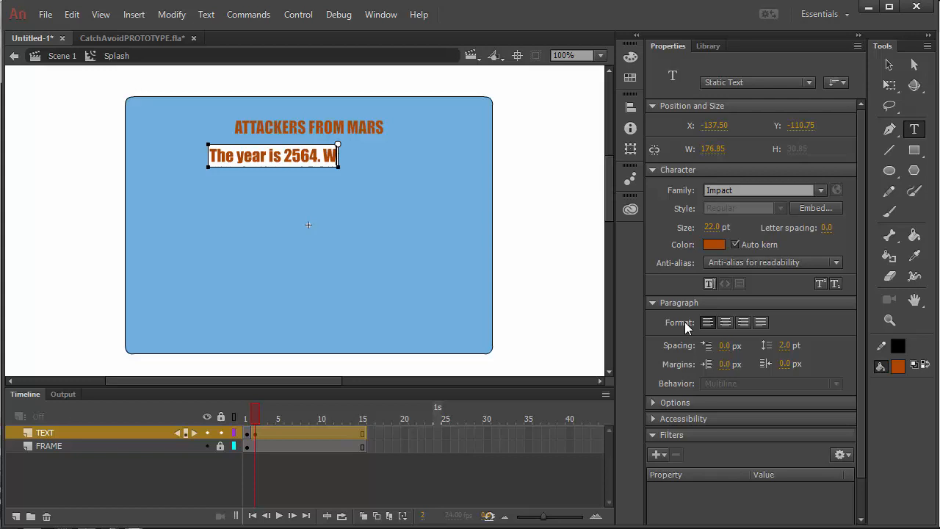
key(BackSpace)
text(Eae)
key(BackSpace)
text(rth has been)
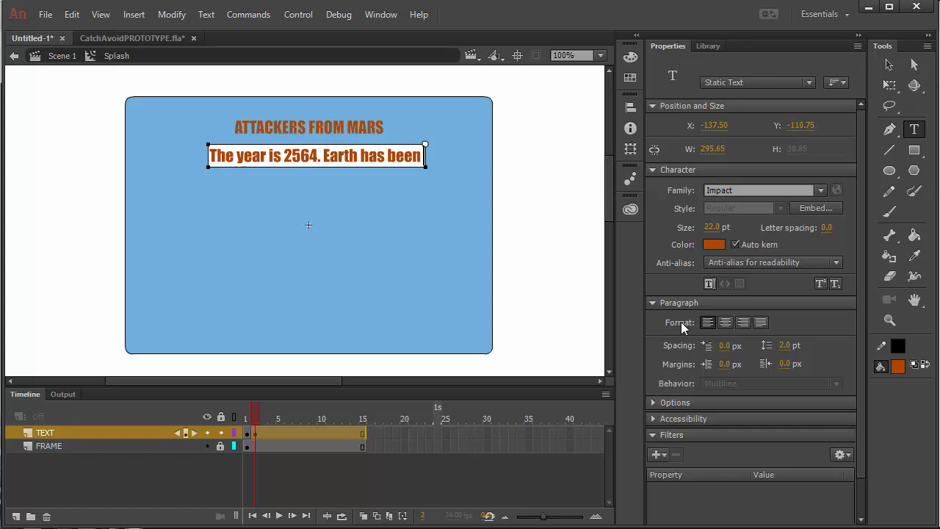
Continue the story text with two more lines, "invaded by a previously unknown people" and "from the planet Mars."
key(Return)
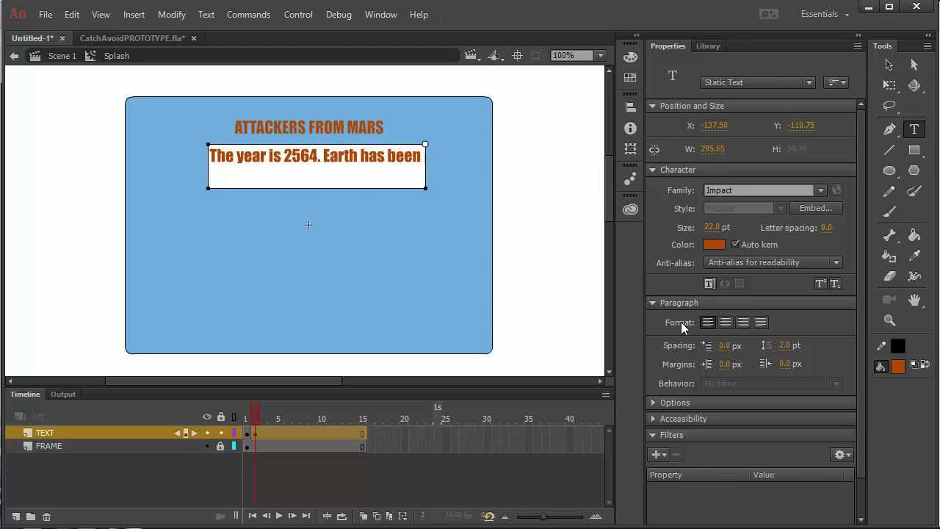
text(invaded by)
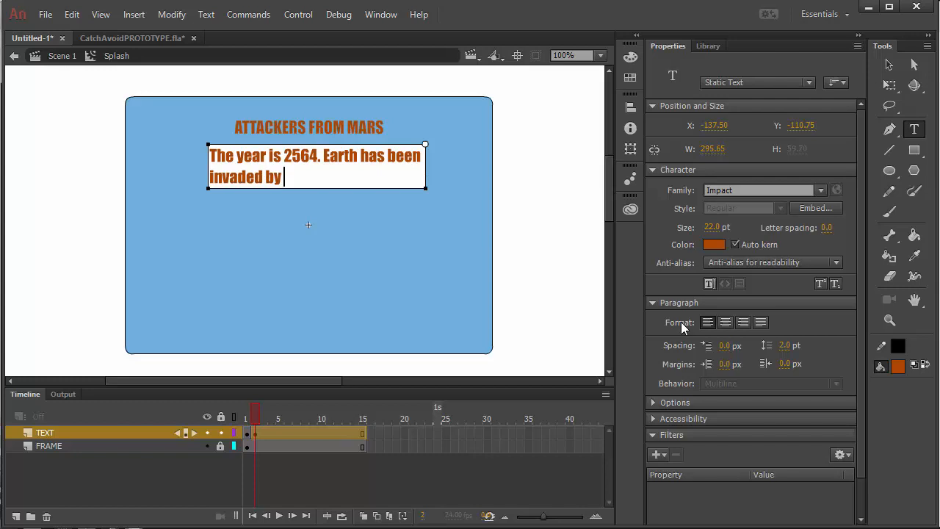
text( a previously unik)
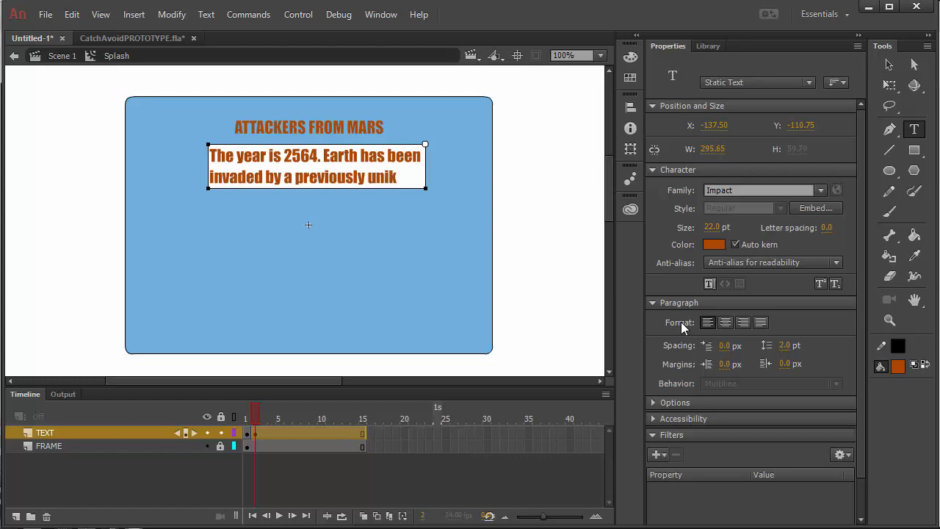
key(BackSpace)
key(BackSpace)
text(known people)
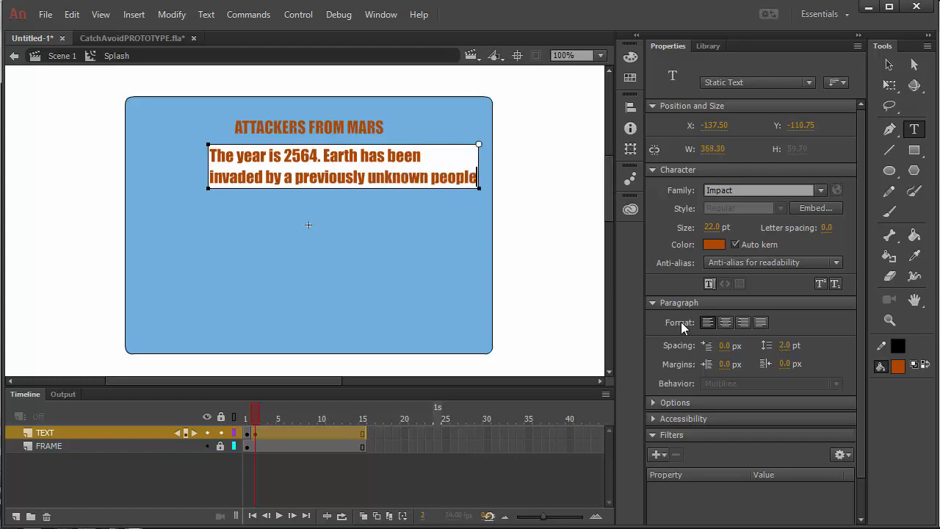
key(Return)
text(from the planet)
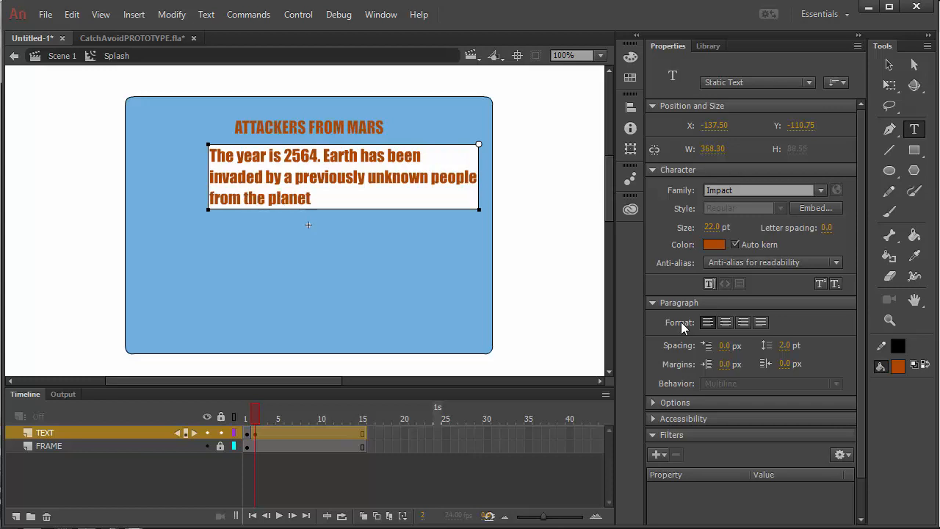
text( Mars.)
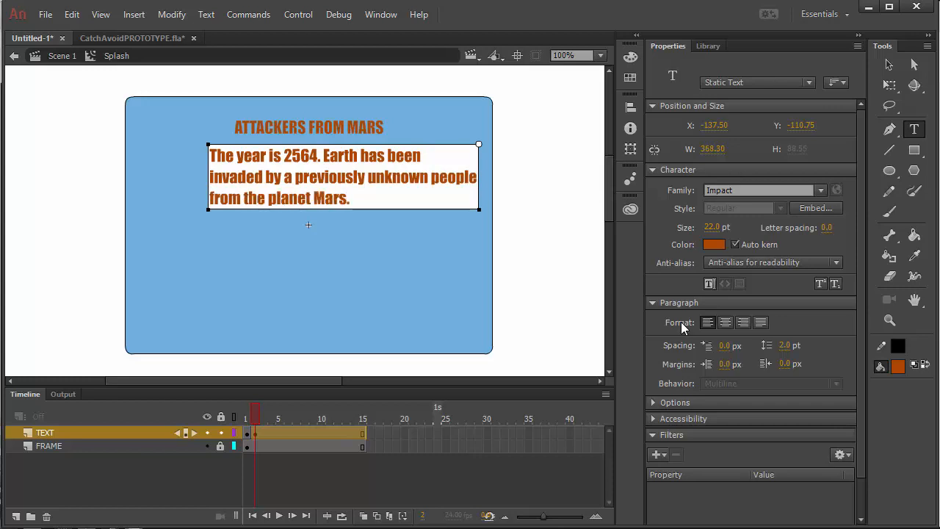
Reduce the story text to 15 pt and position the block below the title, near the rectangle's left side
click(888, 64)
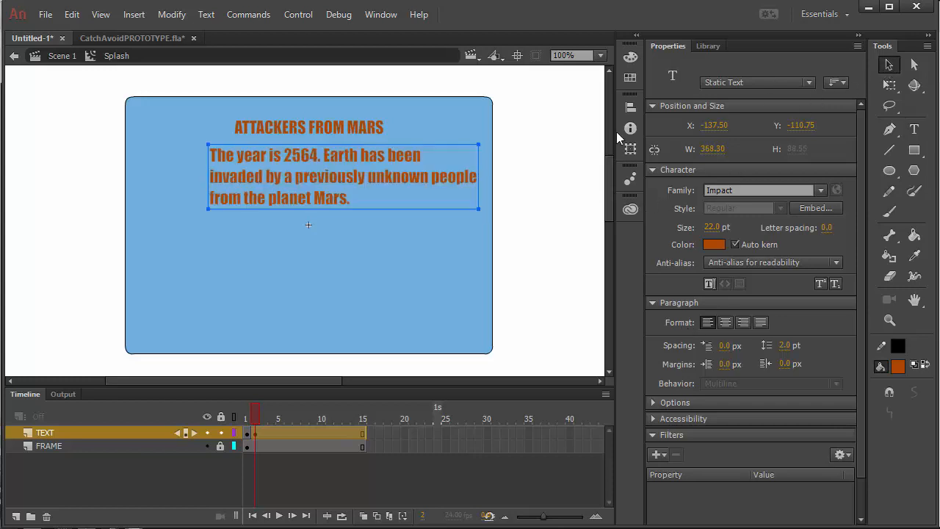
drag(429, 184, 389, 185)
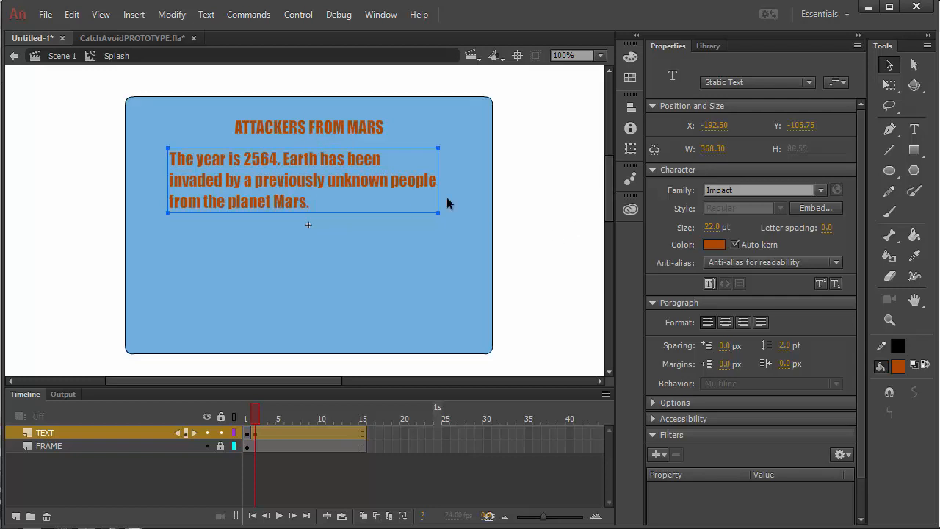
drag(709, 230, 536, 218)
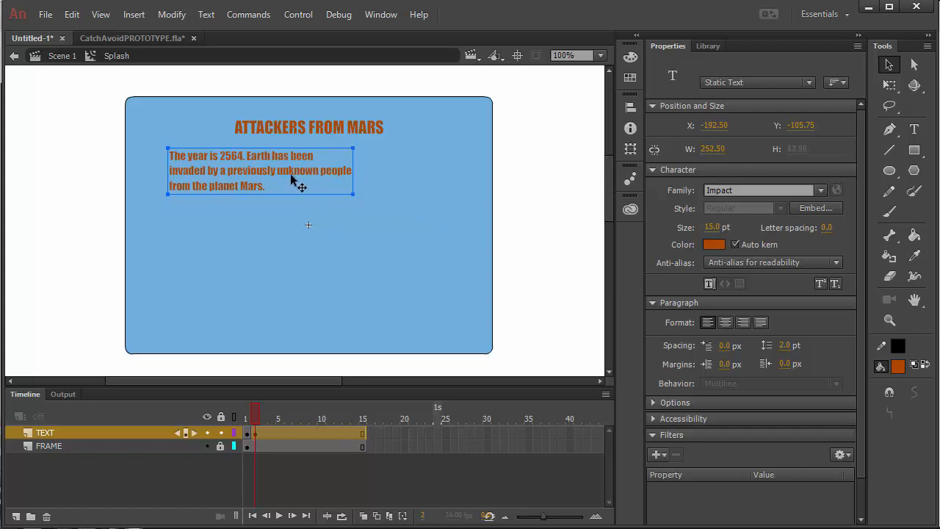
drag(287, 173, 285, 176)
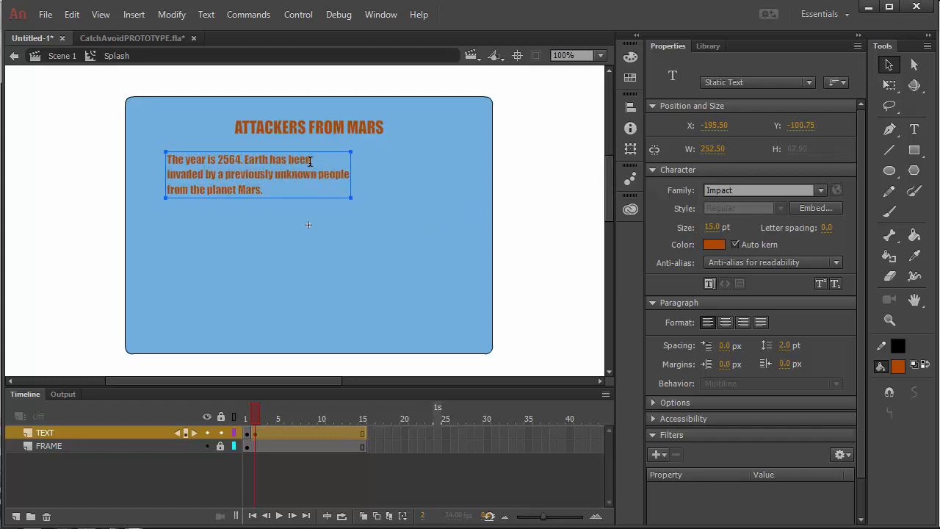
Rewrap the story text onto two lines with the break after "unknown", and shift the block slightly left beneath the title
double_click(313, 160)
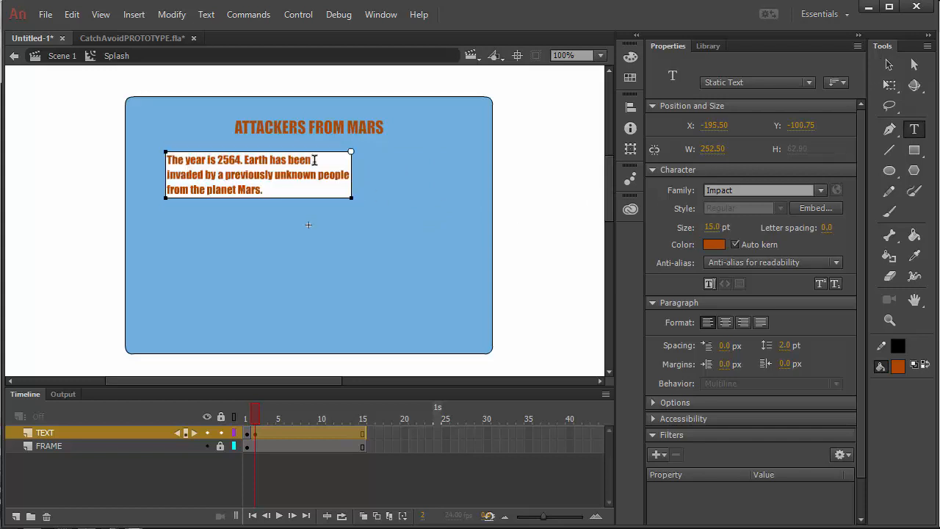
key(Delete)
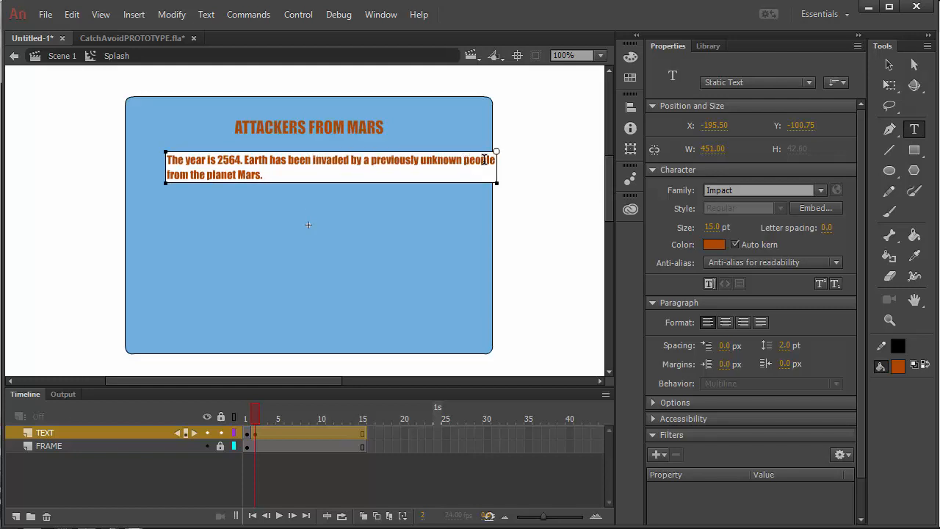
key(Return)
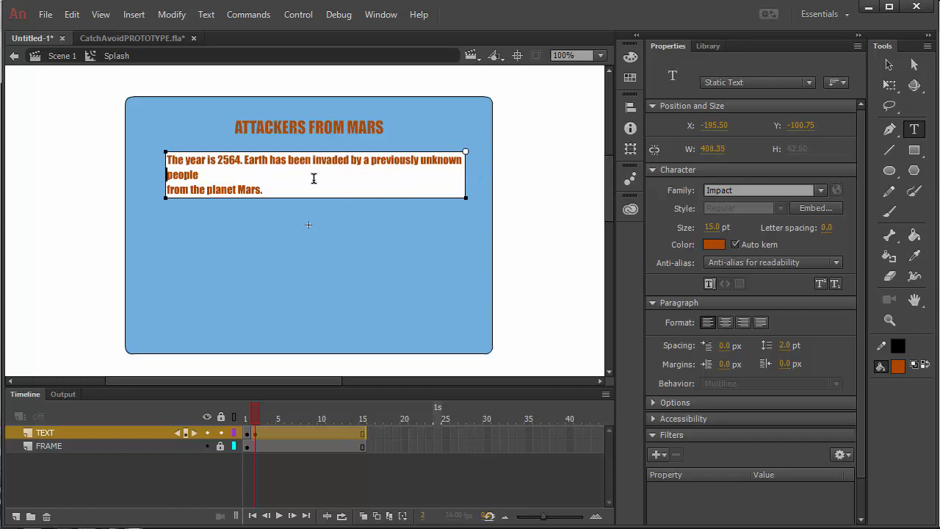
key(Delete)
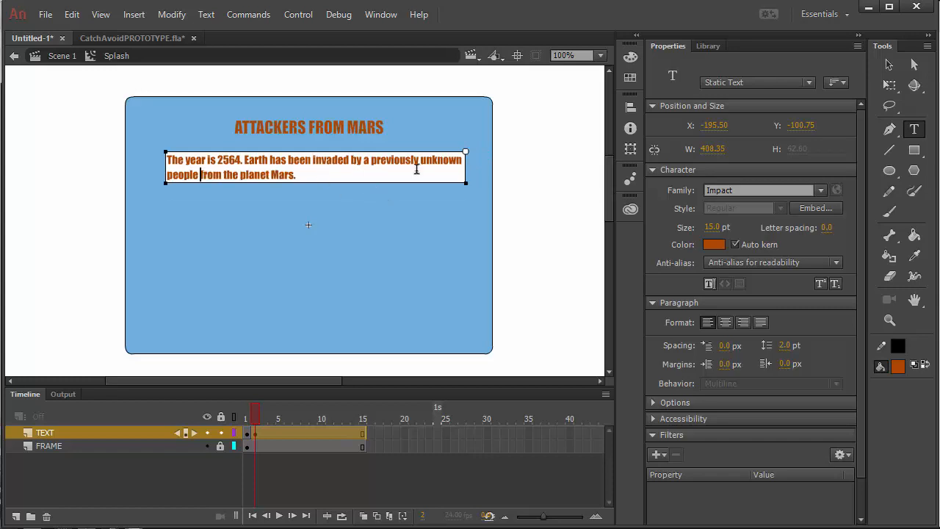
click(888, 65)
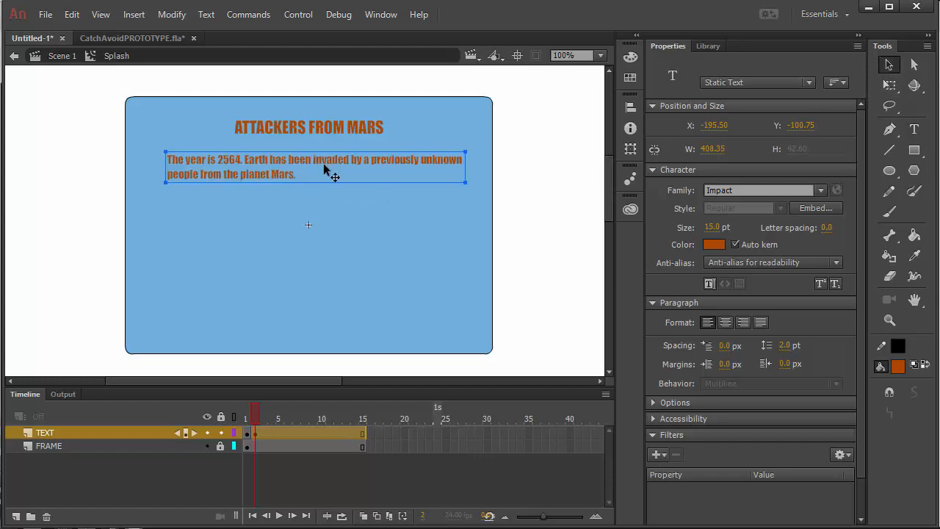
drag(281, 163, 275, 162)
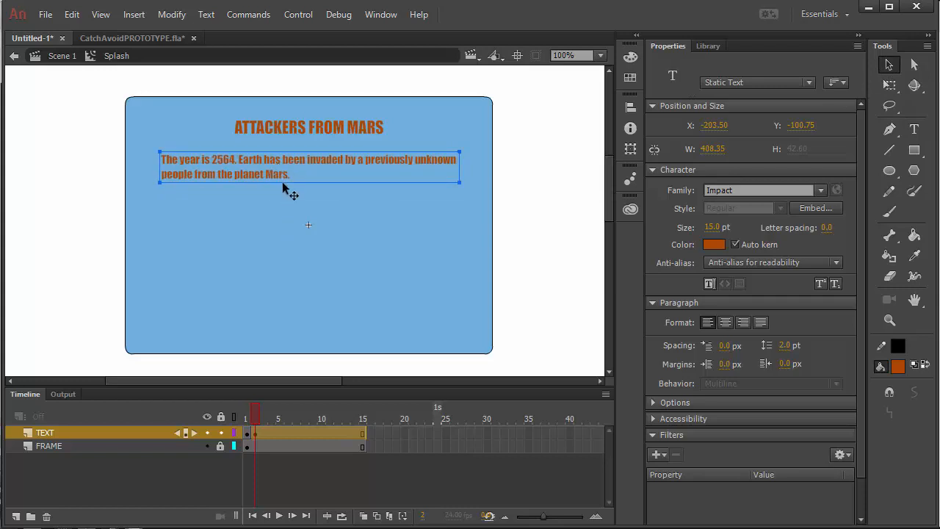
Insert a keyframe at frame 3 of the TEXT layer
click(261, 434)
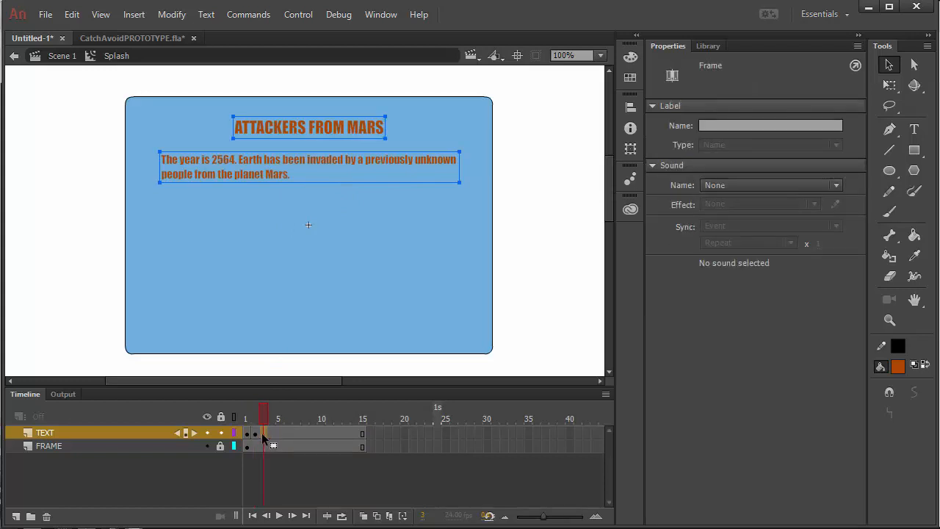
right_click(261, 432)
click(345, 130)
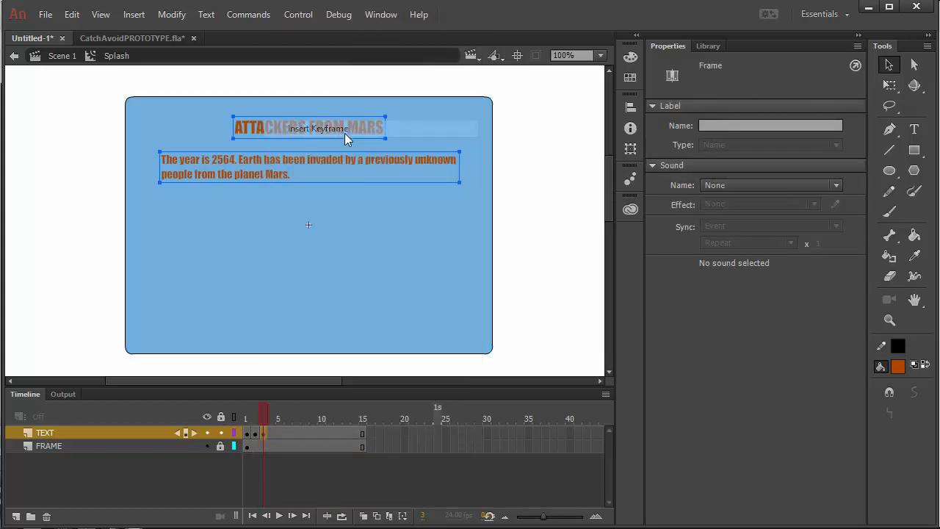
Replace the title text on frame 3 with "Directions"
double_click(283, 127)
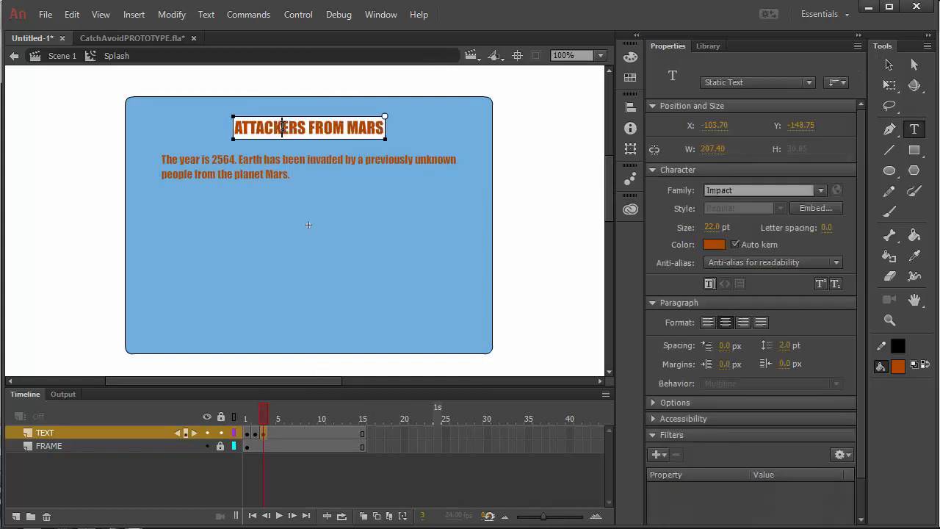
key(ctrl+a)
text(di)
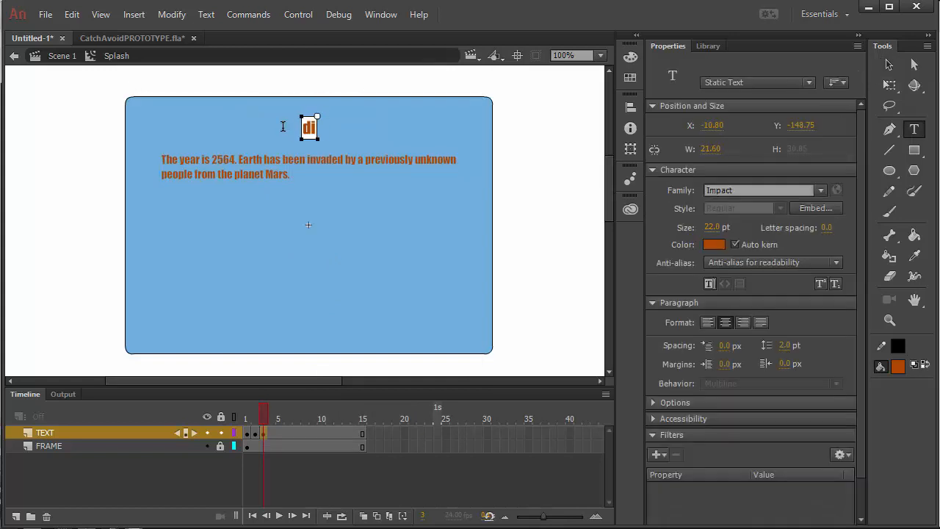
text(rections)
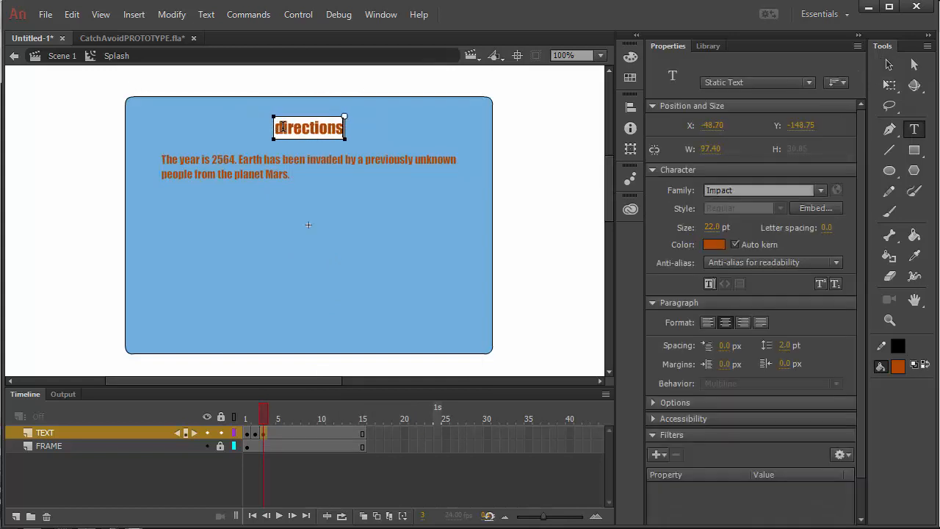
click(282, 126)
key(BackSpace)
text(D)
Replace the story text on frame 3 with "Use arrow keys to move"
click(245, 168)
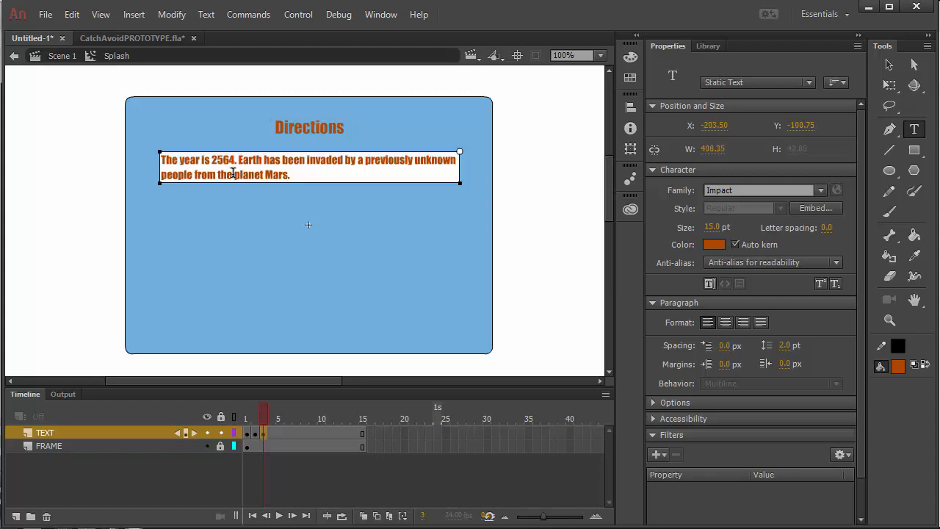
key(ctrl+a)
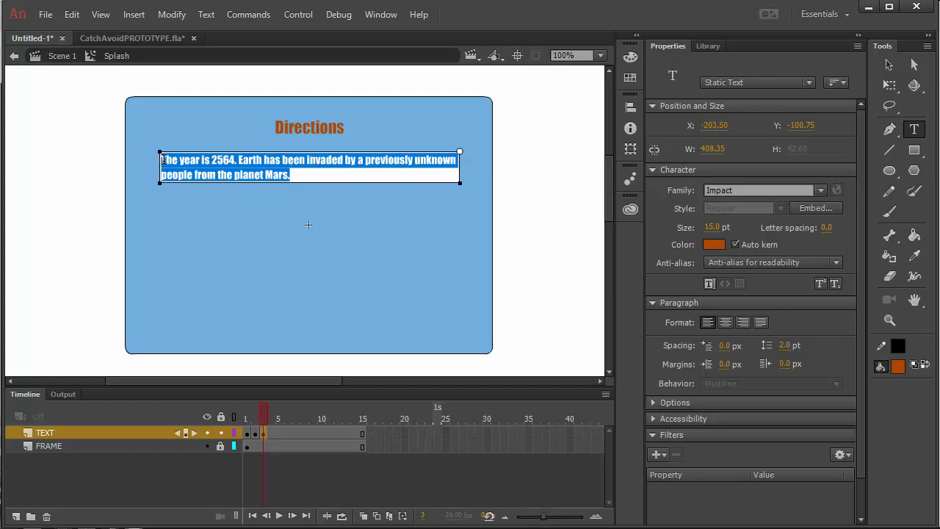
text(Late)
key(BackSpace)
key(BackSpace)
key(BackSpace)
key(BackSpace)
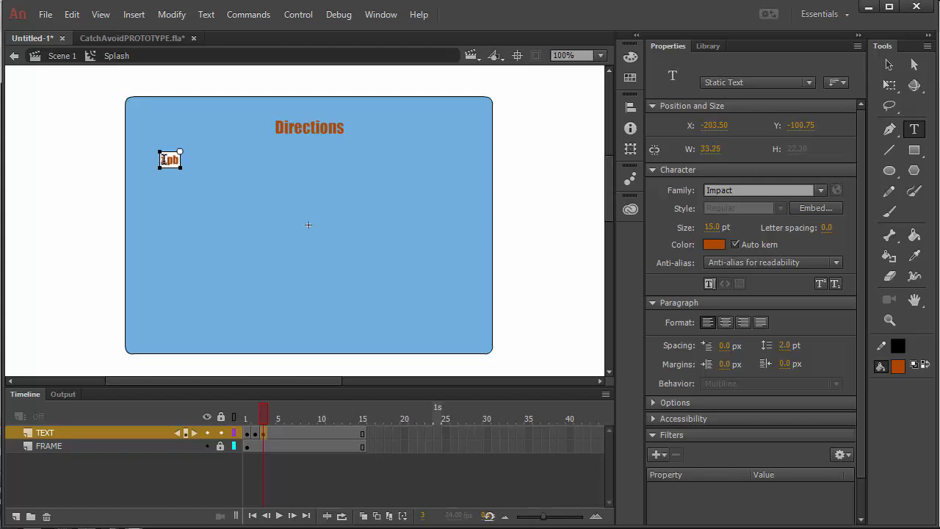
text(Use arrow keys to move)
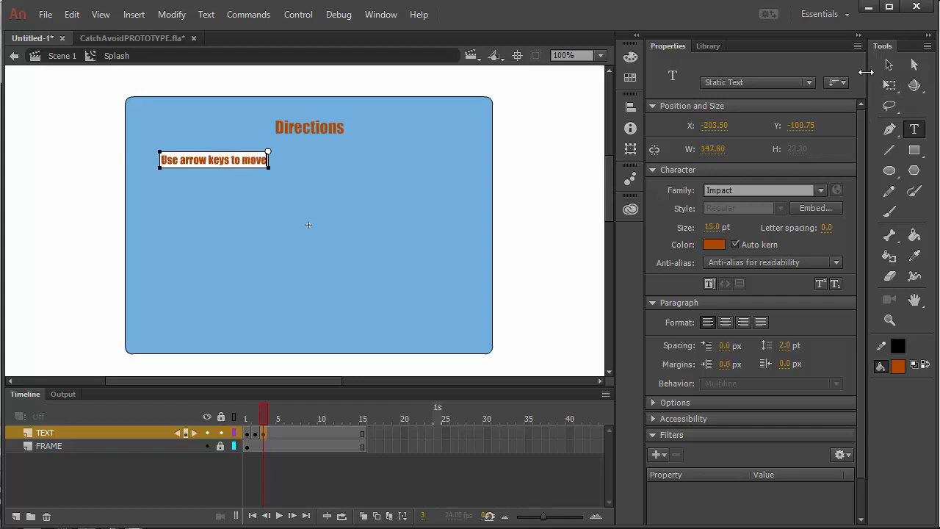
Duplicate the "Use arrow keys to move" text further down on frame 3 and change the copy to "Use space to shoot"
click(884, 65)
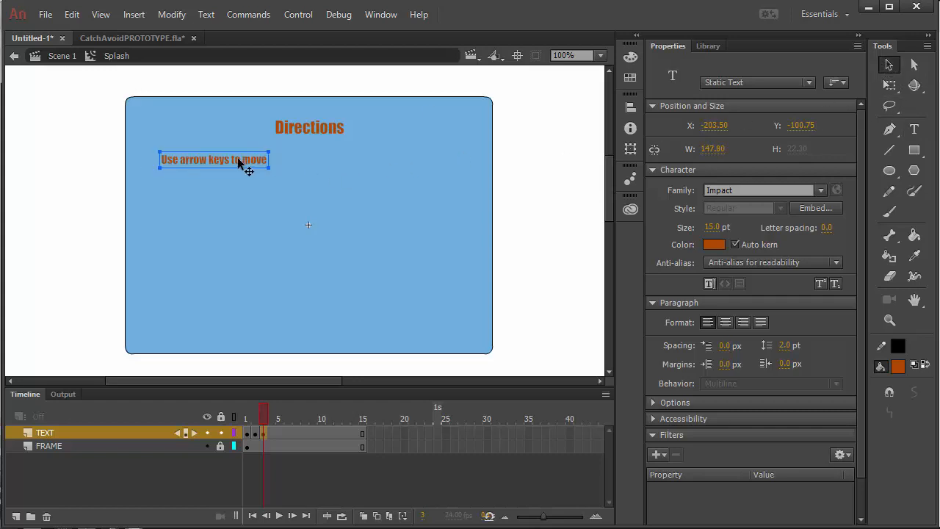
drag(237, 158, 237, 244)
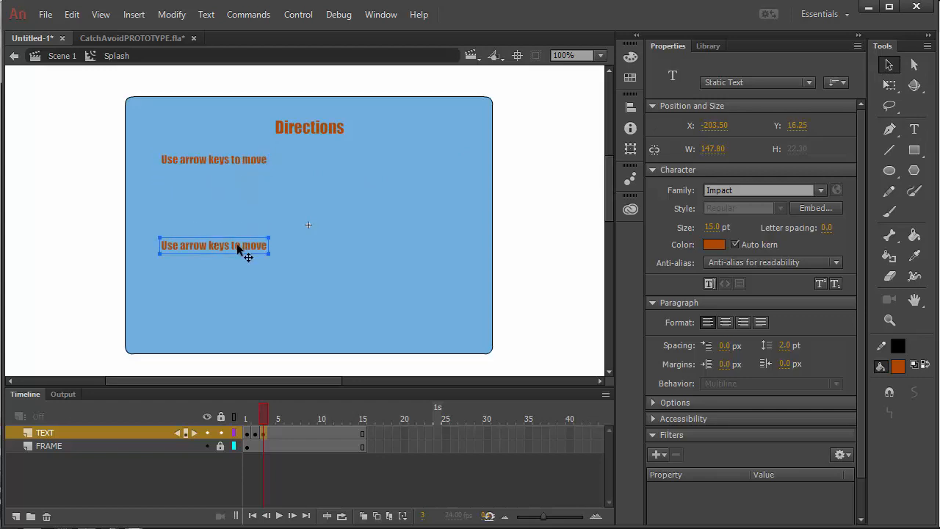
double_click(236, 243)
key(ctrl+a)
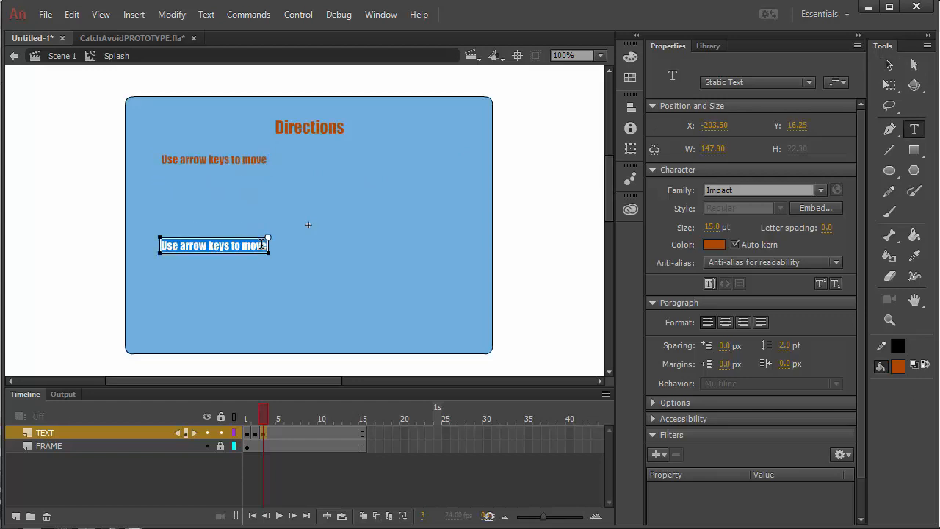
key(BackSpace)
text(Use Slace)
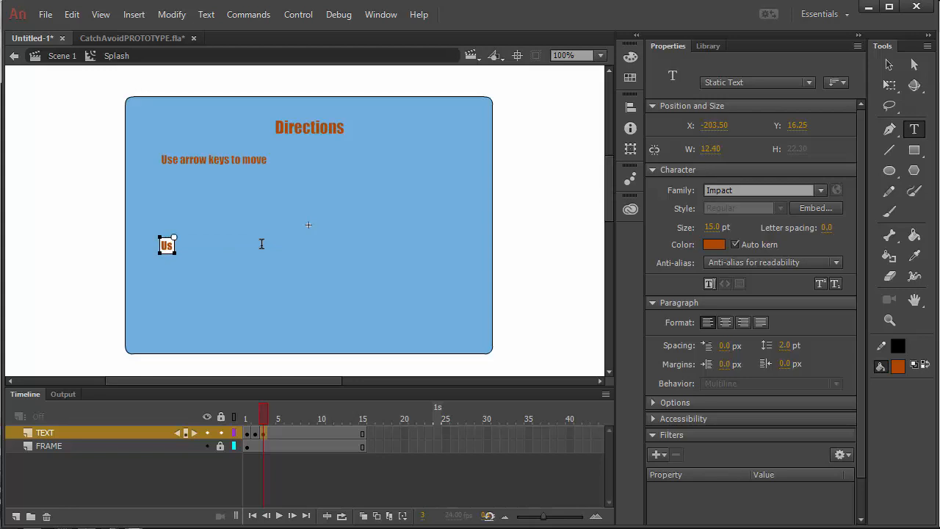
key(BackSpace)
key(BackSpace)
key(BackSpace)
key(BackSpace)
key(BackSpace)
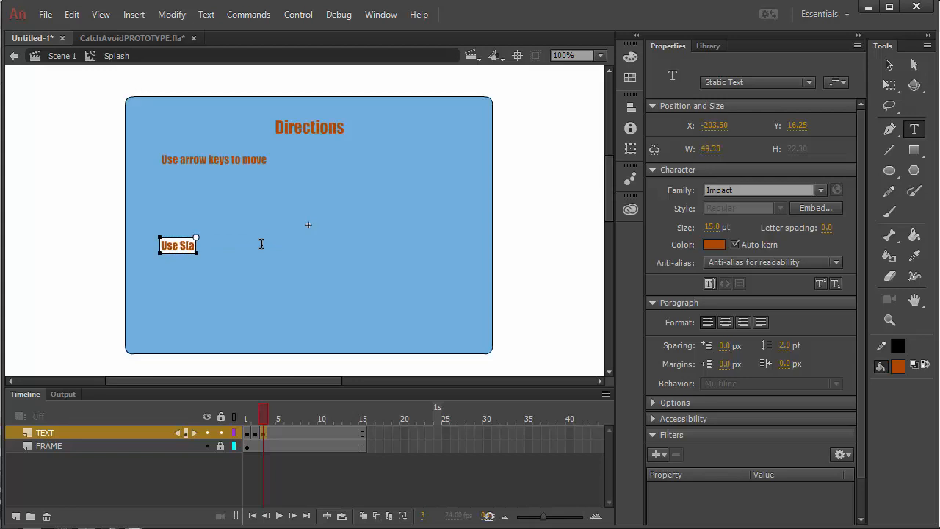
text(space to shoot)
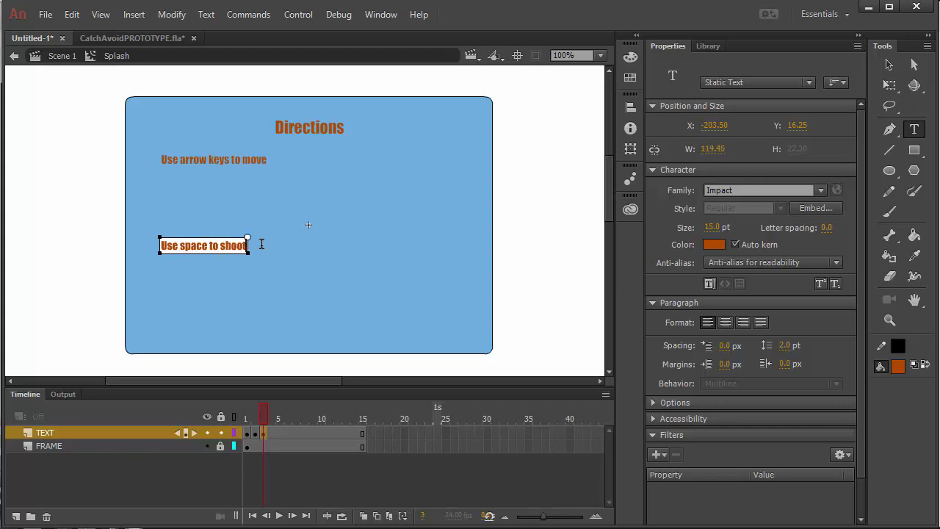
click(891, 65)
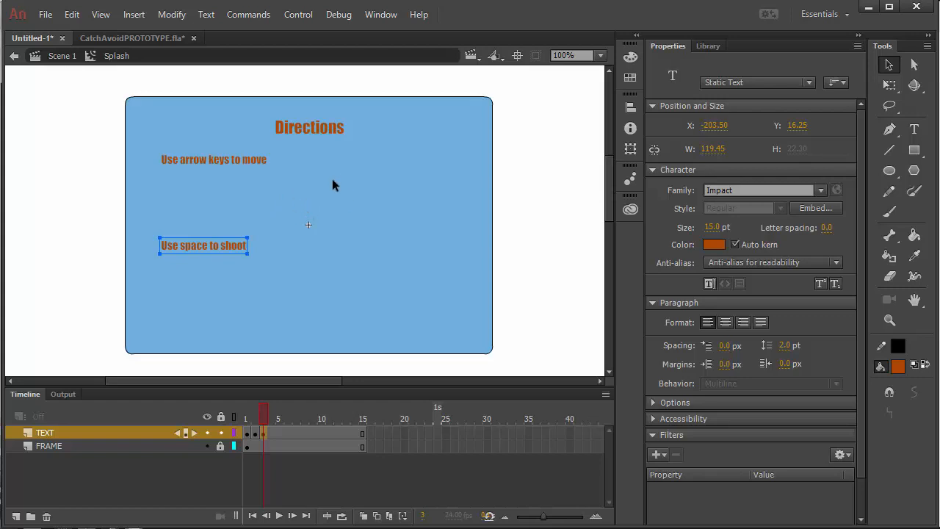
Insert a blank keyframe at frame 4 of the TEXT layer
click(271, 435)
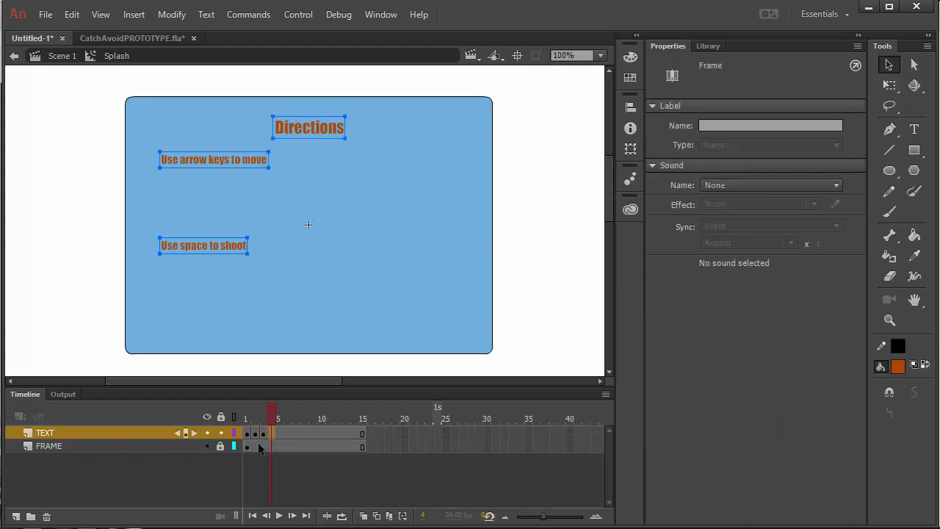
right_click(273, 432)
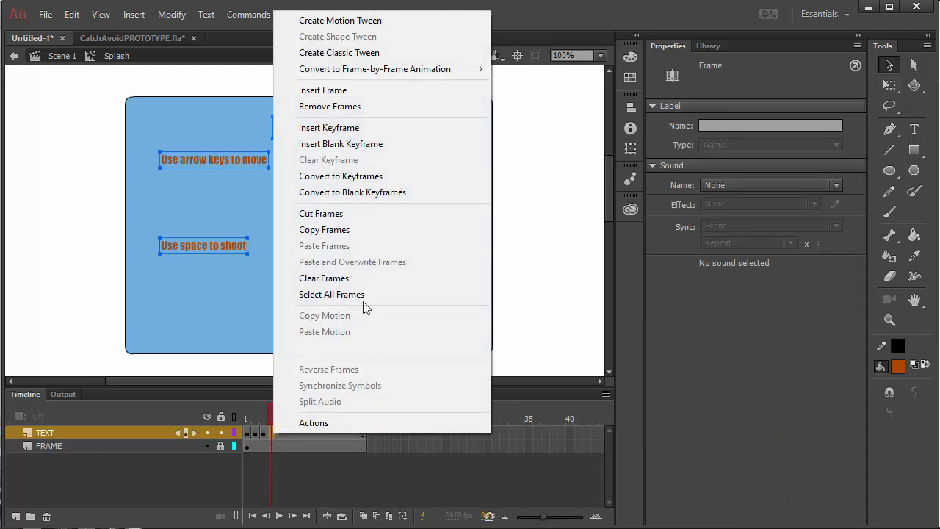
click(359, 146)
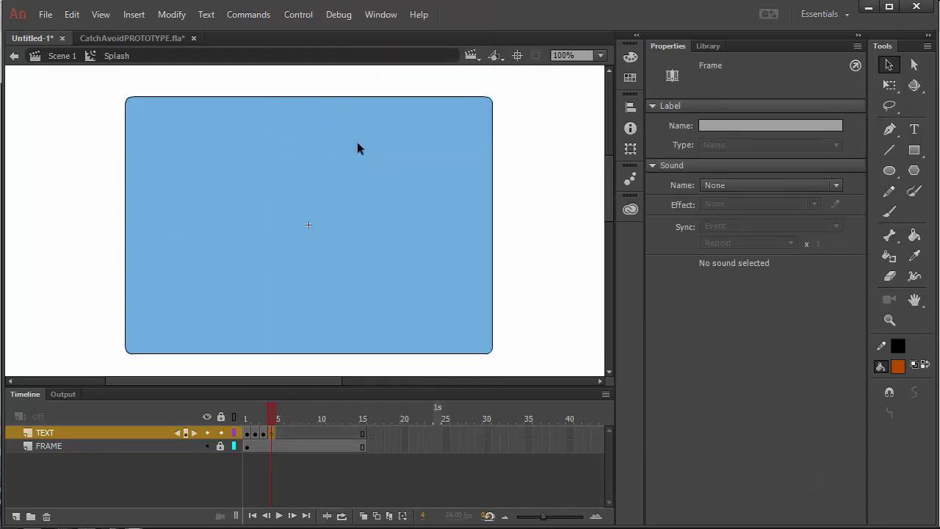
Add the static text "LEVEL" on frame 4 and set its font size to 86 pt
click(914, 129)
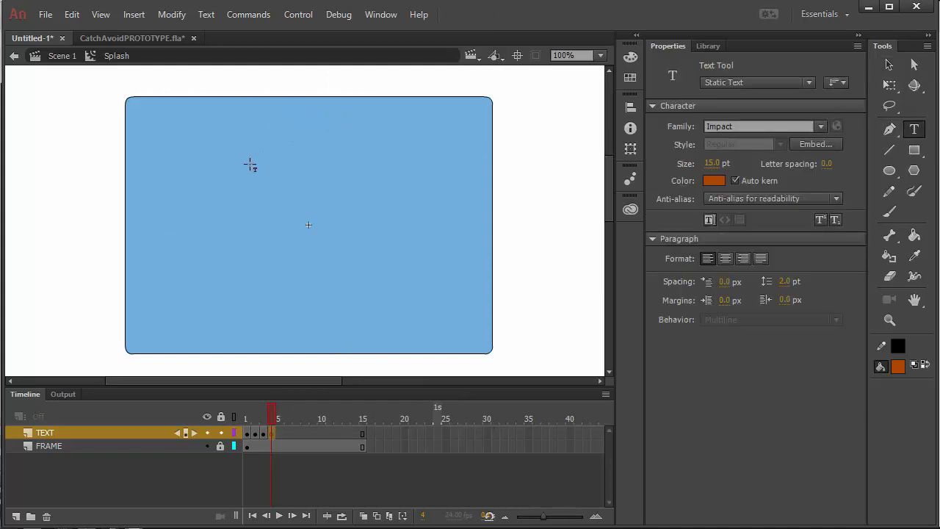
click(212, 173)
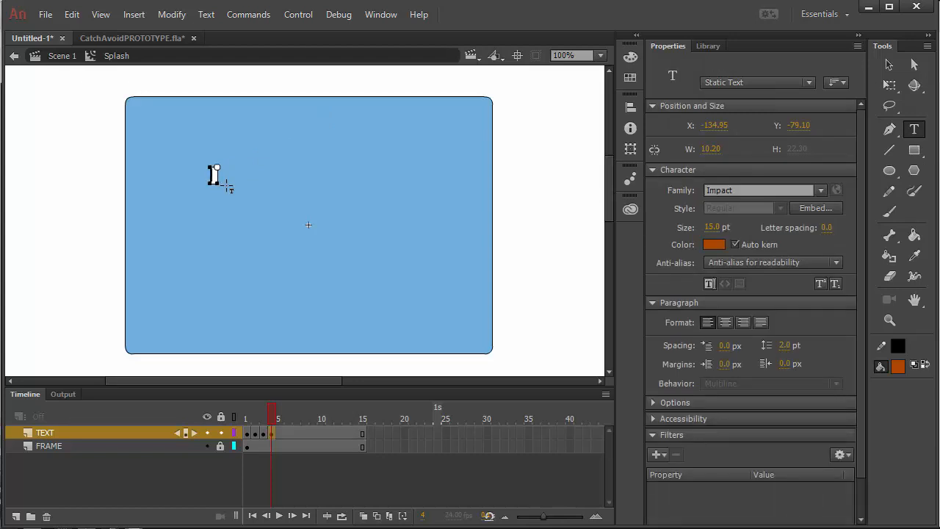
text(LEVEL)
key(ctrl+a)
drag(716, 228, 766, 225)
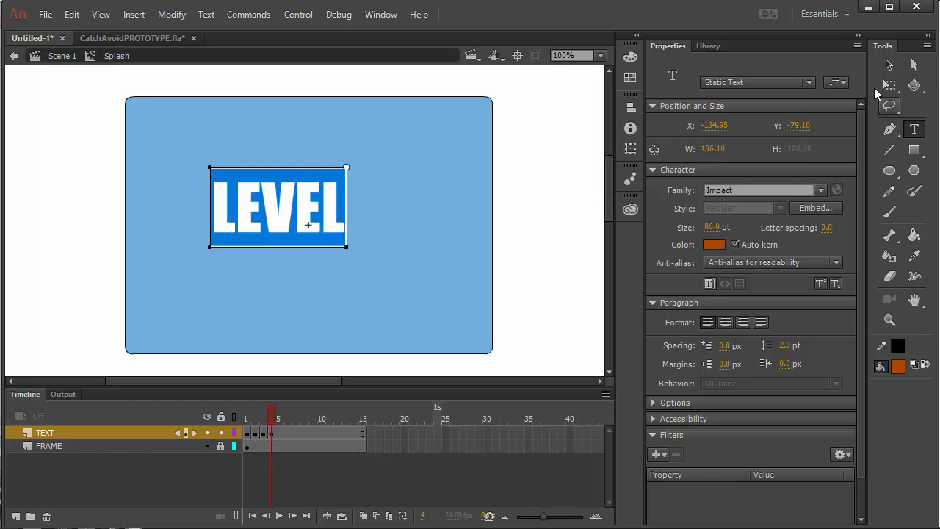
Move the "LEVEL" text to the upper part of the blue frame and centre it horizontally on the stage
click(887, 66)
drag(310, 204, 354, 158)
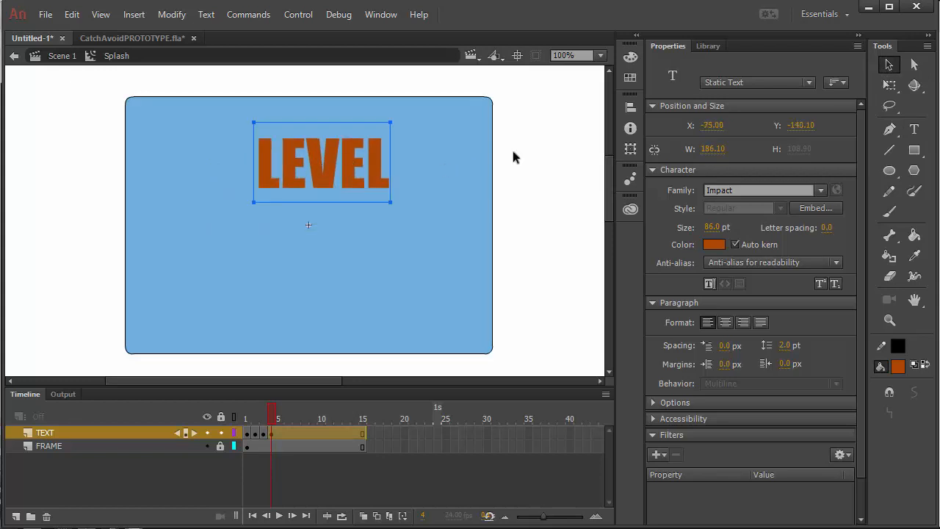
click(630, 108)
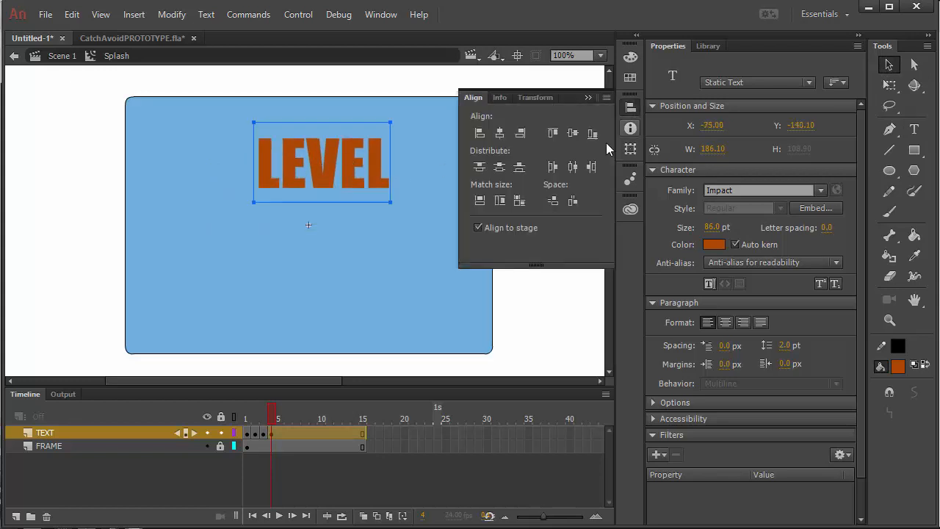
click(500, 134)
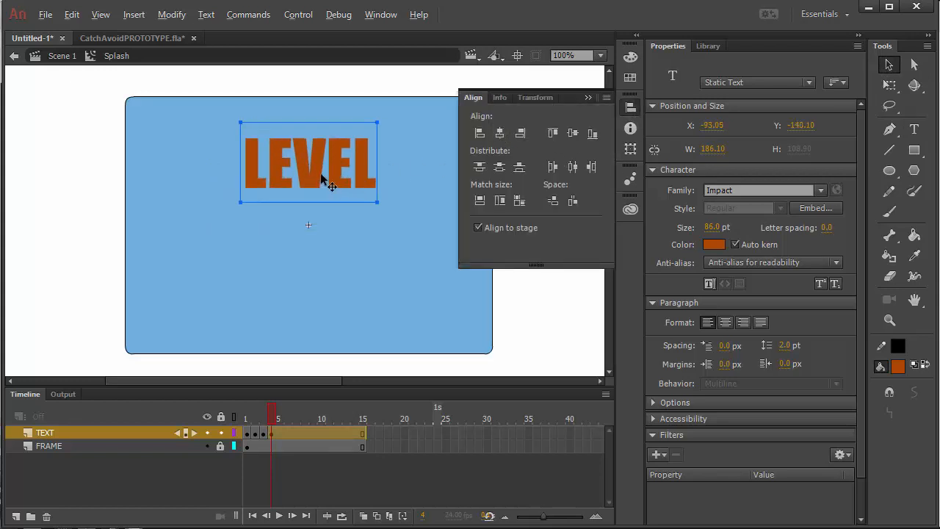
Duplicate the "LEVEL" text directly below the original and change the copy to "1"
drag(317, 187, 312, 251)
double_click(313, 256)
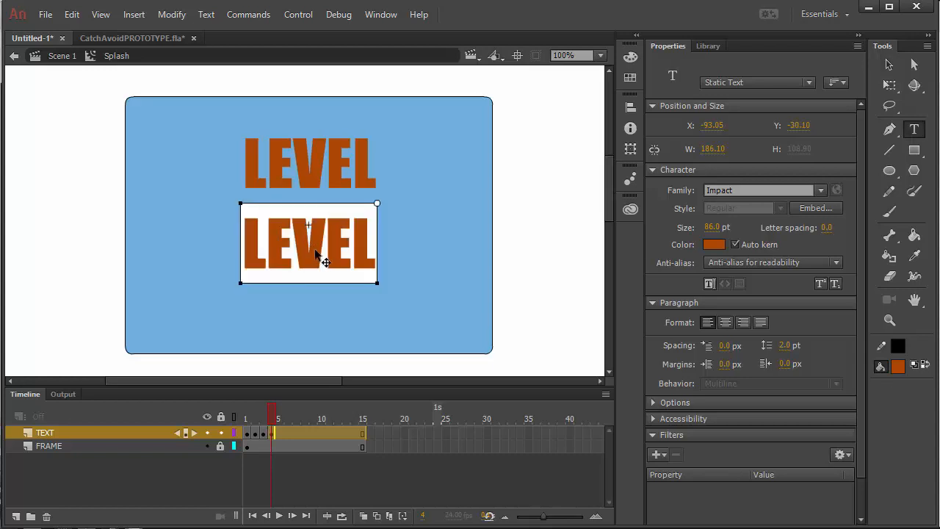
double_click(316, 248)
text(1)
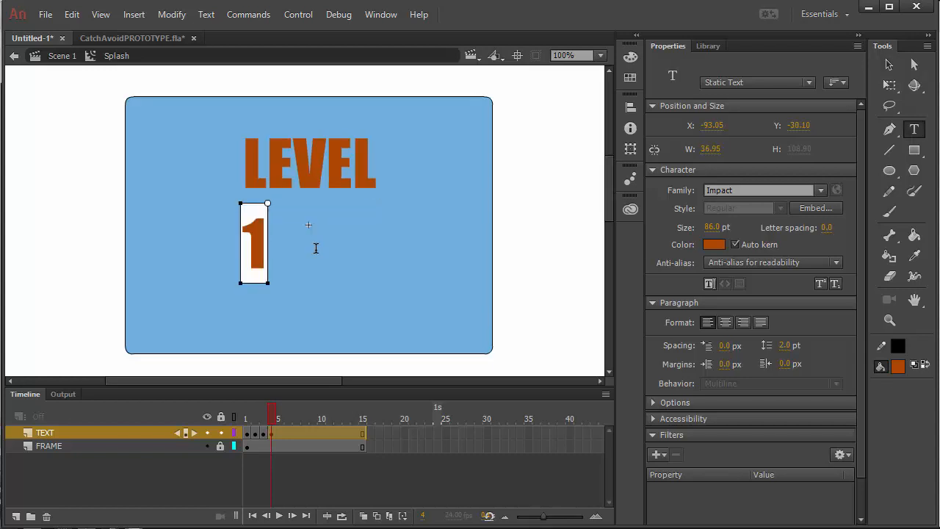
Centre the "1" text horizontally on the stage
click(887, 65)
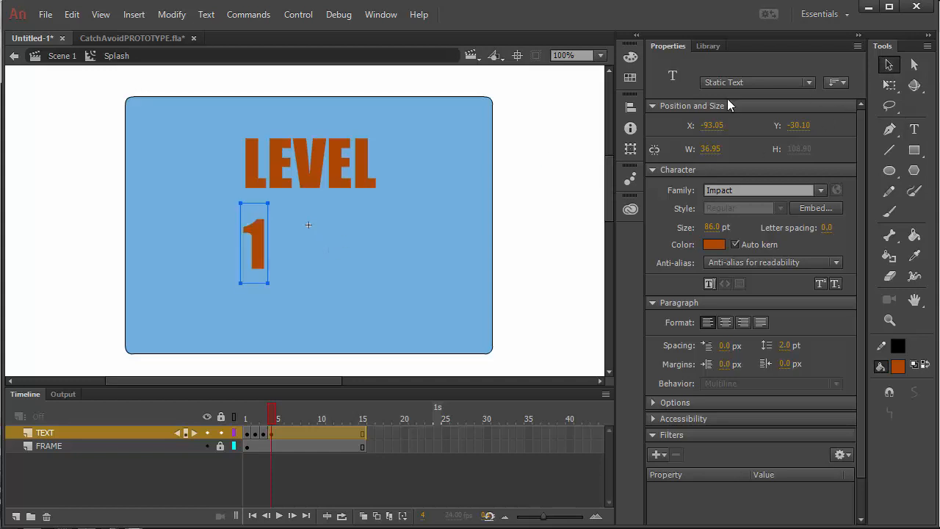
click(630, 106)
click(496, 135)
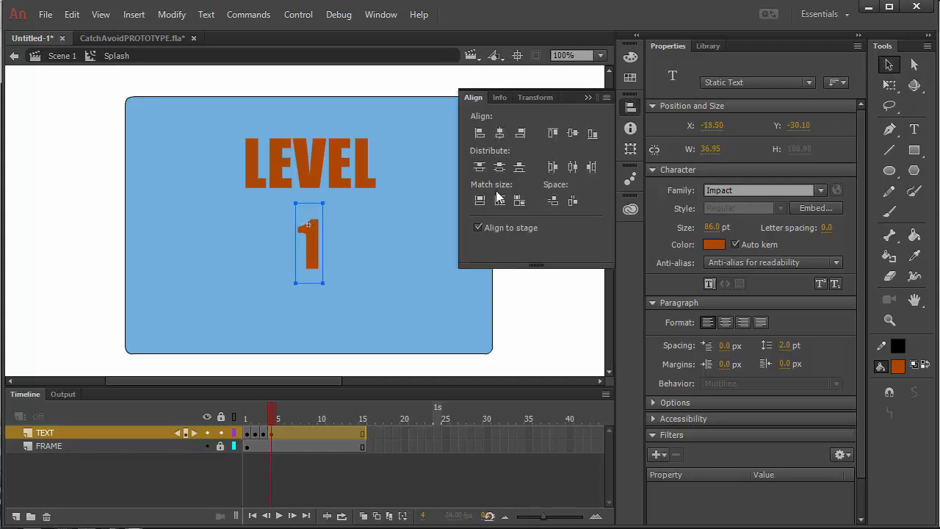
click(522, 295)
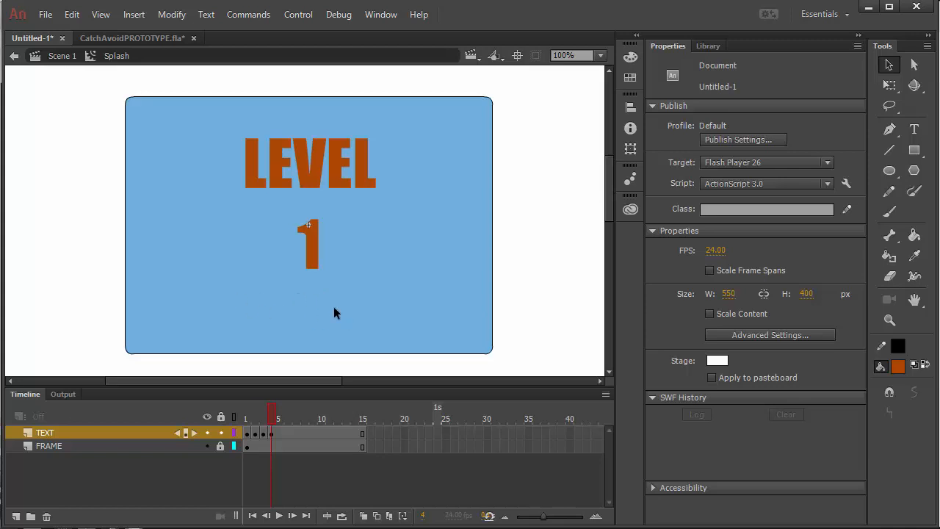
Shift the "LEVEL" and "1" texts down together to Y -114.10
drag(206, 156, 387, 266)
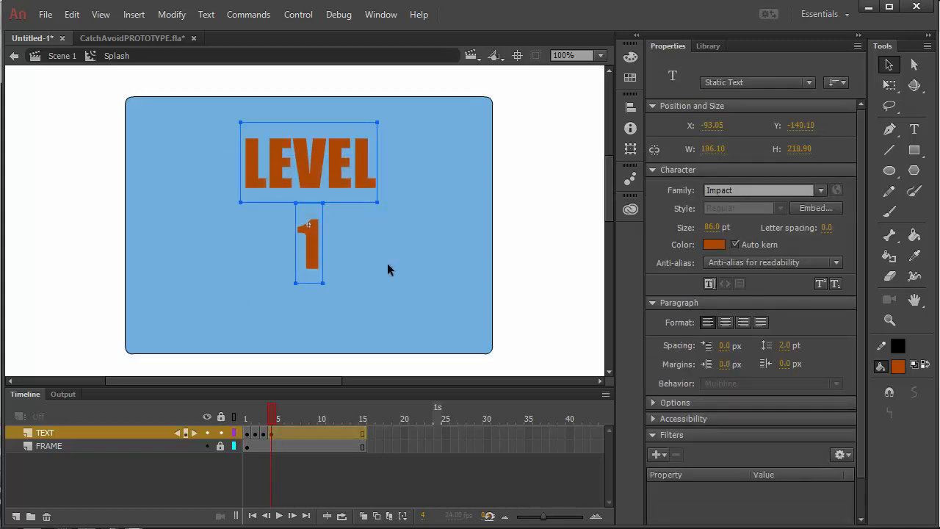
key(Down)
key(Down)
key(Down)
key(Down)
key(Down)
key(Down)
key(Down)
key(Down)
key(Down)
key(Down)
key(Down)
key(Down)
key(Down)
key(Down)
key(Down)
key(Down)
key(Down)
key(Down)
key(Down)
key(Down)
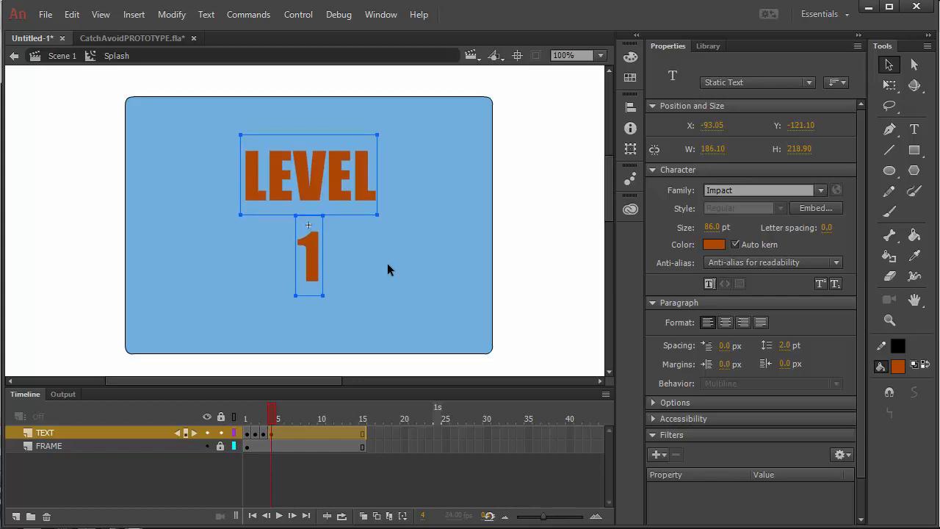
key(Up)
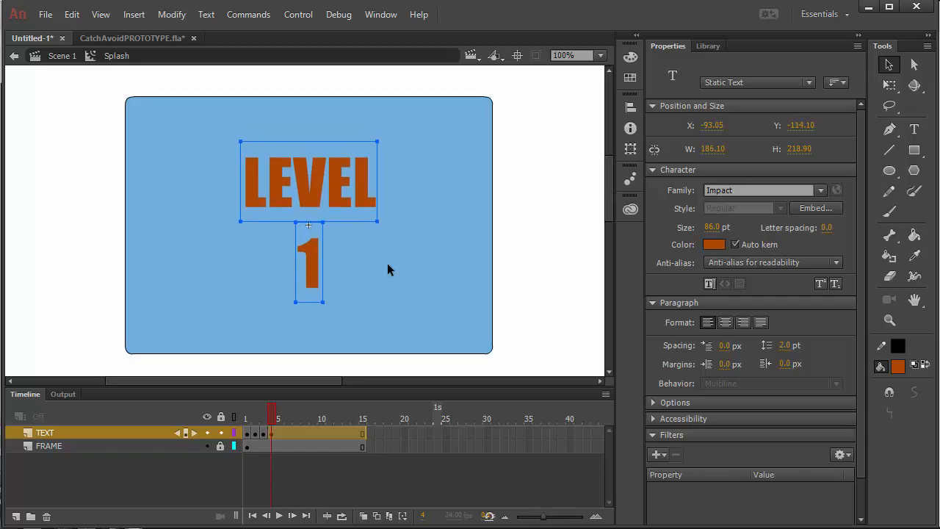
click(548, 242)
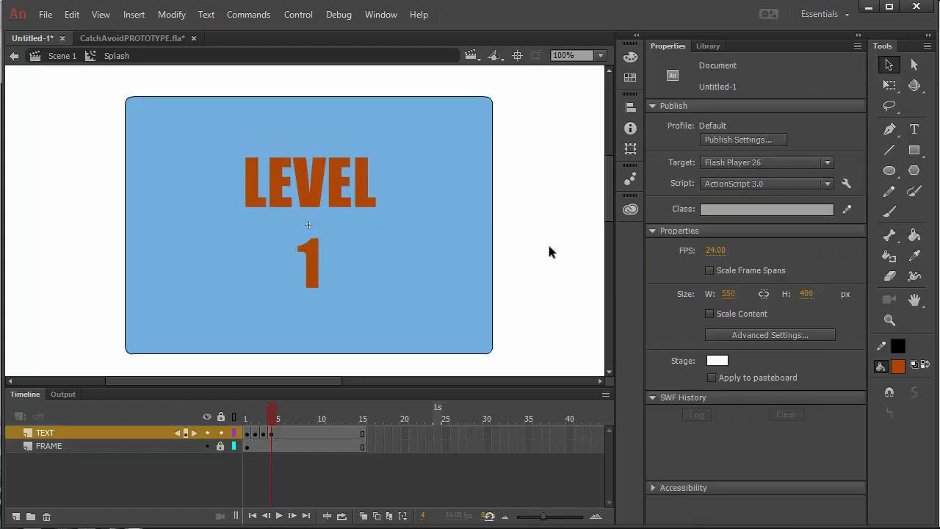
Insert a keyframe at frame 5 of the TEXT layer and change its level number to "2"
click(279, 433)
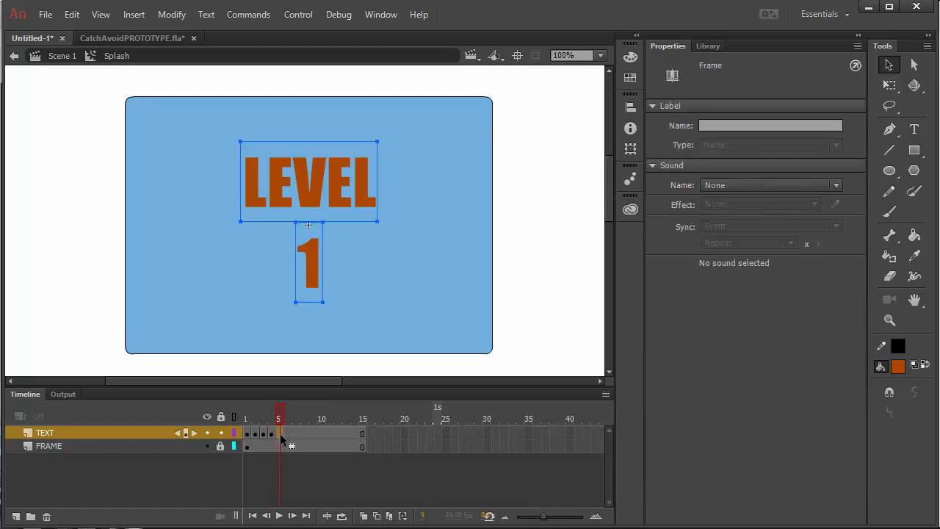
double_click(307, 266)
double_click(314, 260)
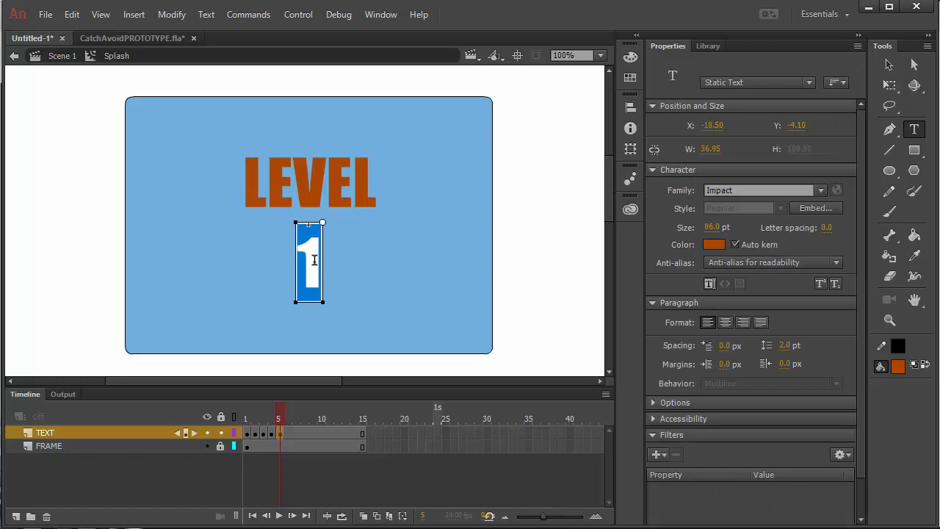
text(2)
Try to change the level number to "3" on frame 6 of the TEXT layer
click(288, 434)
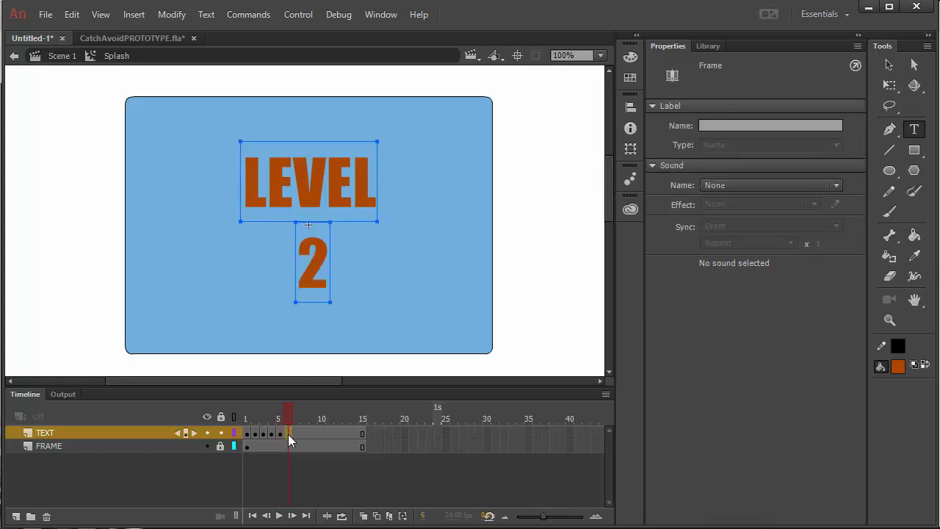
double_click(309, 267)
drag(304, 267, 335, 273)
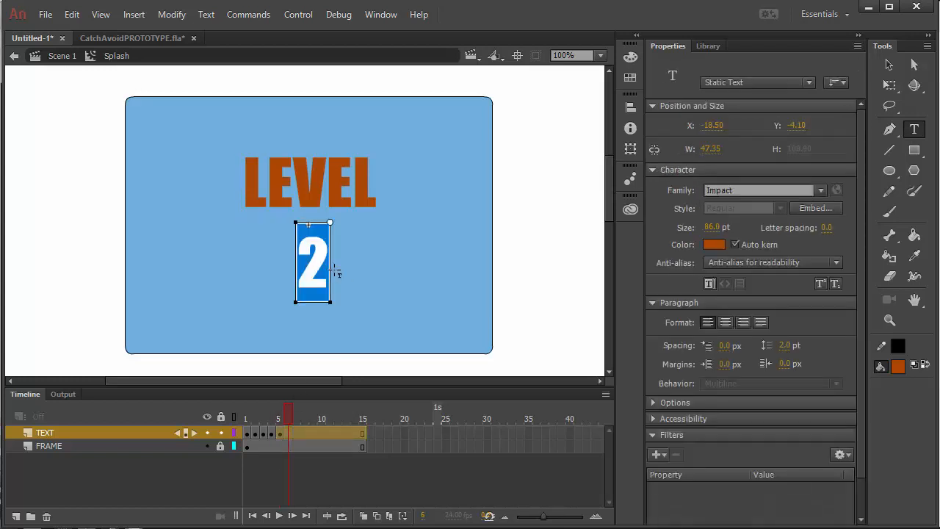
text(4)
key(BackSpace)
text(3)
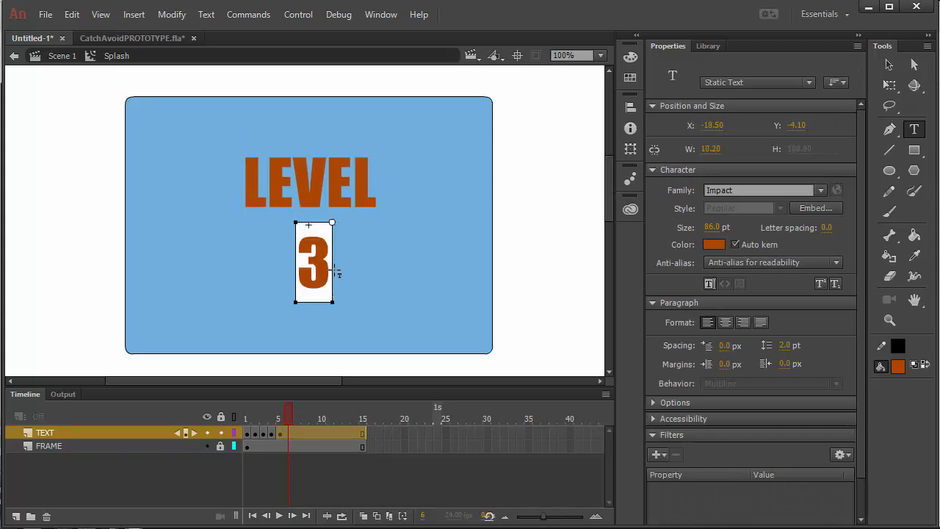
Set the level number on the frame 5 keyframe back to "2"
mouse_move(287, 418)
mouse_down()
mouse_move(266, 421)
mouse_move(279, 420)
mouse_up()
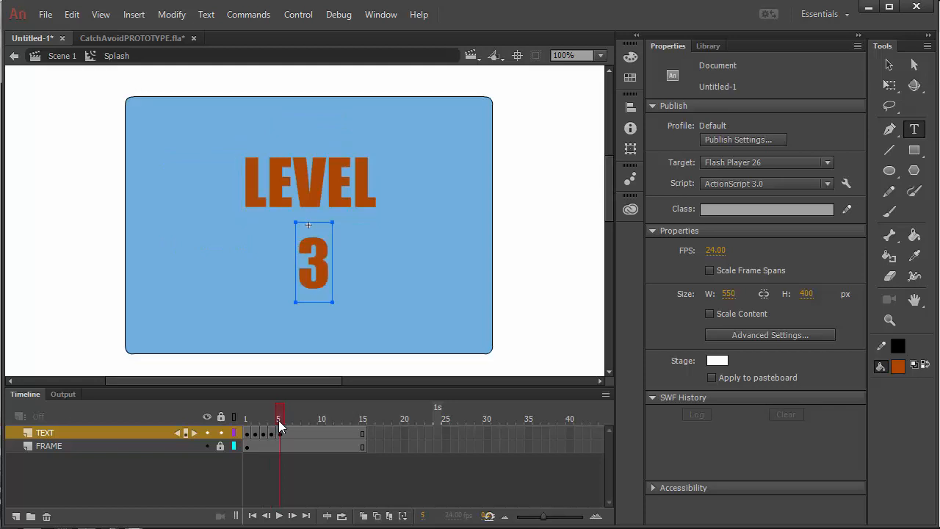
double_click(304, 265)
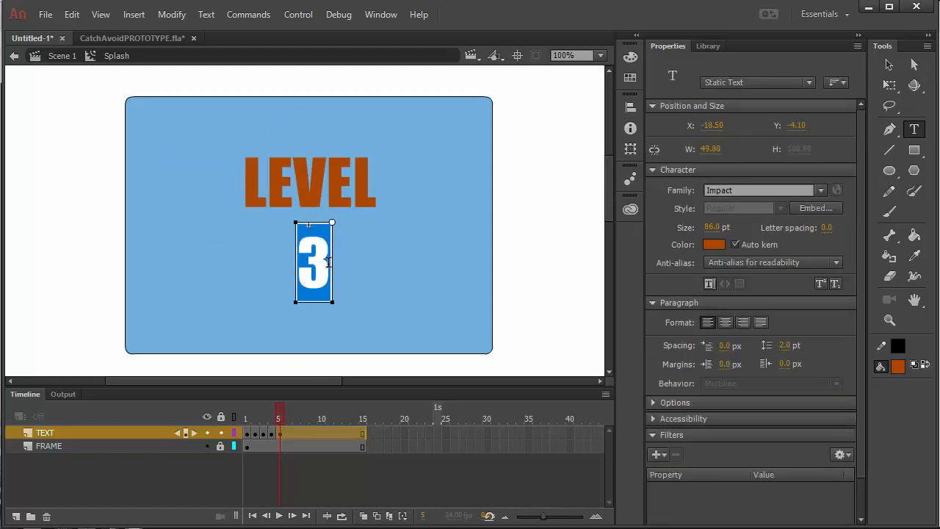
text(2)
click(283, 432)
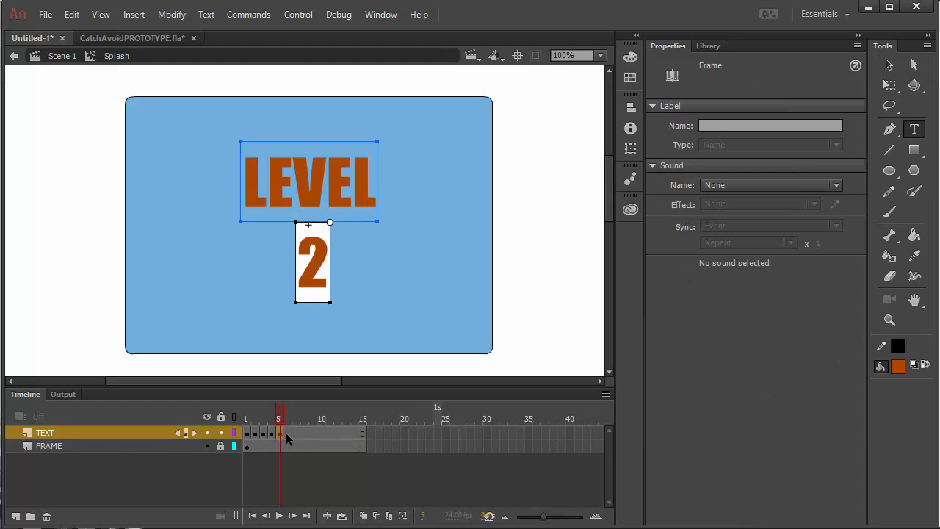
Insert a keyframe at frame 6 of the TEXT layer and change its level number to "3"
click(286, 433)
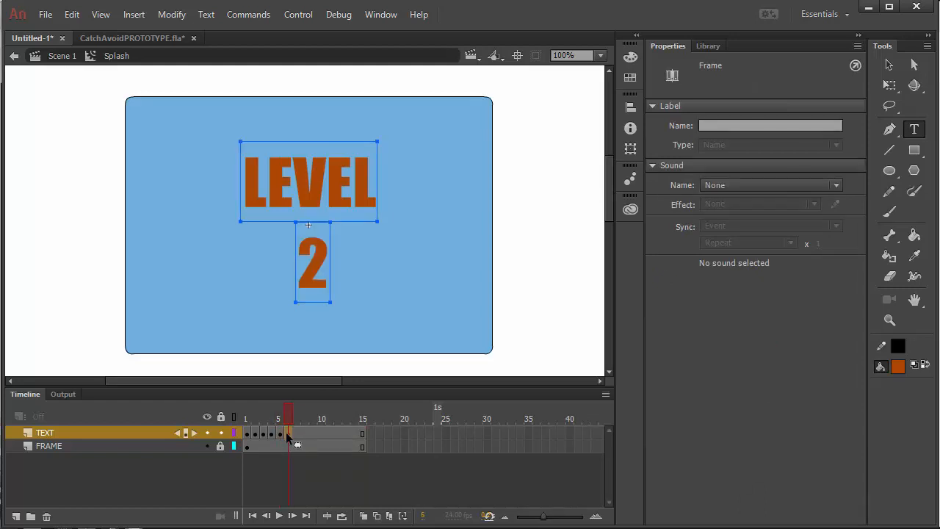
double_click(320, 266)
text(3)
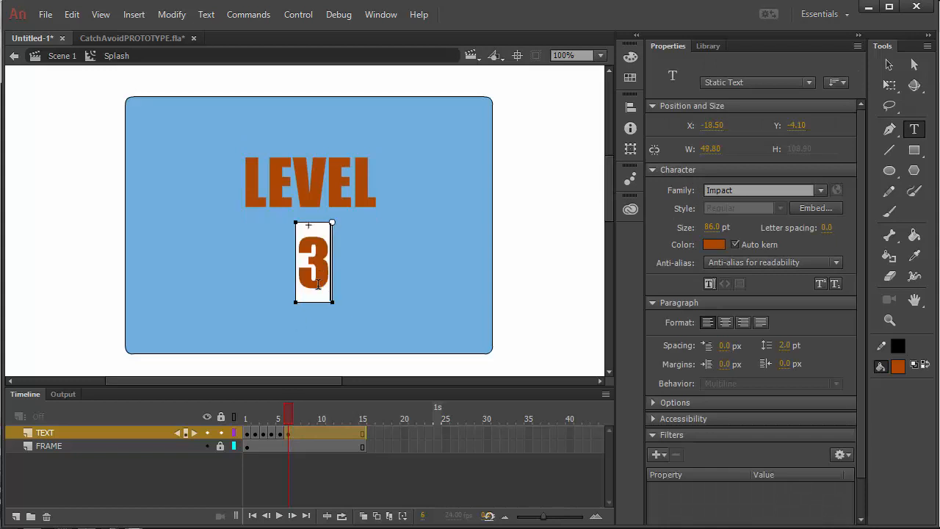
Insert a keyframe at frame 7 of the TEXT layer and change its level number to "4"
click(286, 416)
mouse_move(285, 413)
mouse_down()
mouse_move(276, 413)
mouse_move(293, 415)
mouse_up()
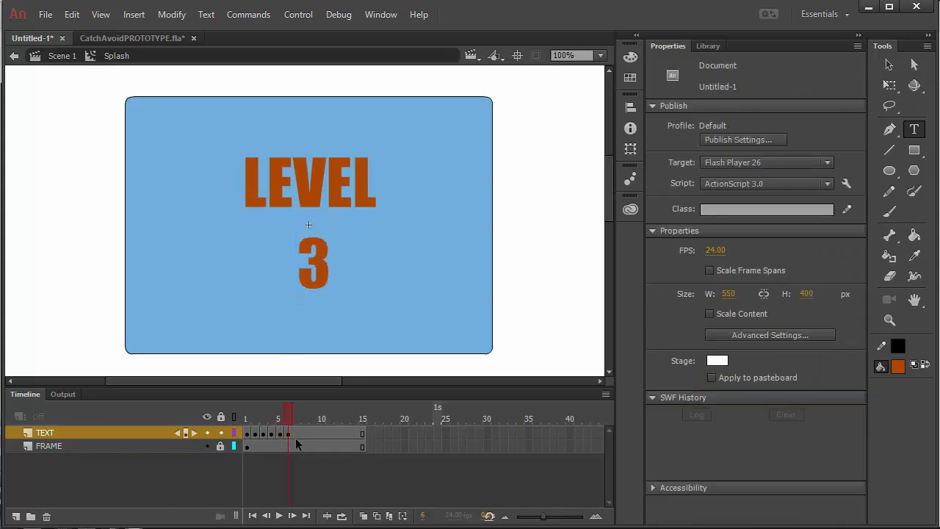
click(296, 436)
right_click(296, 437)
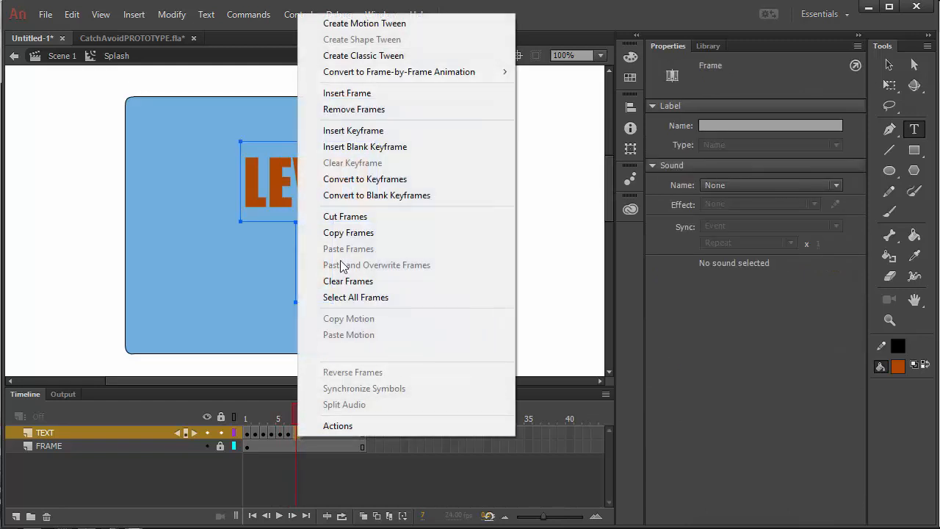
click(346, 132)
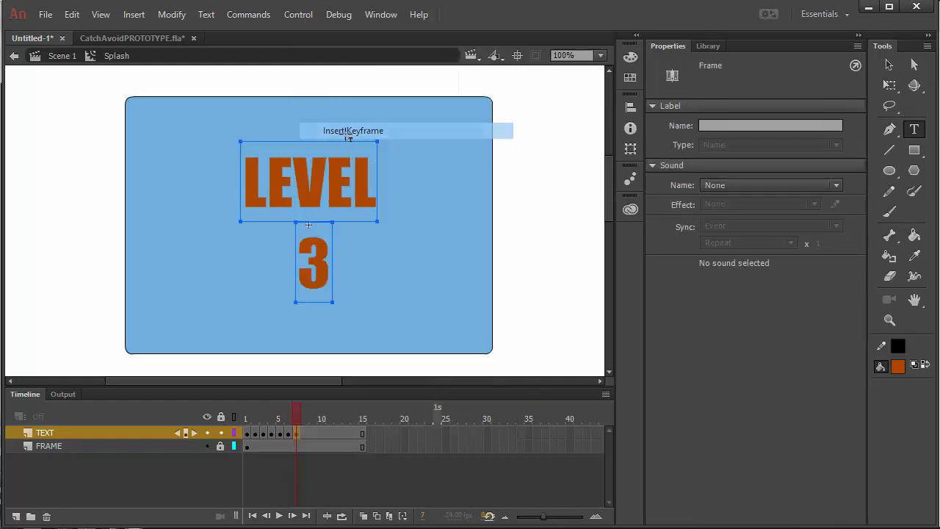
double_click(313, 262)
text(4)
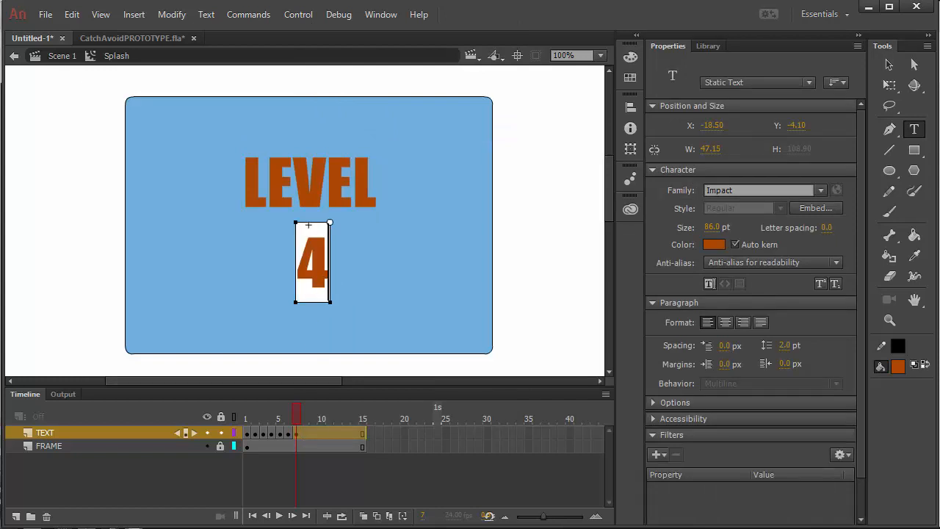
Insert a keyframe at frame 8 of the TEXT layer and change its level number to "5"
right_click(303, 432)
click(304, 432)
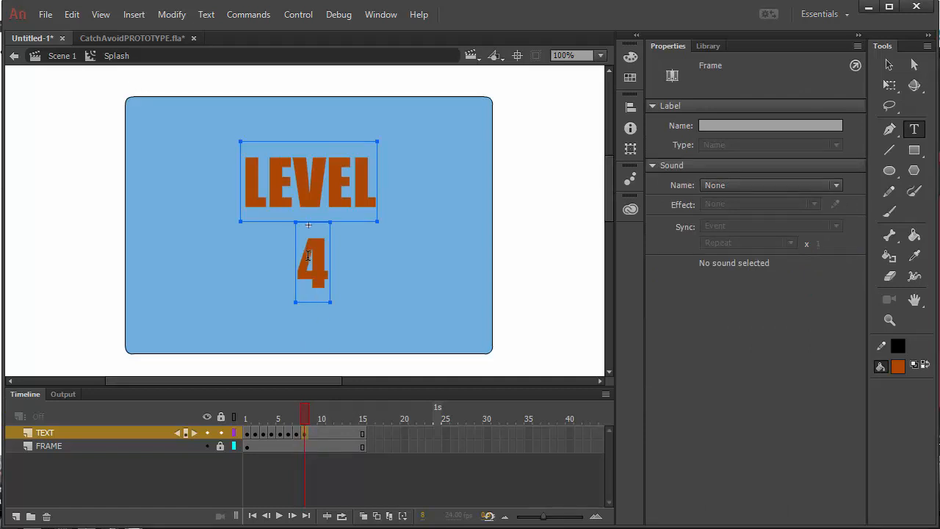
double_click(310, 257)
text(5)
Insert a keyframe at frame 9 of the TEXT layer and change its level number to "6"
mouse_move(300, 414)
mouse_down()
mouse_move(279, 414)
mouse_move(309, 408)
mouse_up()
right_click(314, 433)
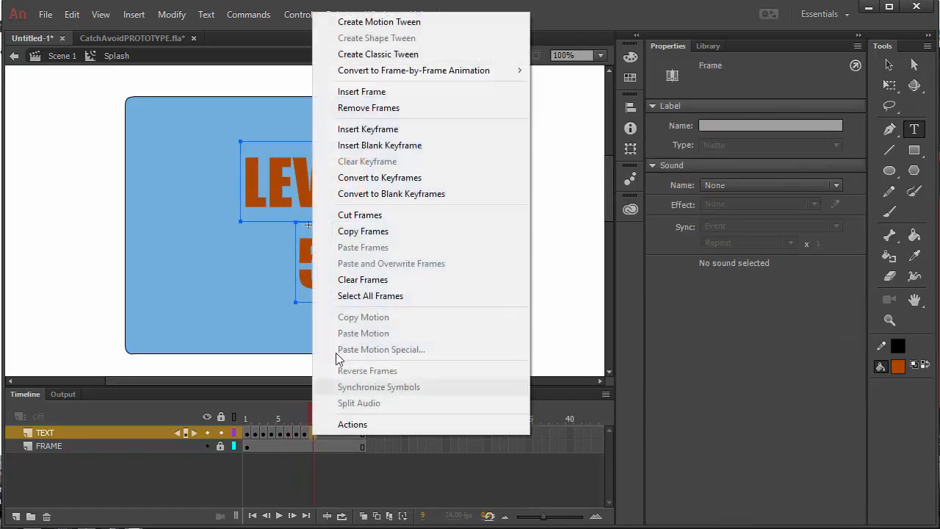
click(368, 126)
double_click(320, 262)
text(6)
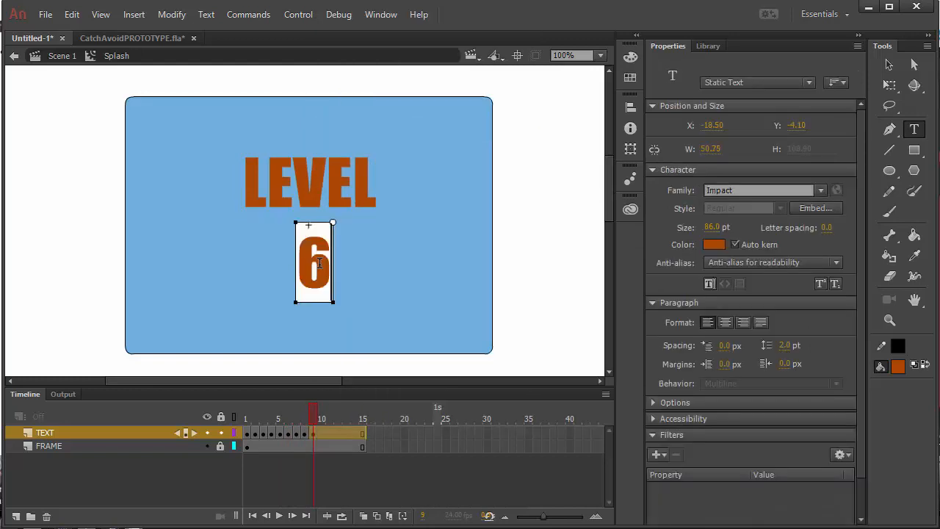
Insert a keyframe at frame 10 of the TEXT layer and change its level number to "7"
right_click(319, 434)
click(371, 135)
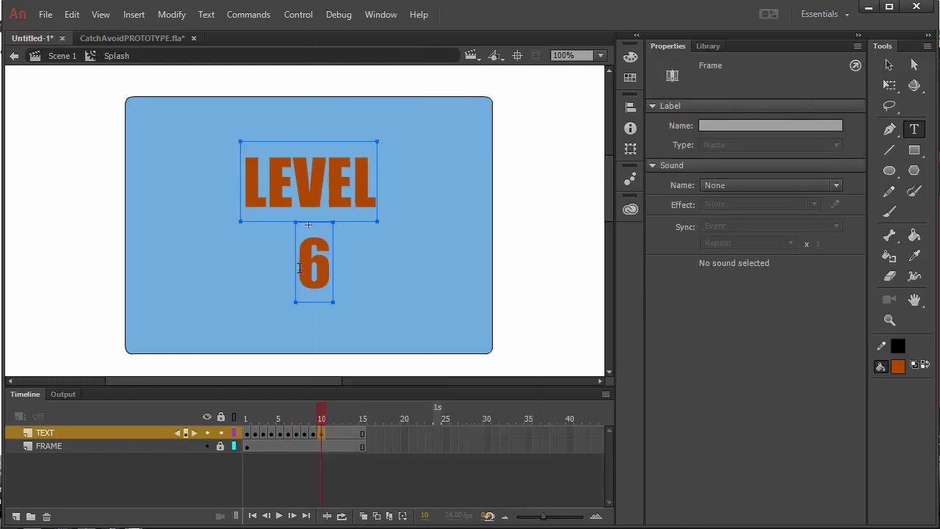
double_click(309, 262)
text(7)
Insert a keyframe at frame 11 of the TEXT layer and change its level number to "8"
click(325, 433)
right_click(325, 433)
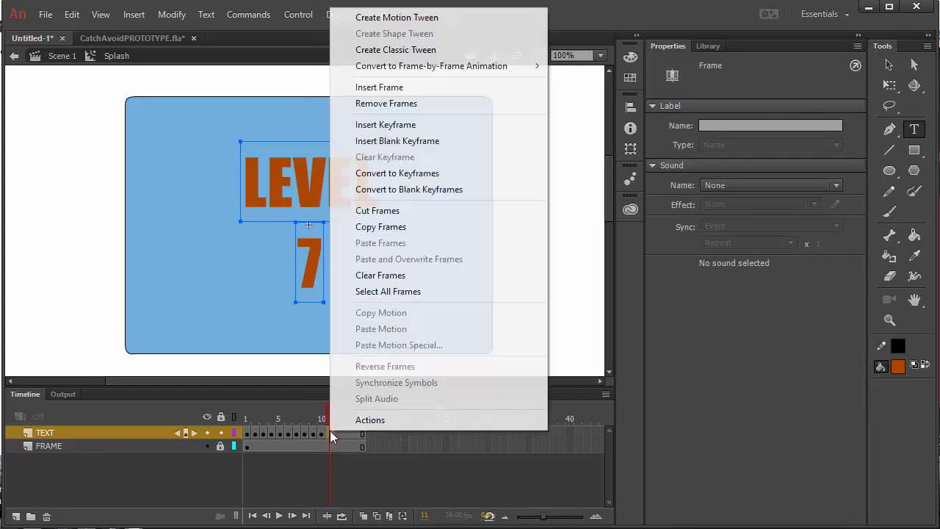
click(368, 122)
double_click(309, 263)
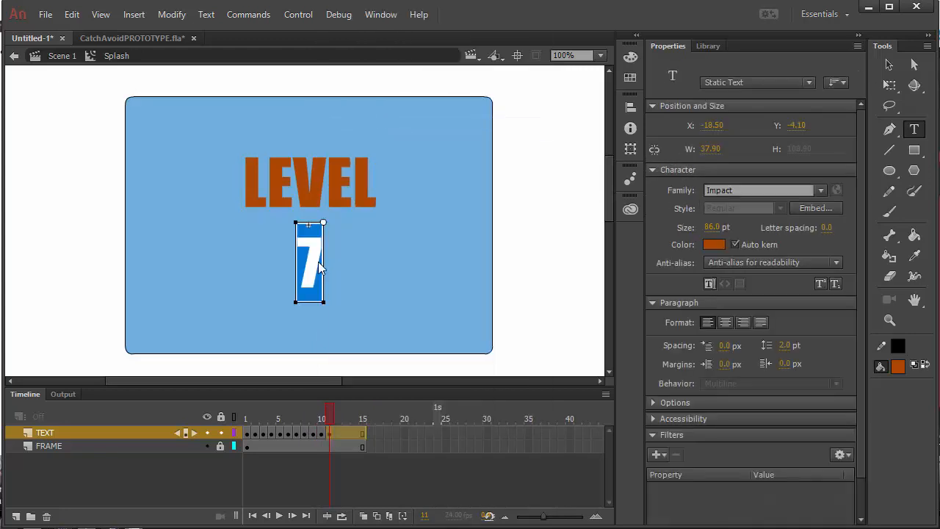
text(8)
Insert a keyframe at frame 12 of the TEXT layer and change its level number to "9"
click(336, 433)
right_click(336, 433)
click(390, 127)
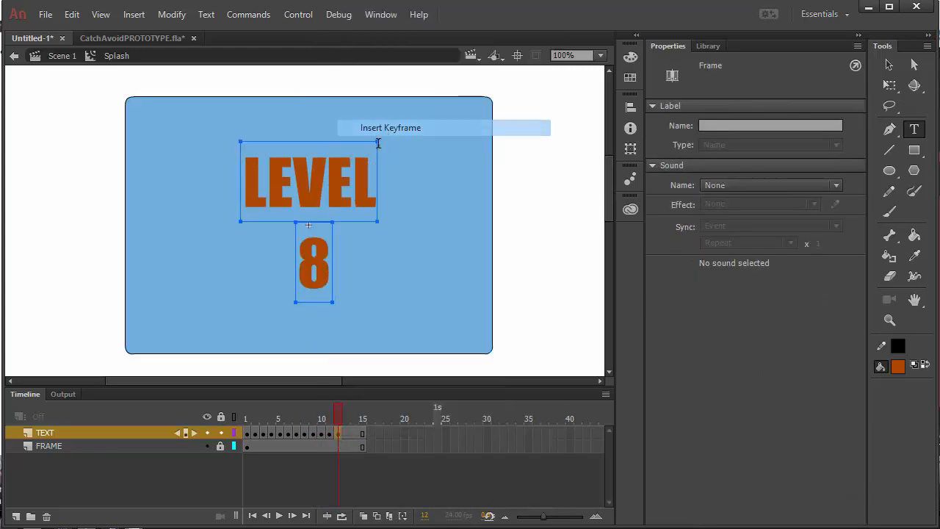
double_click(310, 261)
text(9)
Insert a keyframe at frame 13 of the TEXT layer and change its level number to "10"
click(346, 433)
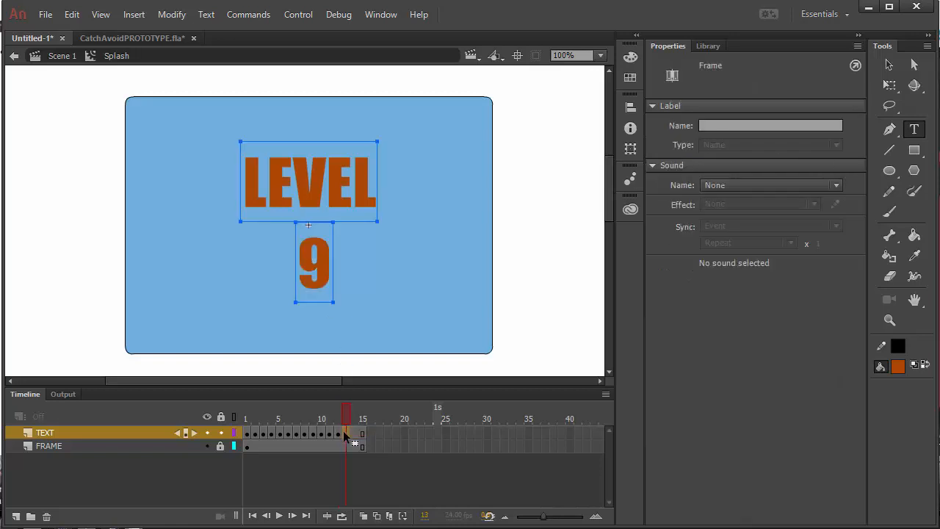
right_click(347, 432)
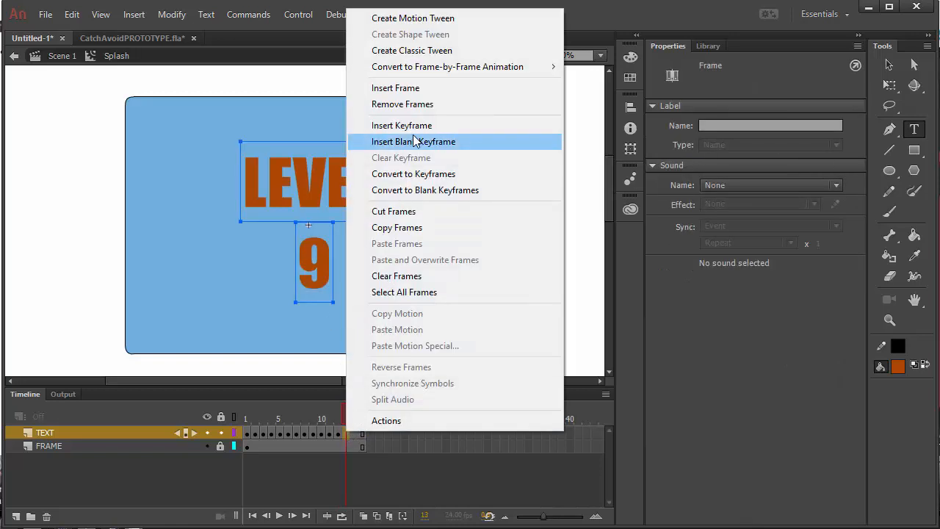
click(339, 417)
click(332, 416)
click(346, 416)
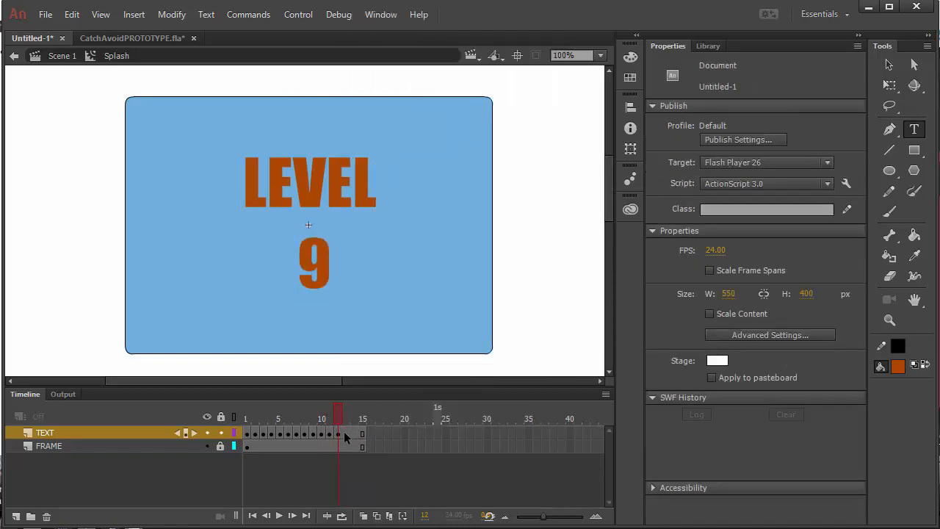
right_click(346, 432)
click(415, 127)
double_click(310, 264)
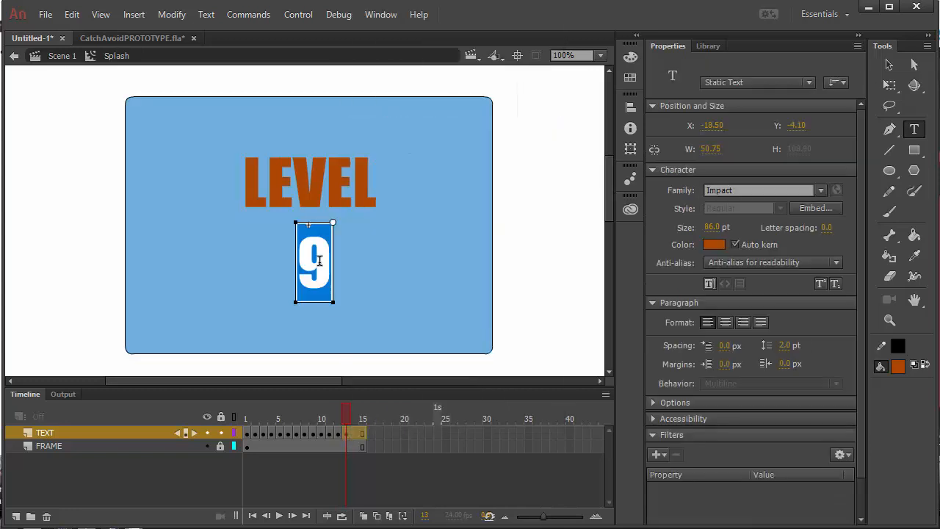
text(10)
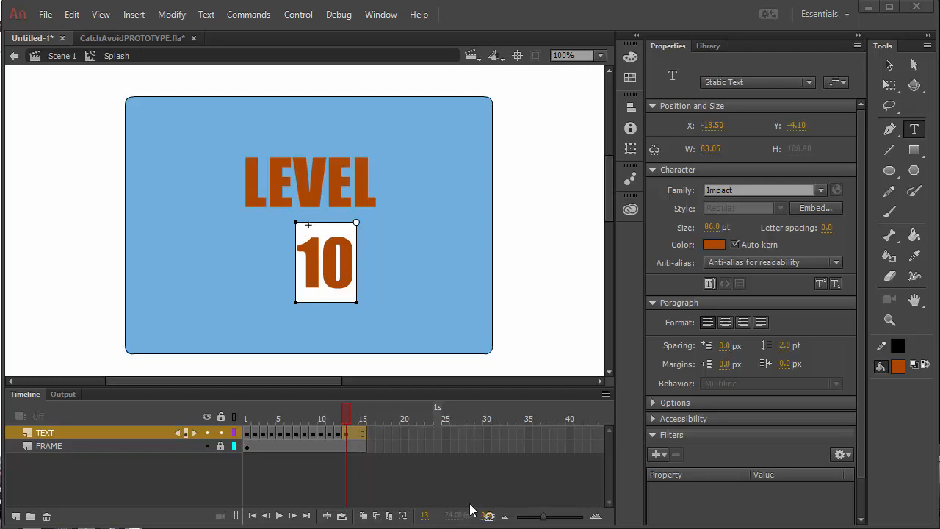
Copy the title keyframe from frame 1 of the TEXT layer to frame 14
mouse_move(347, 416)
mouse_down()
mouse_move(268, 415)
mouse_move(349, 415)
mouse_up()
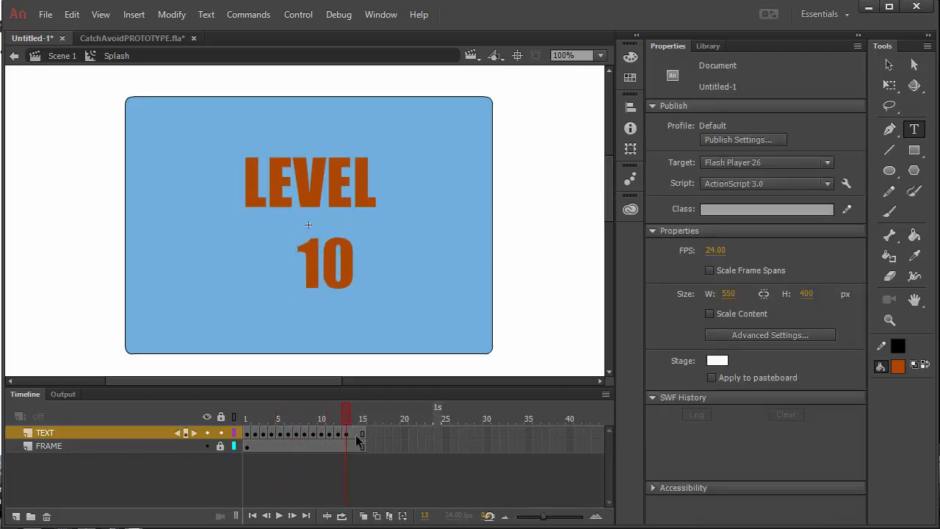
click(355, 434)
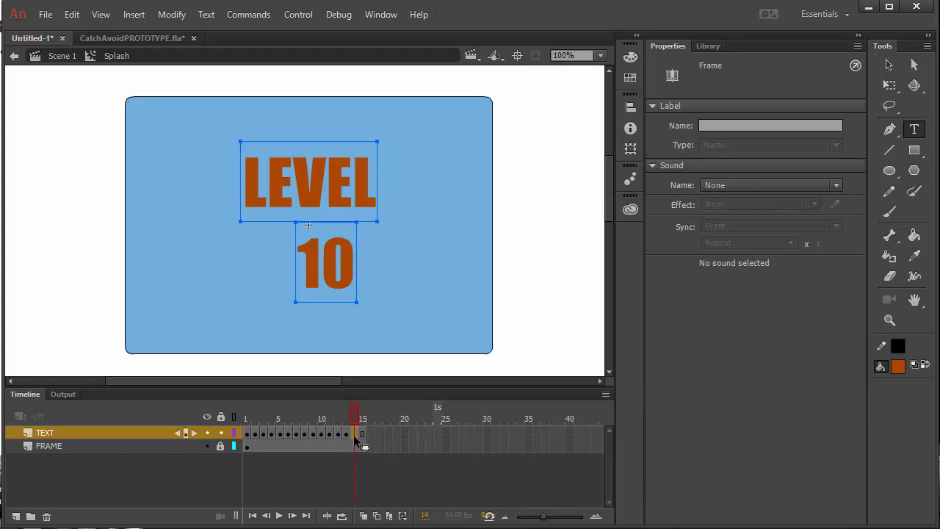
click(250, 434)
click(255, 434)
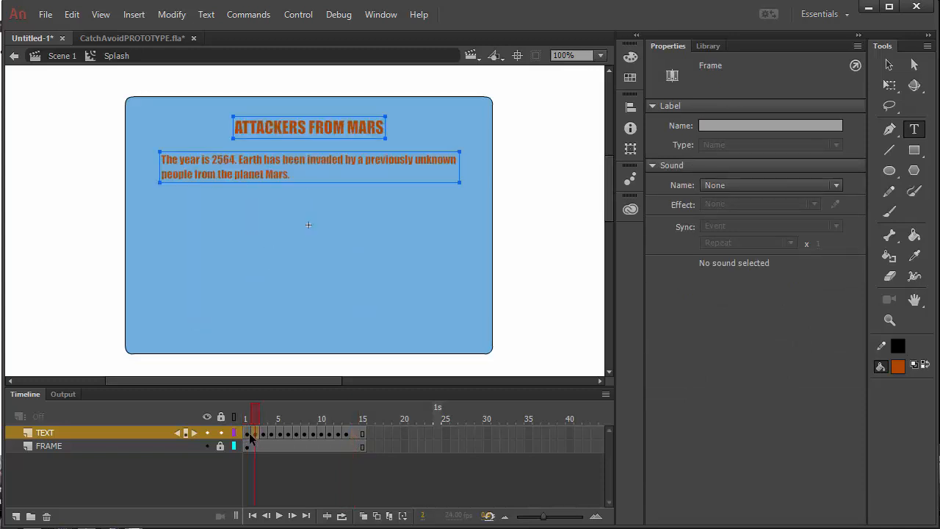
click(249, 434)
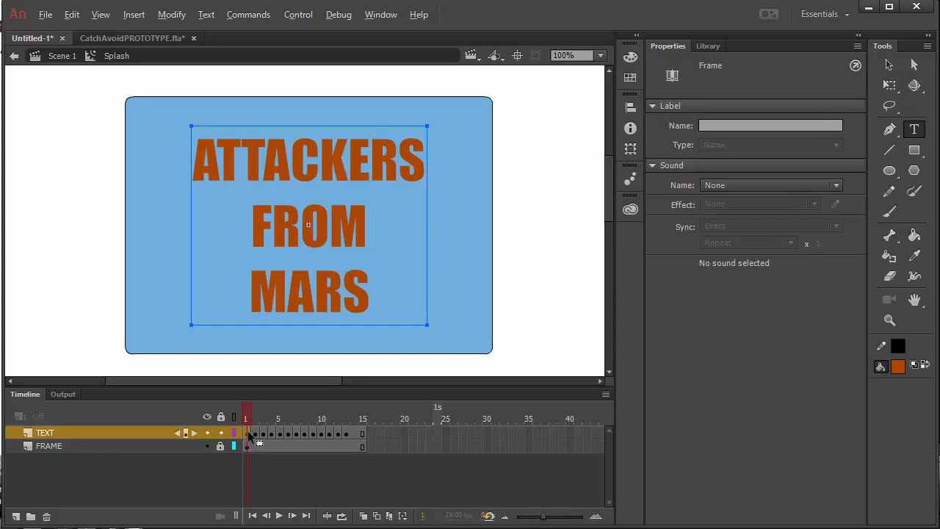
drag(248, 430, 355, 436)
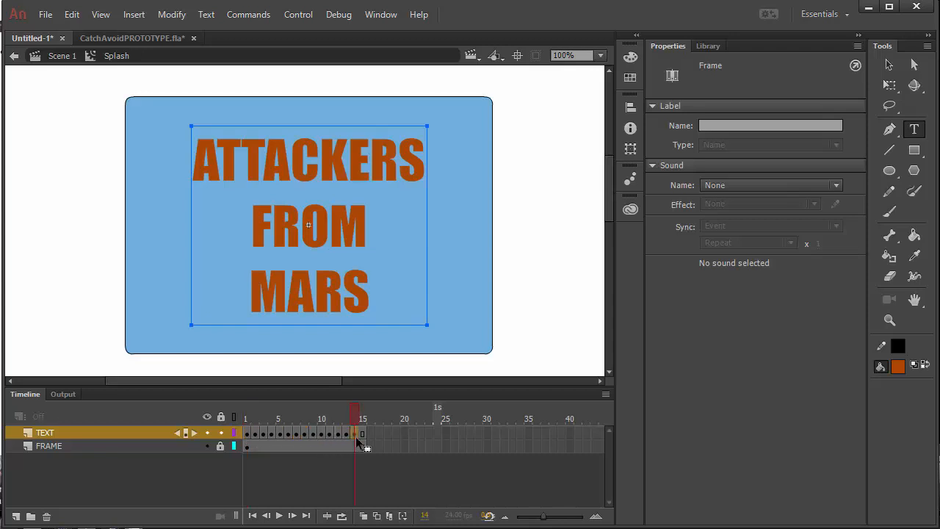
Replace the title text on frame 14 with "GAME OVER" on two lines
click(287, 290)
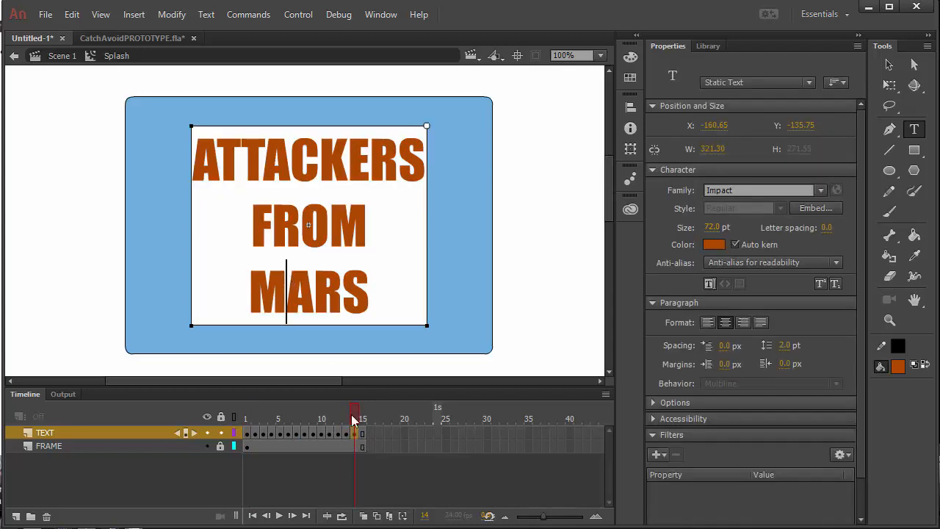
click(197, 158)
shift+click(413, 288)
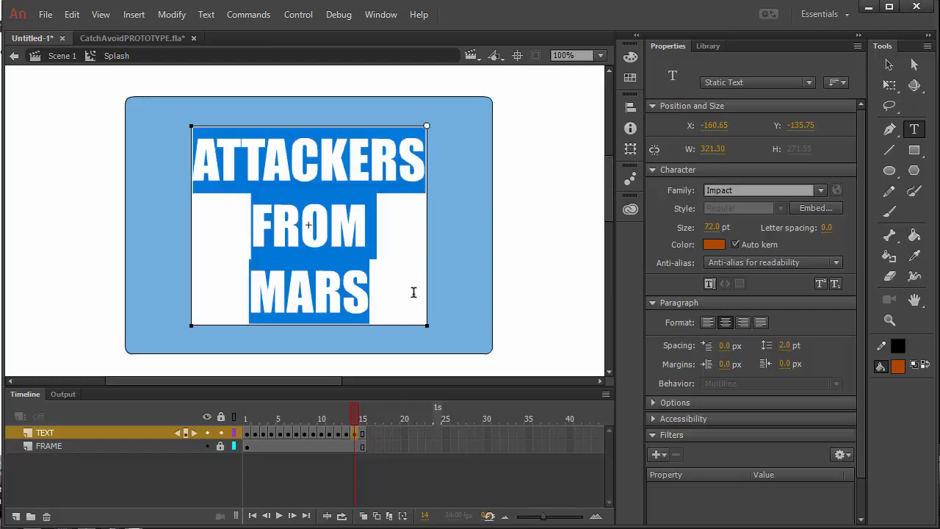
text(GAME)
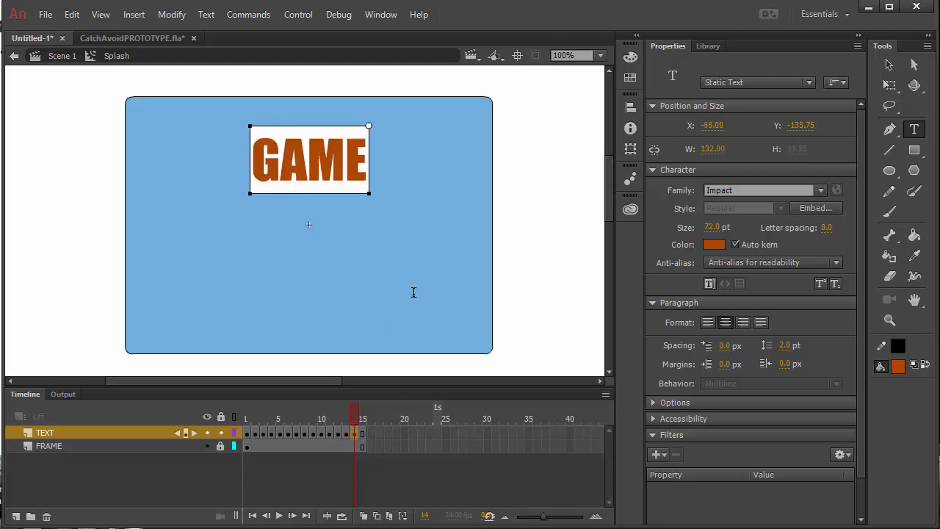
key(Return)
text(0VER)
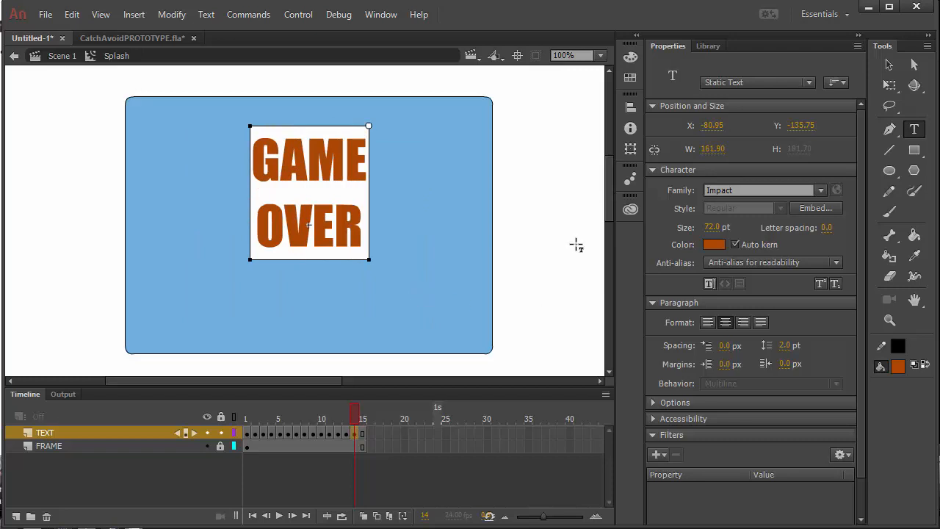
Center the "GAME OVER" text vertically on the stage
click(889, 66)
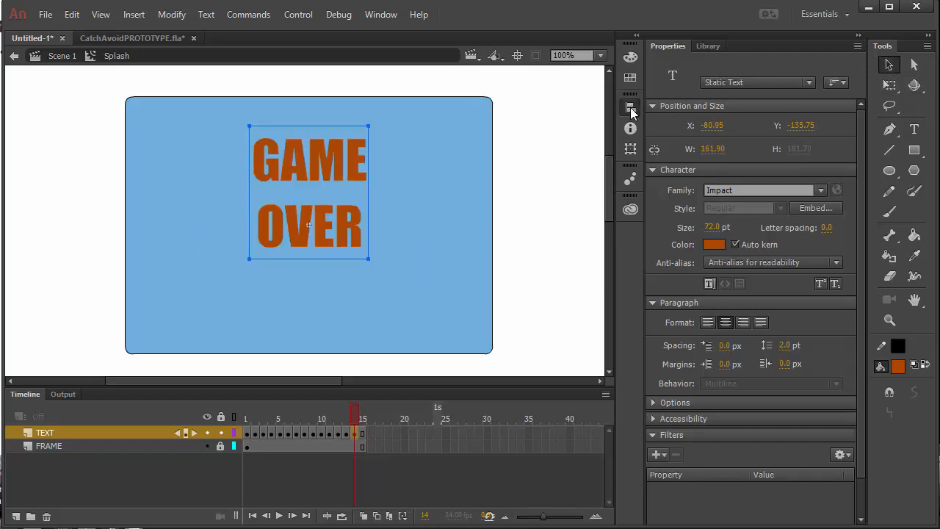
click(630, 107)
click(572, 133)
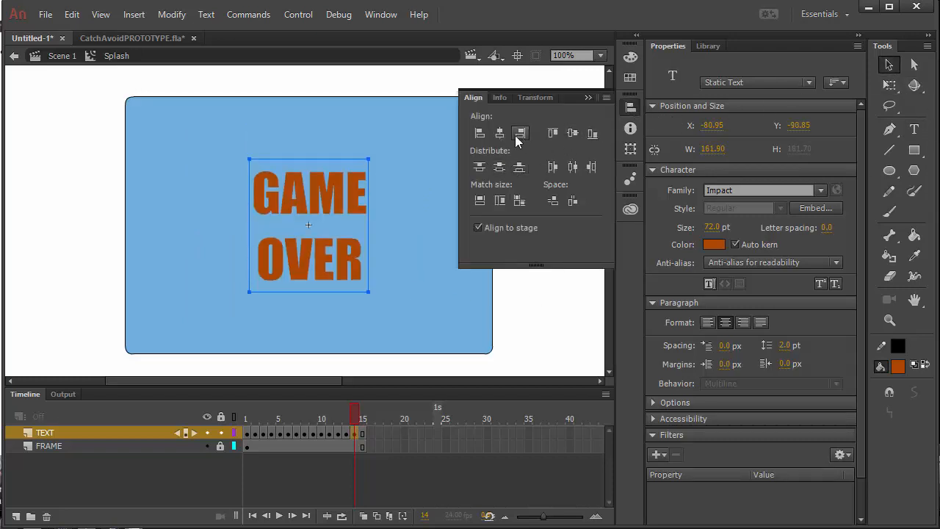
click(523, 282)
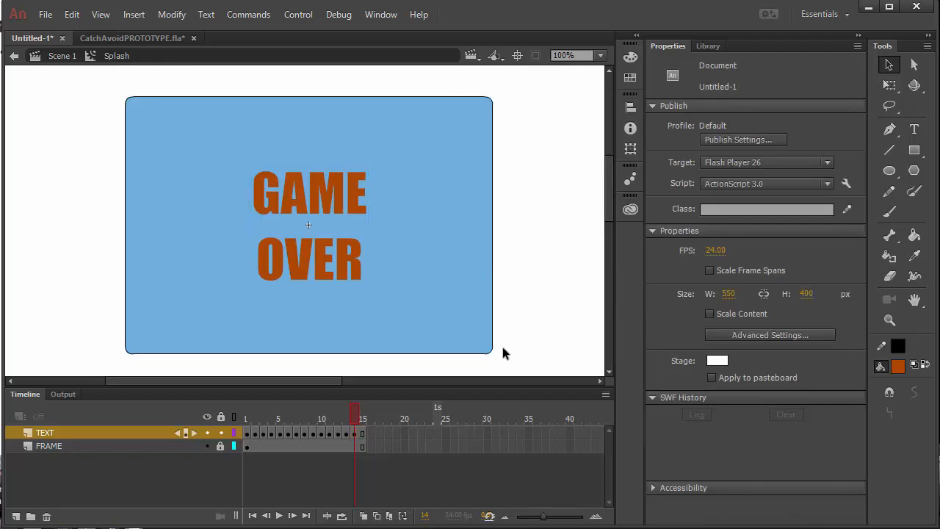
Set the "GAME OVER" text size to 96 pt and center it vertically on the stage again
click(366, 275)
click(710, 229)
text(96)
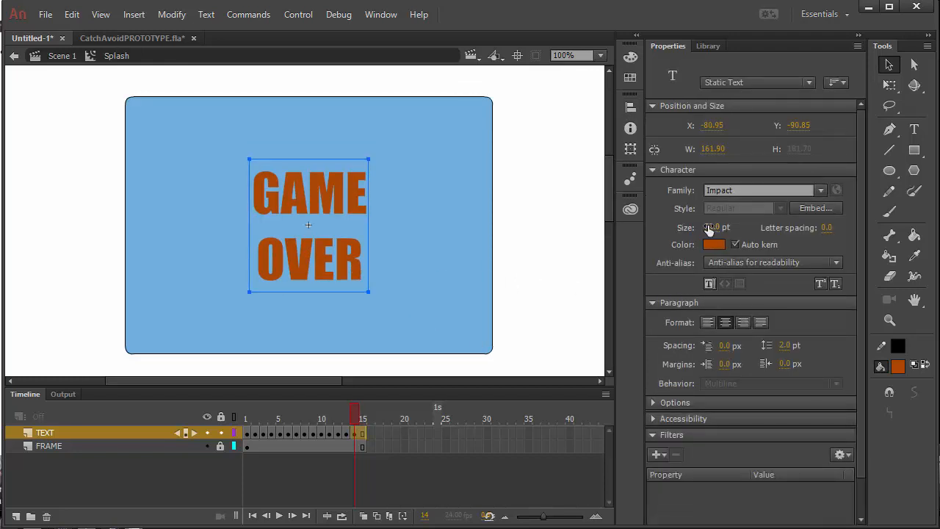
key(Return)
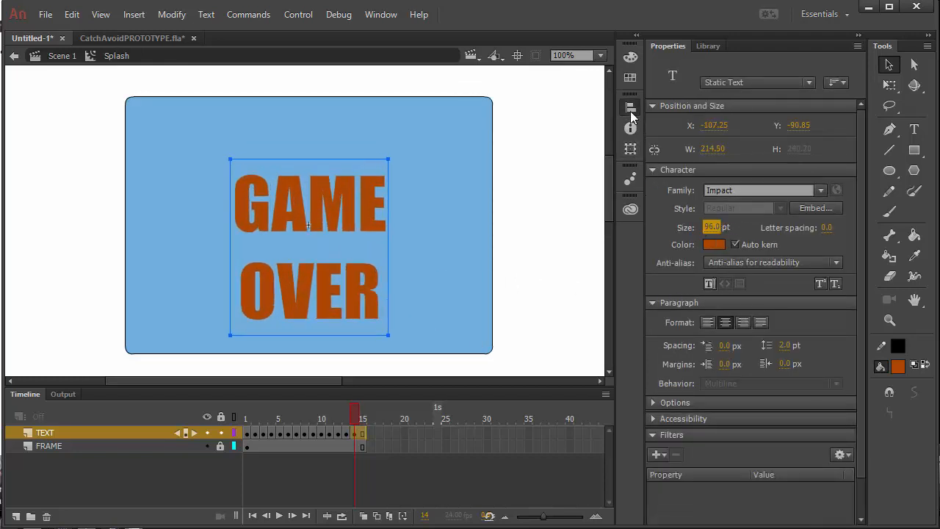
click(630, 109)
click(572, 134)
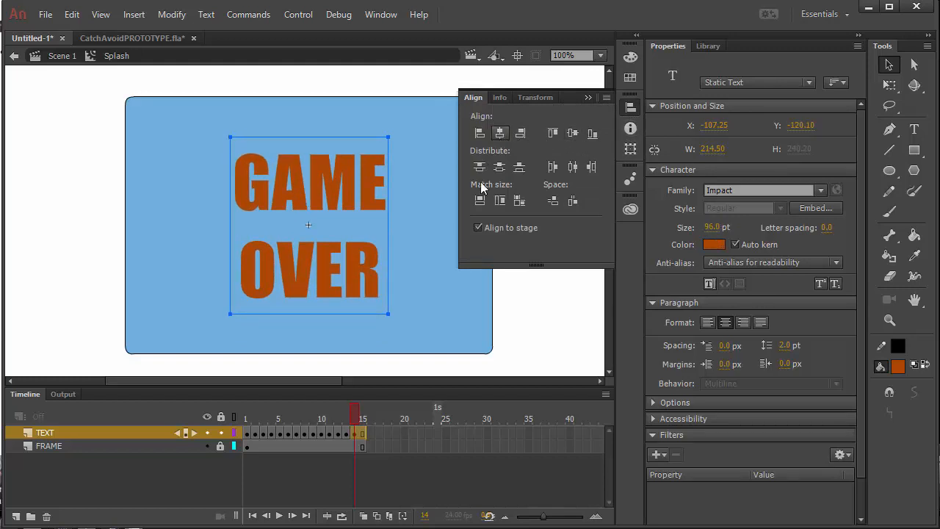
click(525, 301)
mouse_move(362, 417)
mouse_down()
mouse_move(243, 426)
mouse_move(351, 425)
mouse_up()
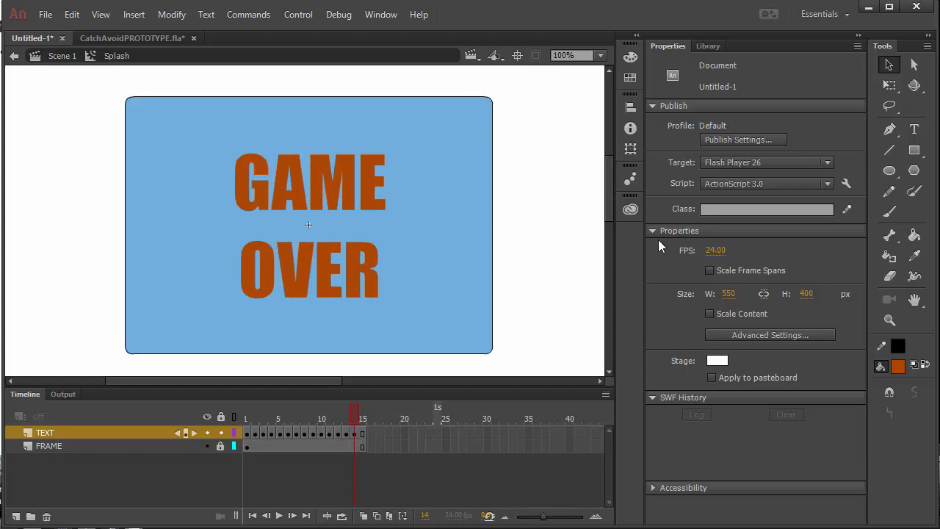
Switch to the CatchAvoidPROTOTYPE.fla document with the library shown and test its movie
click(711, 49)
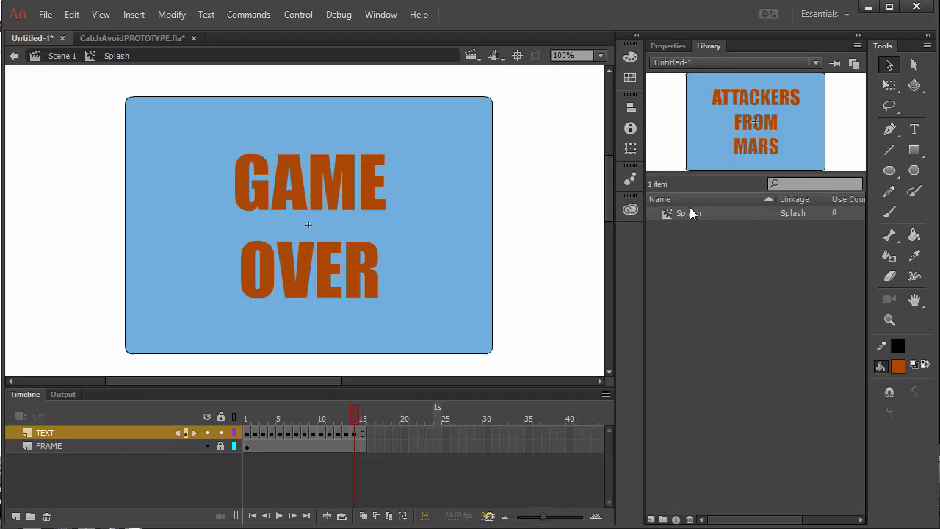
click(147, 39)
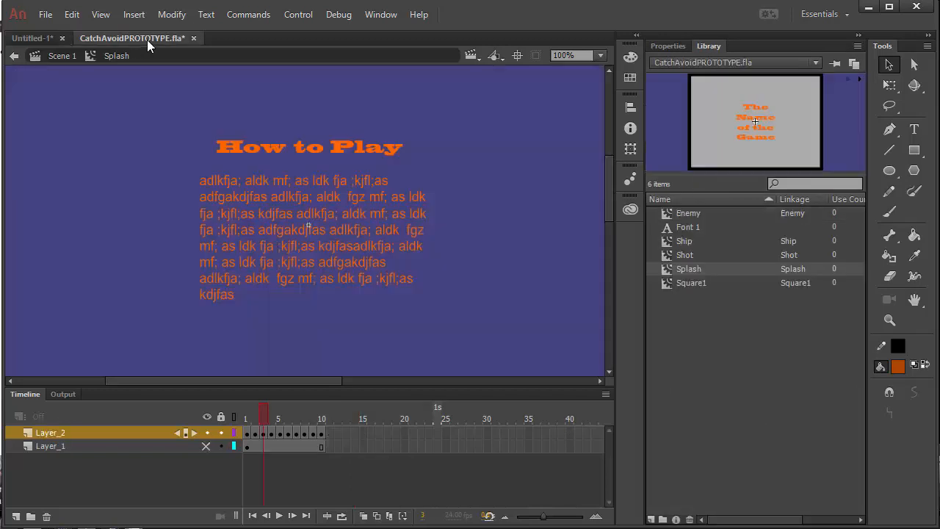
key(ctrl+Return)
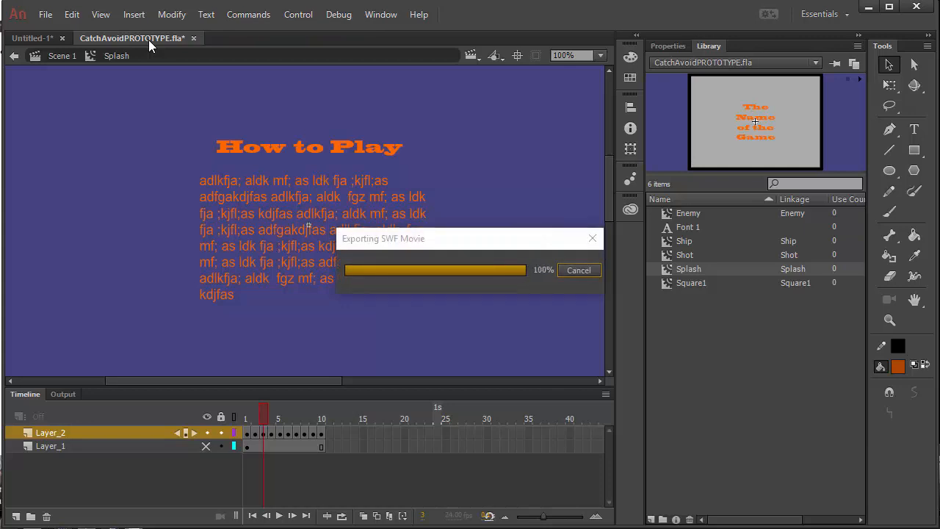
Advance through the prototype game's splash screens into gameplay, and close the test movie
click(395, 247)
click(395, 247)
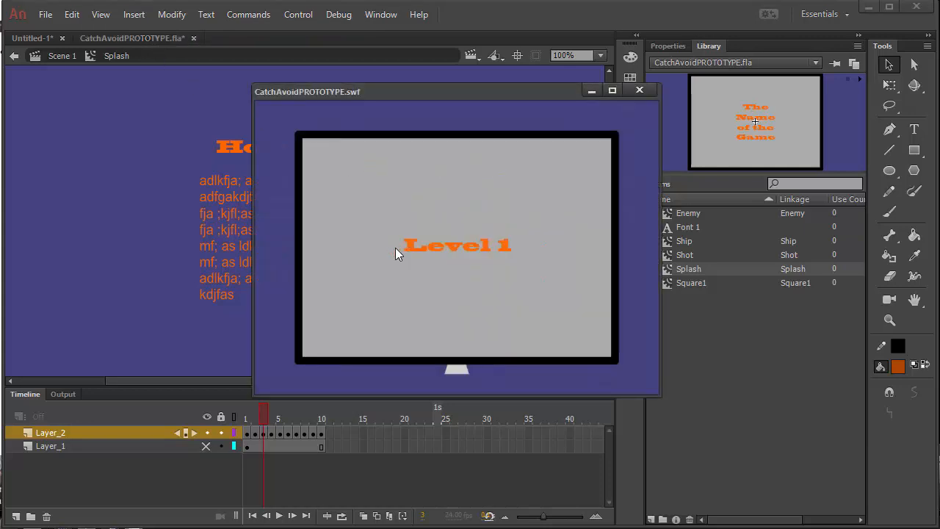
click(395, 247)
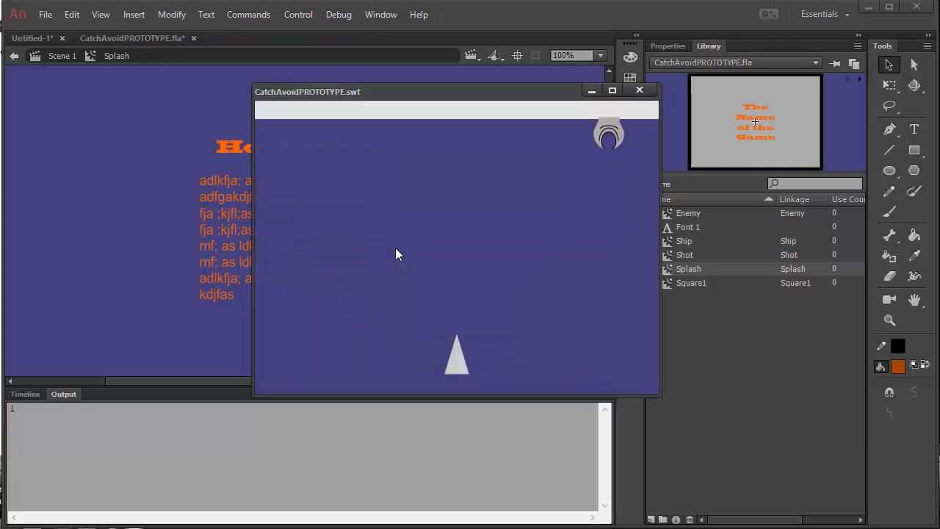
click(639, 90)
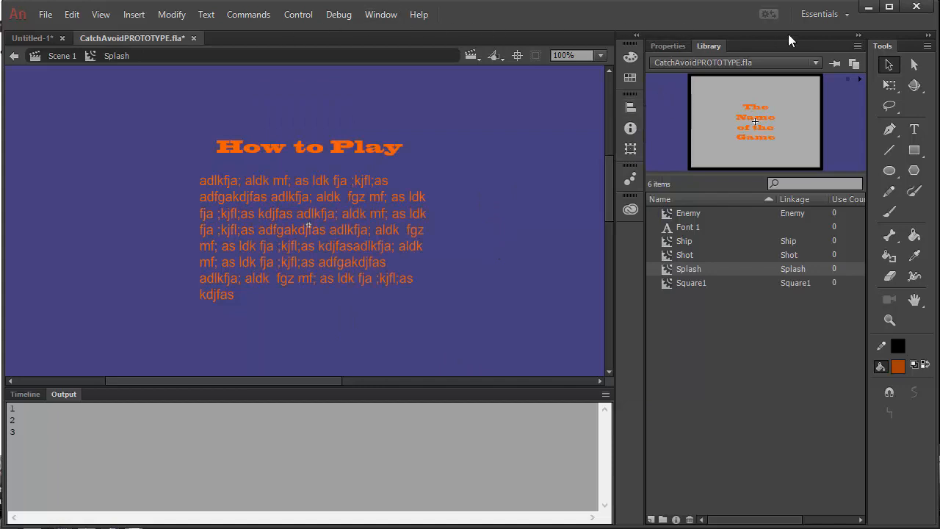
Return to the Untitled-1 document and exit the Splash symbol to the main stage of Scene 1
click(62, 37)
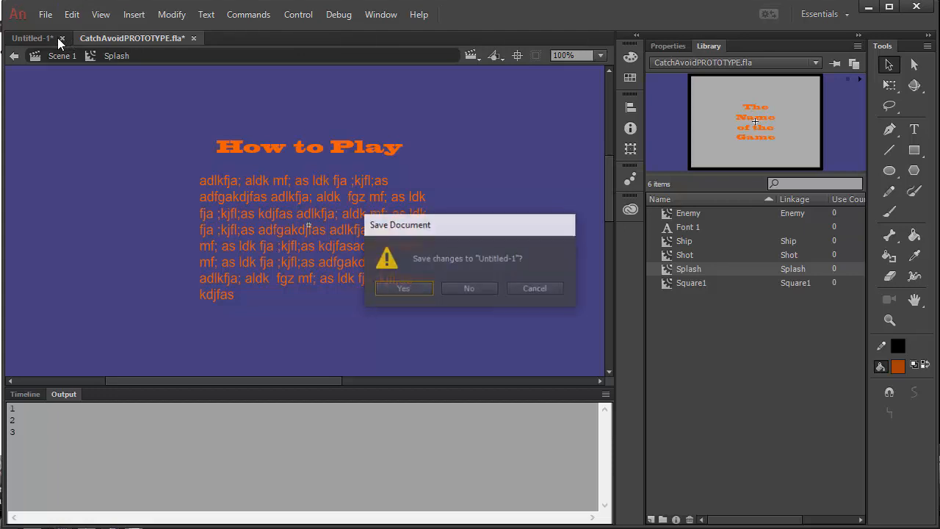
click(538, 290)
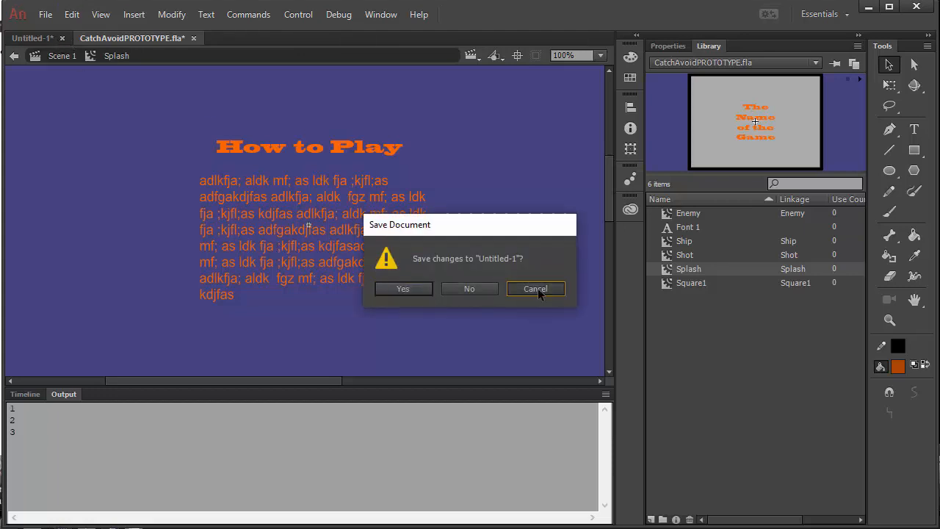
click(23, 41)
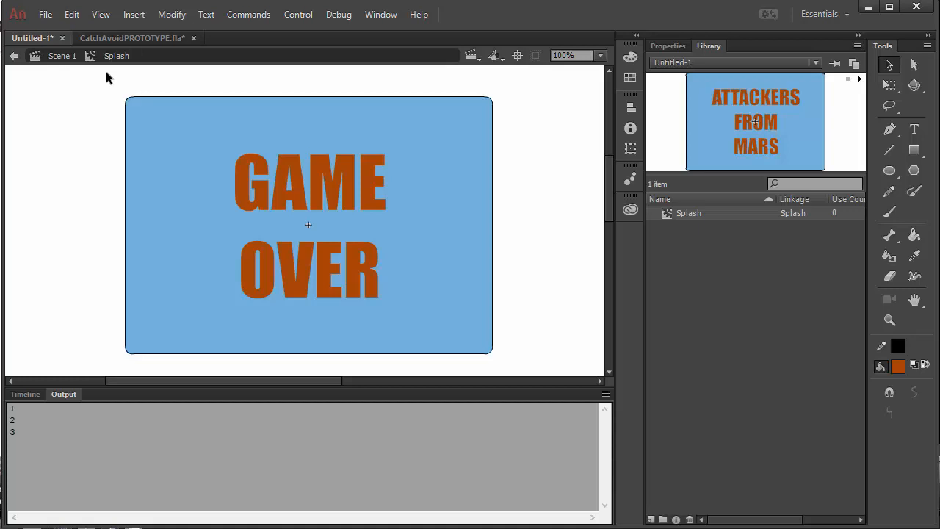
click(62, 57)
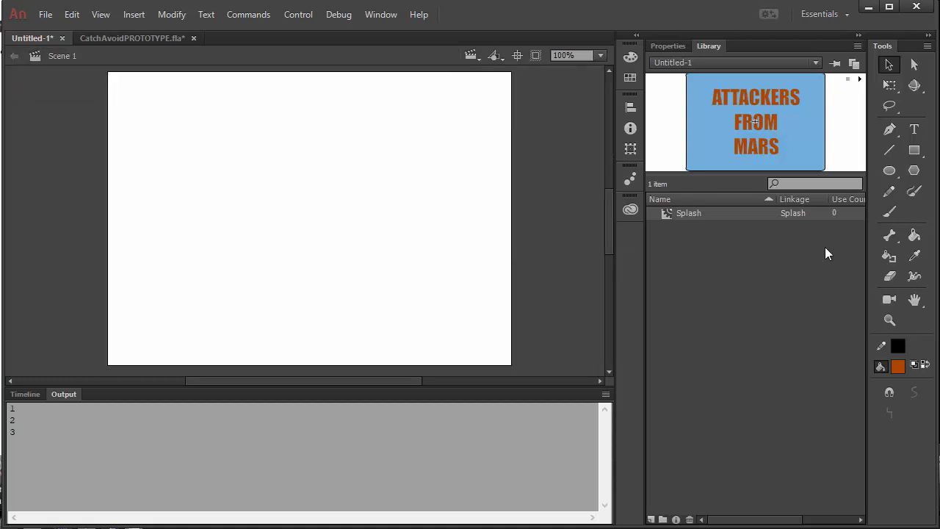
Draw a small rounded rectangle on the stage with a bright orange FD6905 fill and a black outline
click(914, 150)
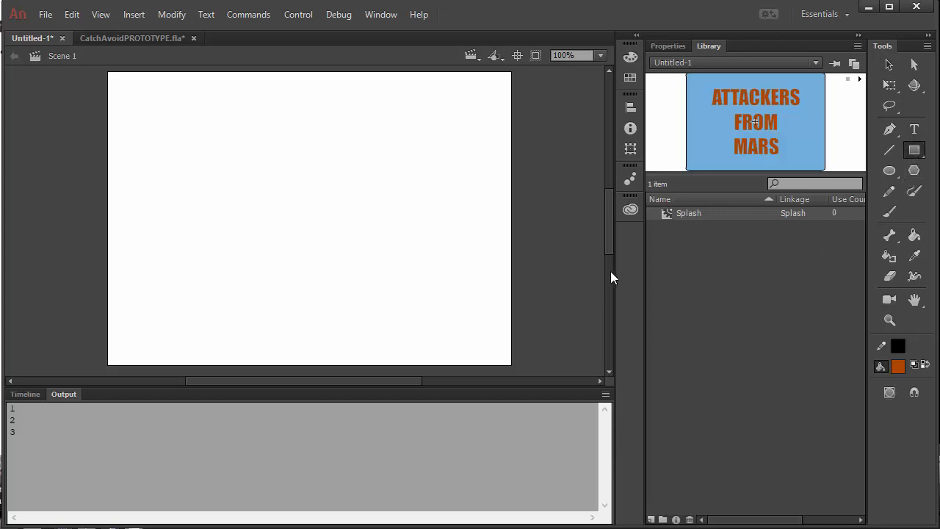
click(899, 367)
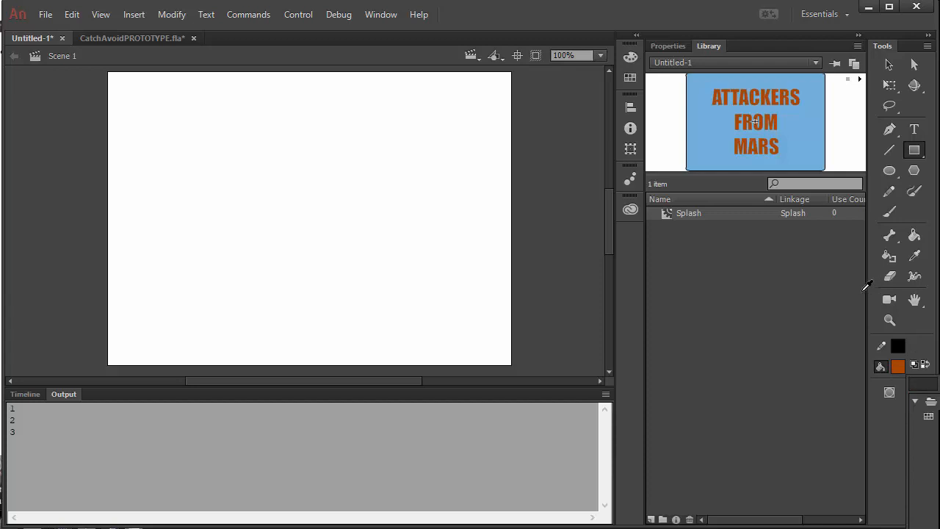
key(Escape)
click(632, 58)
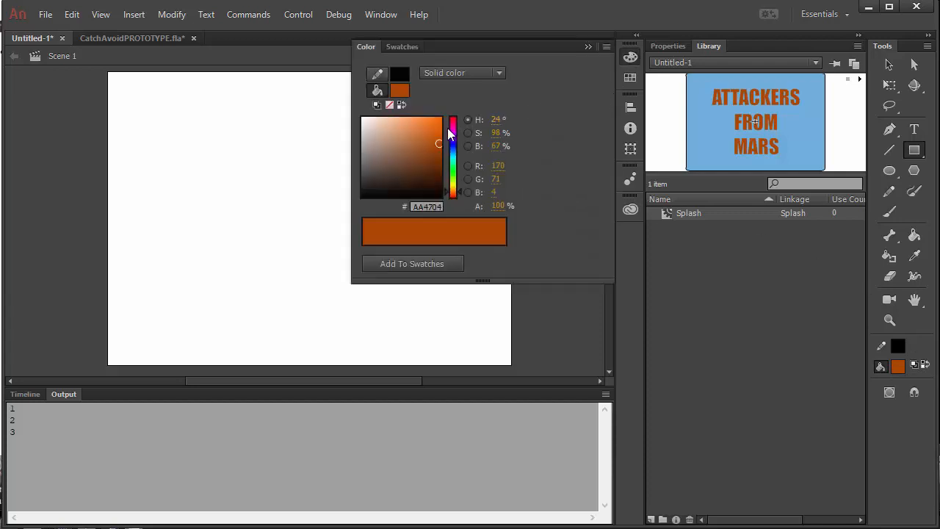
drag(443, 128, 441, 117)
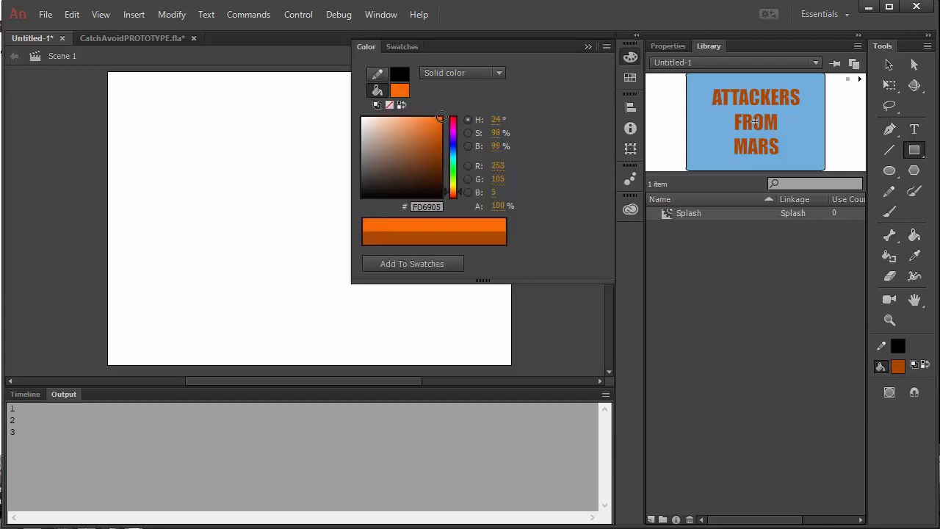
click(210, 200)
drag(181, 192, 242, 222)
Convert the orange rectangle and its outline to a movie clip symbol named GoBtn, exported for ActionScript with class GoBtn
key(v)
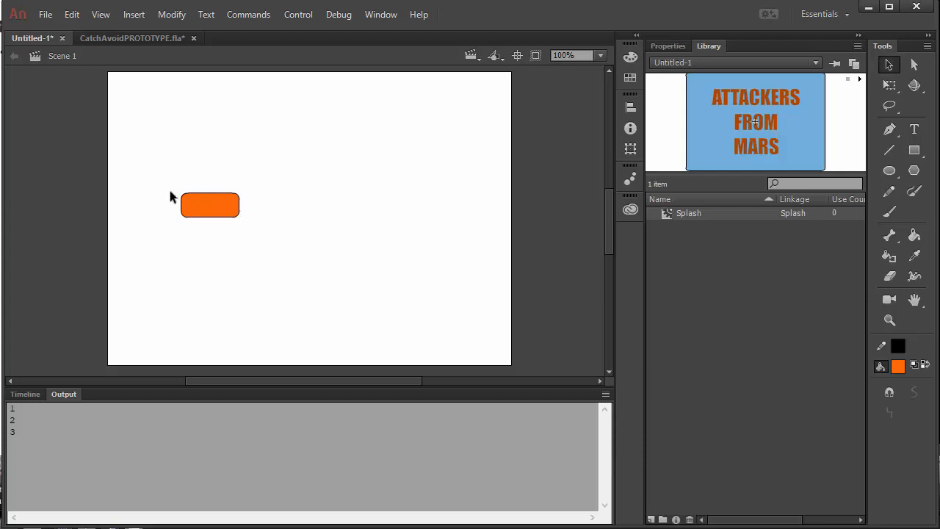
drag(157, 172, 278, 235)
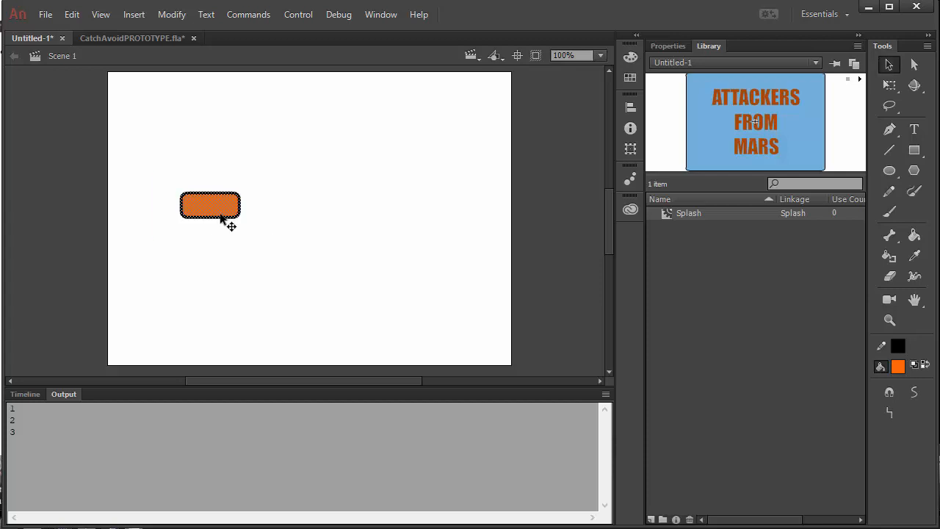
right_click(221, 213)
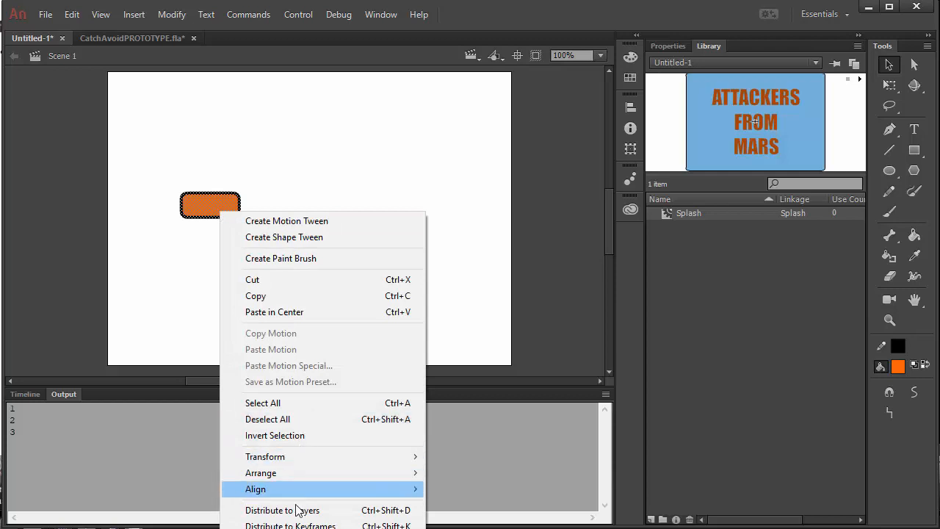
click(166, 19)
click(171, 14)
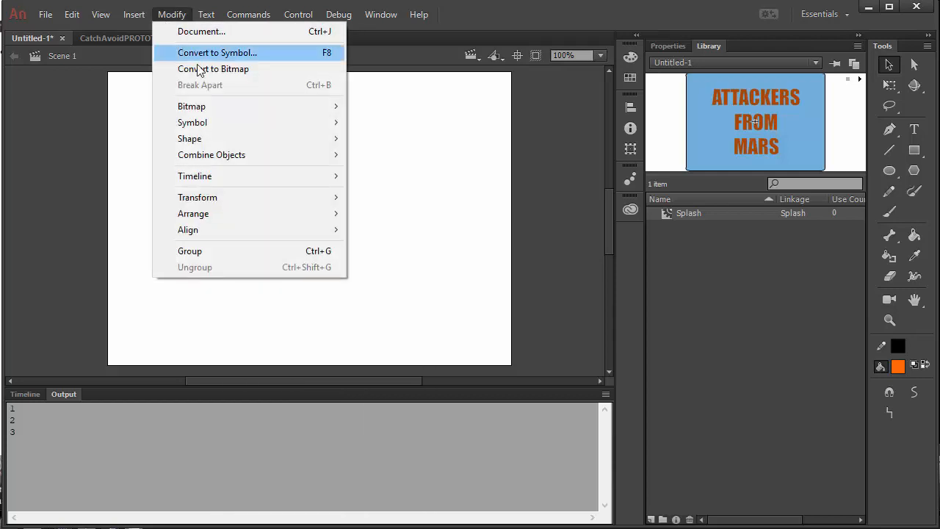
click(215, 54)
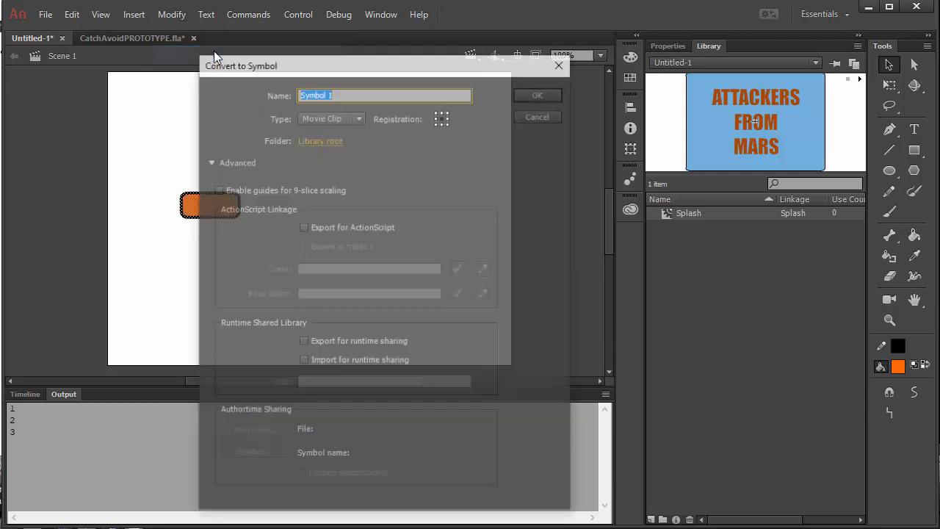
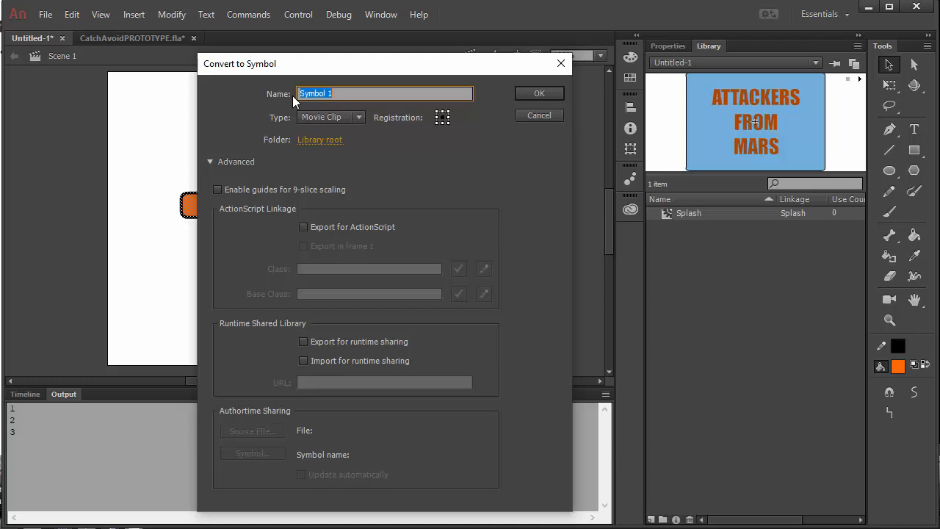
text(nEX)
click(303, 227)
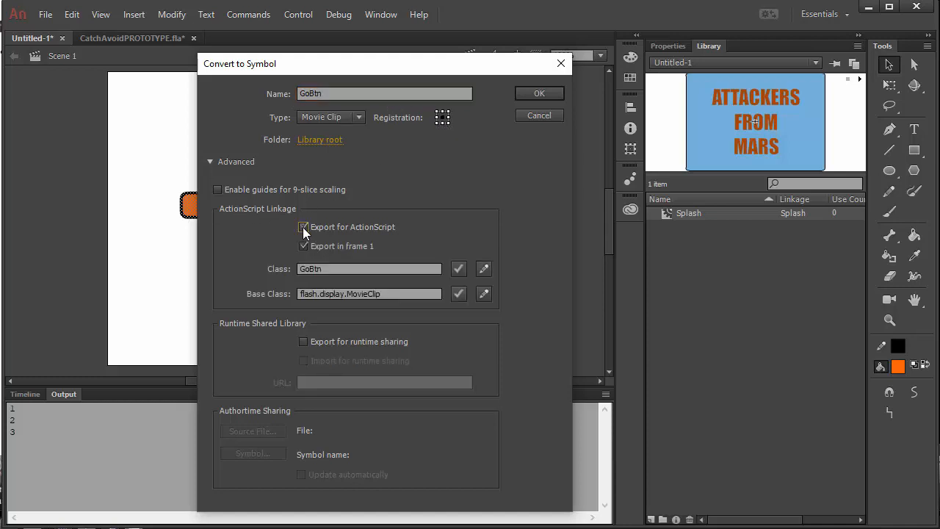
click(537, 94)
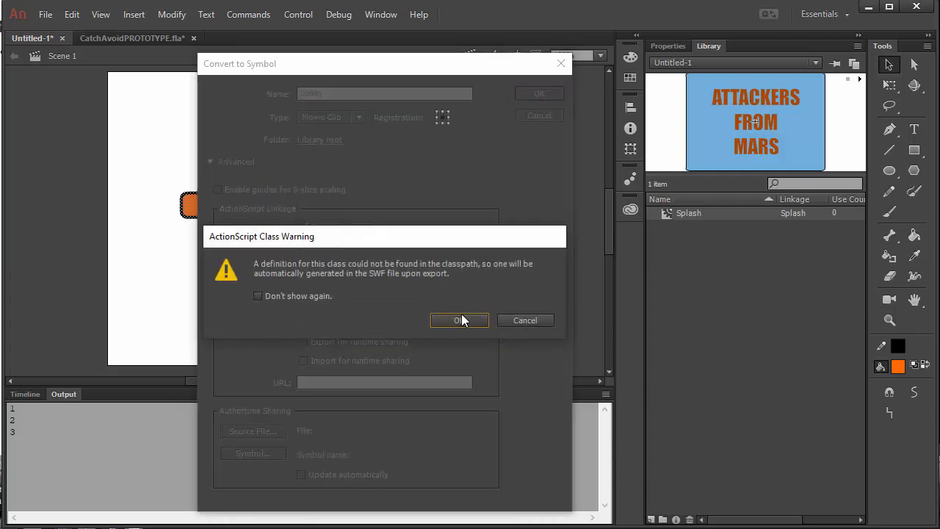
click(457, 320)
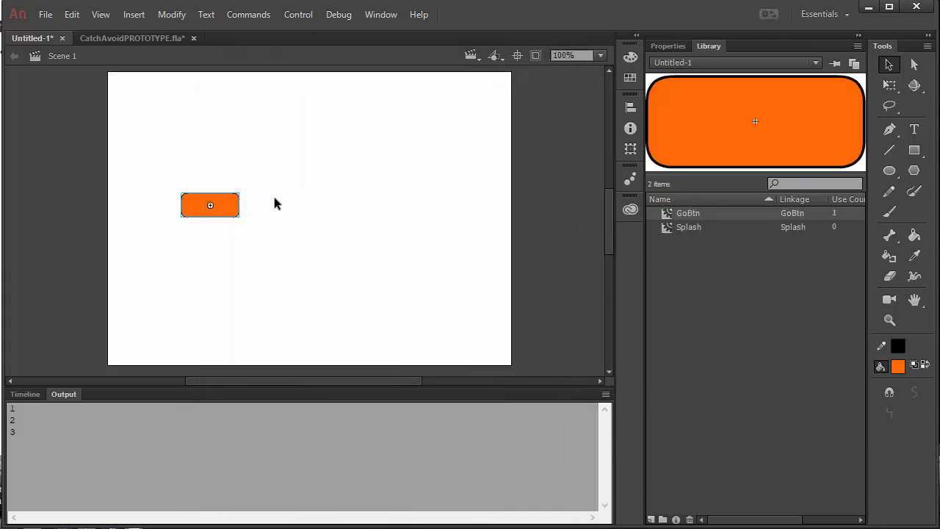
Delete the GoBtn instance from the stage and change the library symbol's type to Button
drag(149, 160, 288, 243)
key(Delete)
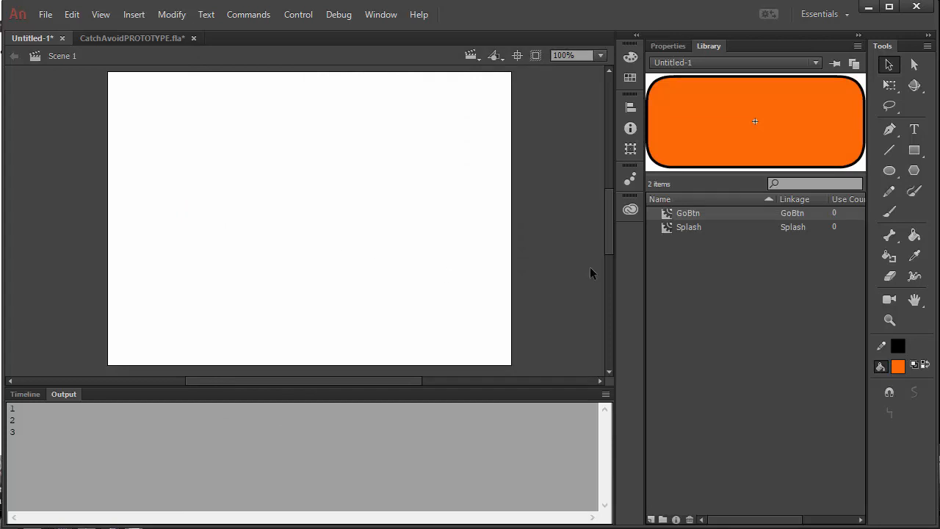
right_click(689, 217)
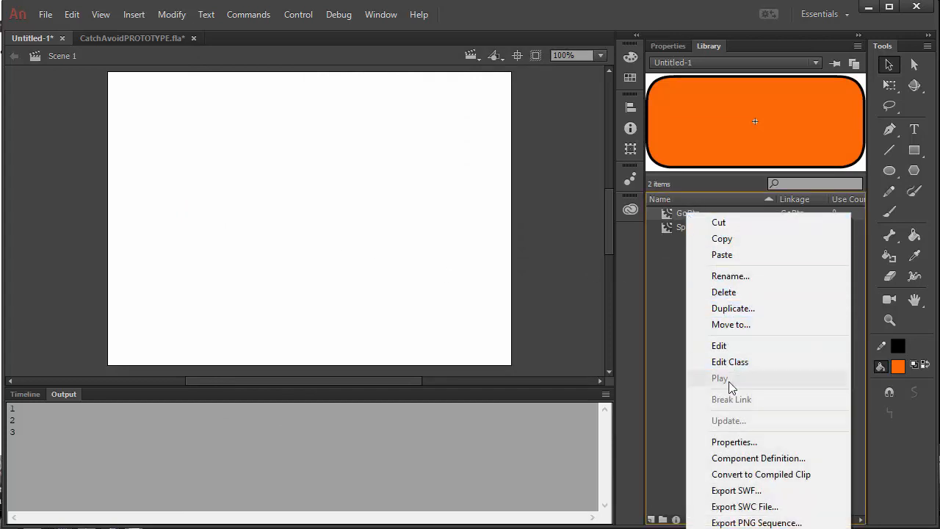
click(737, 445)
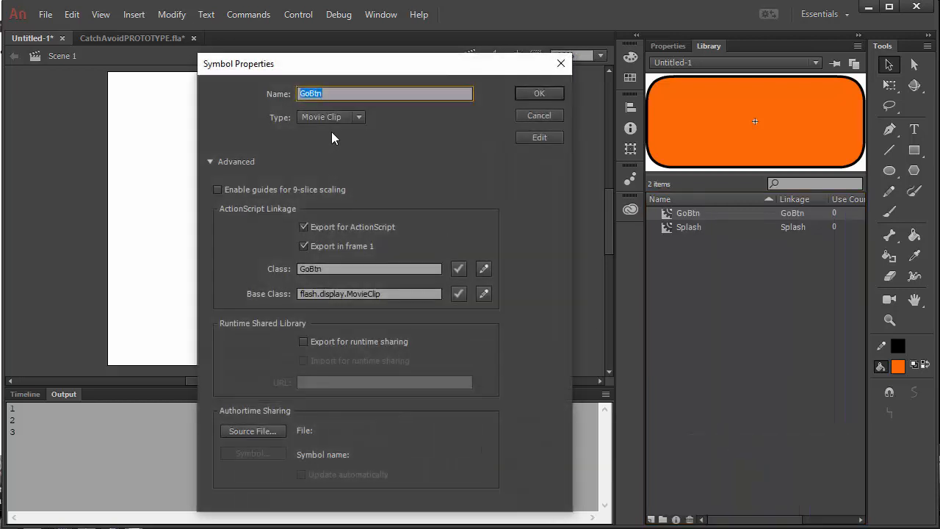
click(328, 118)
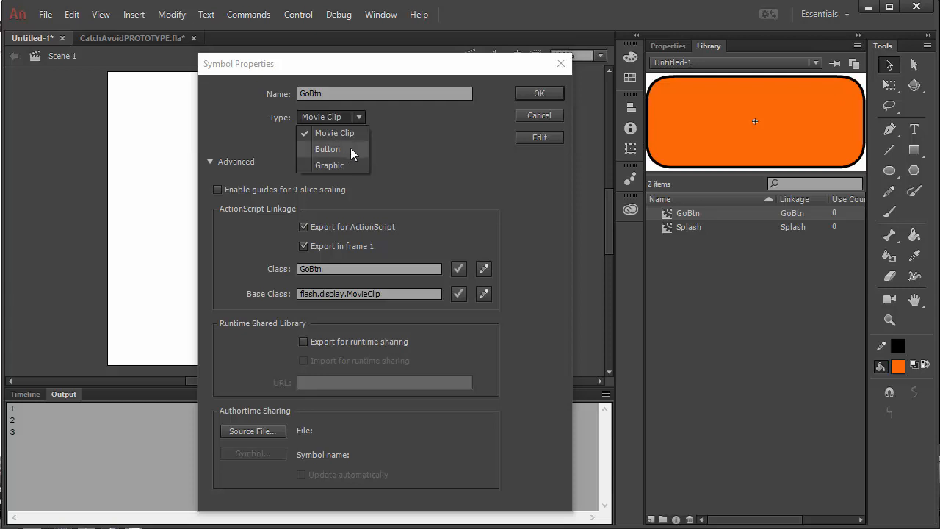
click(327, 149)
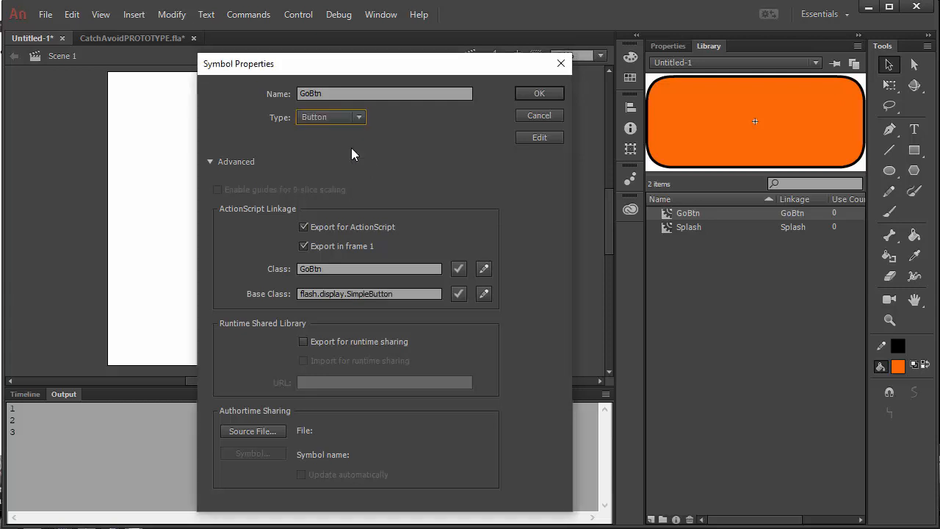
click(537, 96)
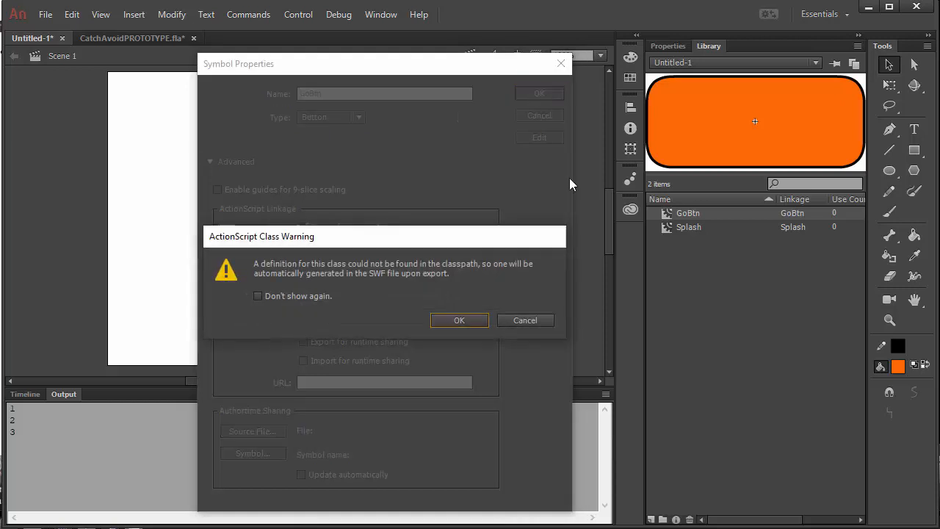
click(459, 320)
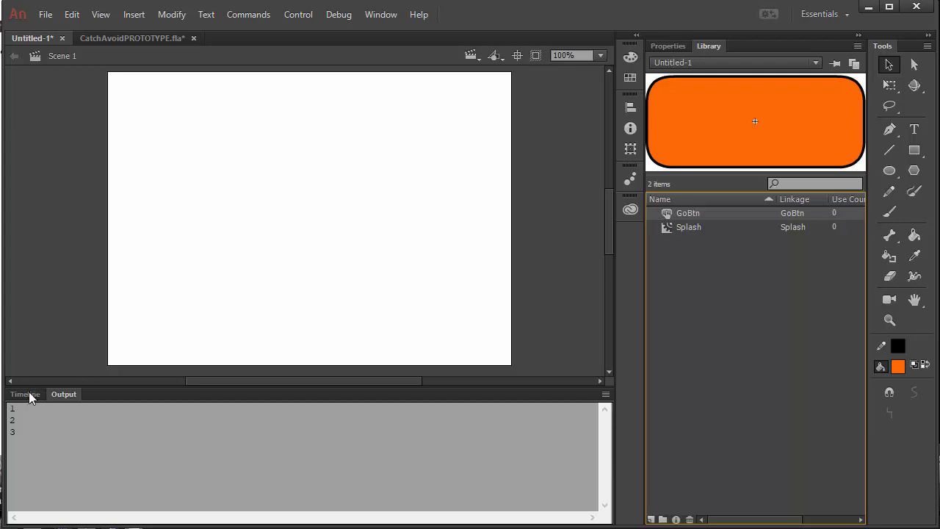
Open the GoBtn symbol for editing, enlarged, and insert a frame at its Hit state on Layer_1
double_click(666, 214)
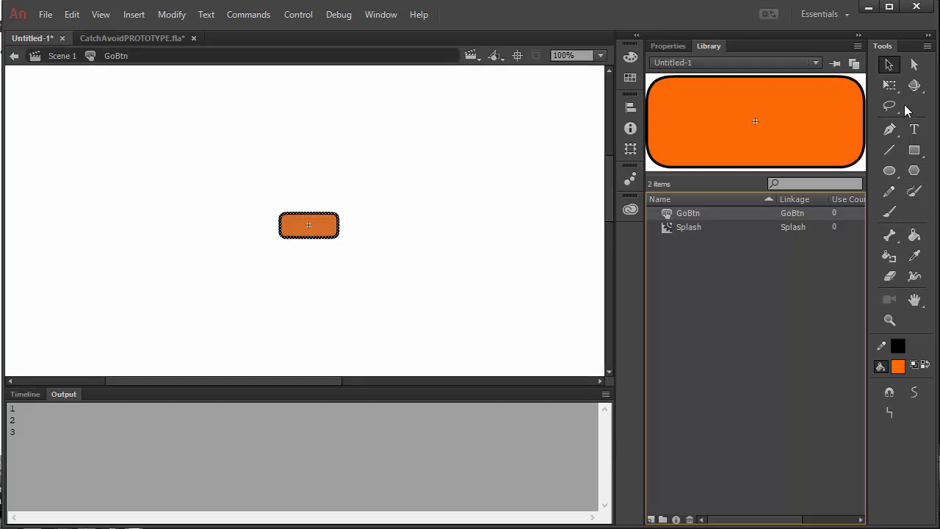
click(889, 320)
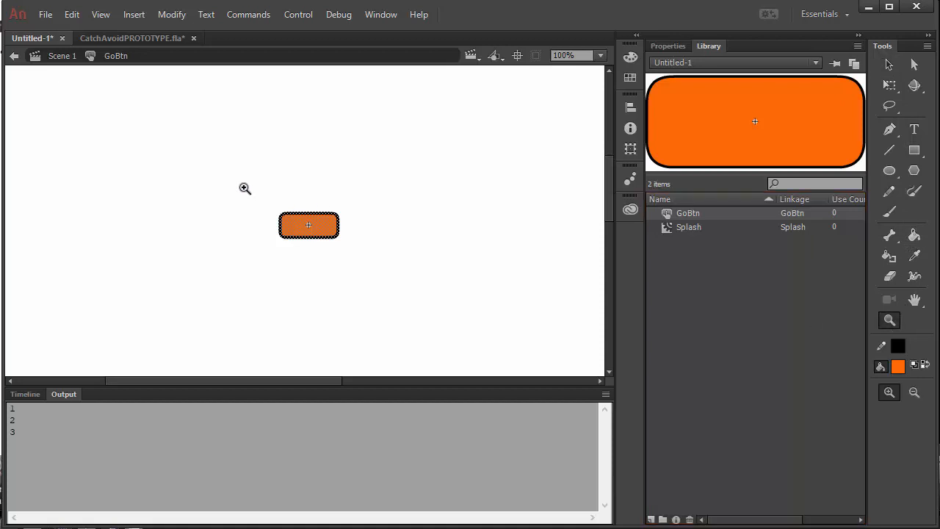
drag(244, 188, 383, 259)
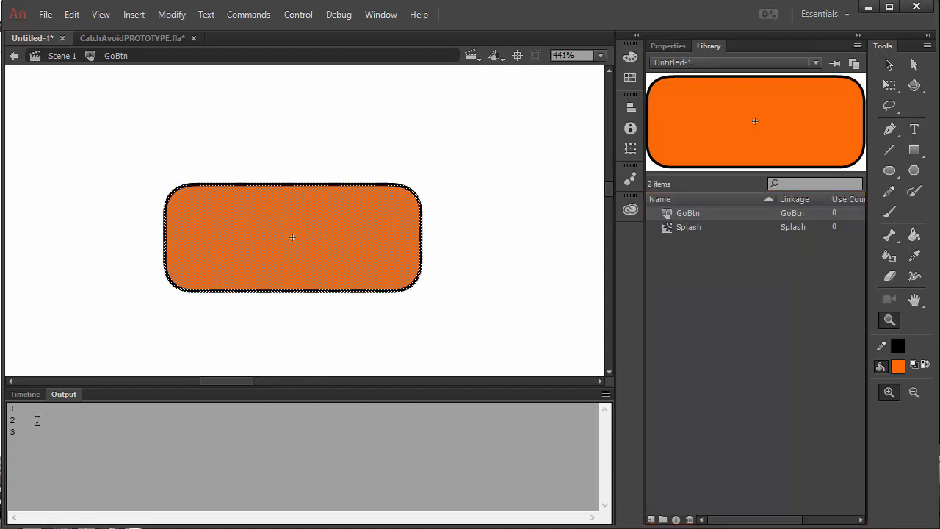
click(25, 394)
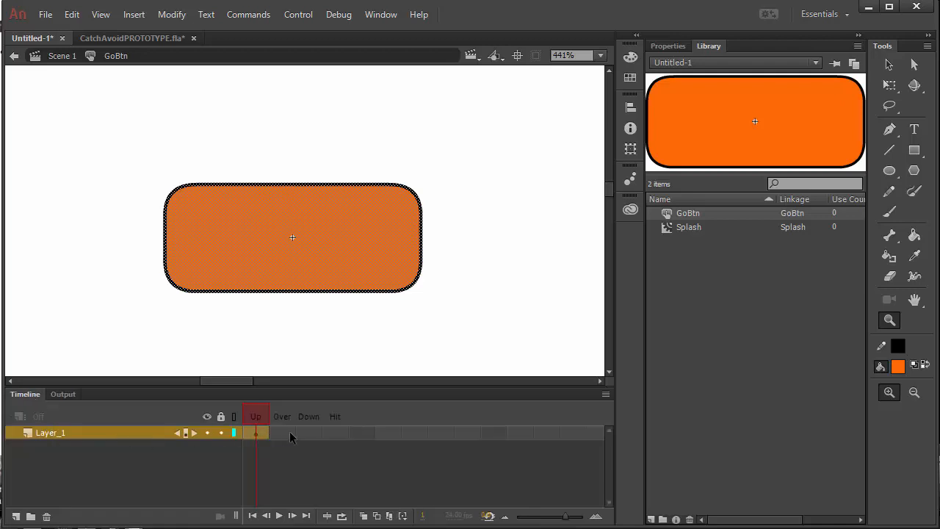
click(334, 432)
right_click(335, 434)
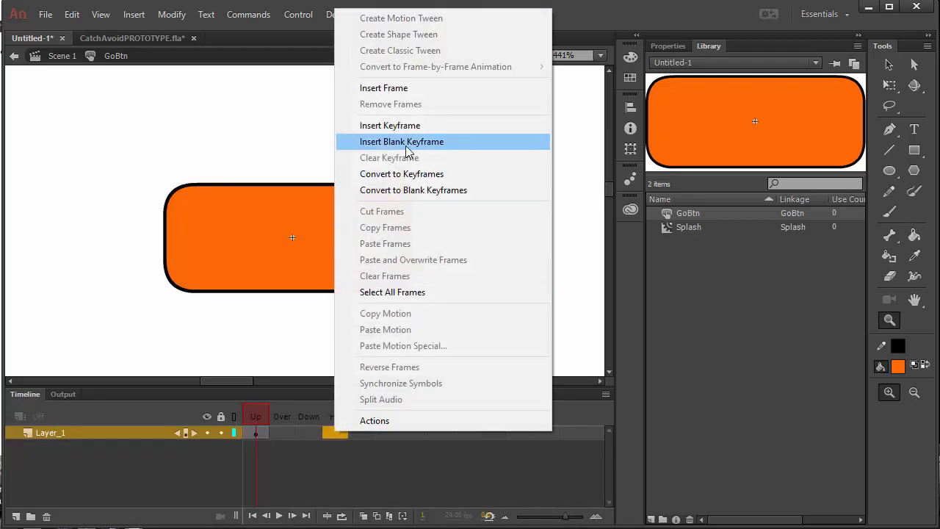
click(406, 89)
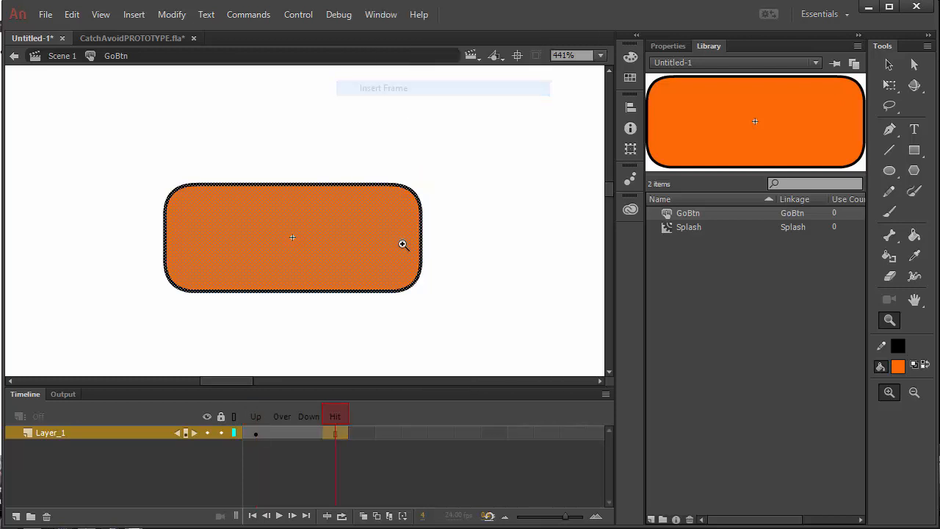
Convert the Over, Down and Hit states on Layer_1 to keyframes and check the states
double_click(321, 435)
click(353, 417)
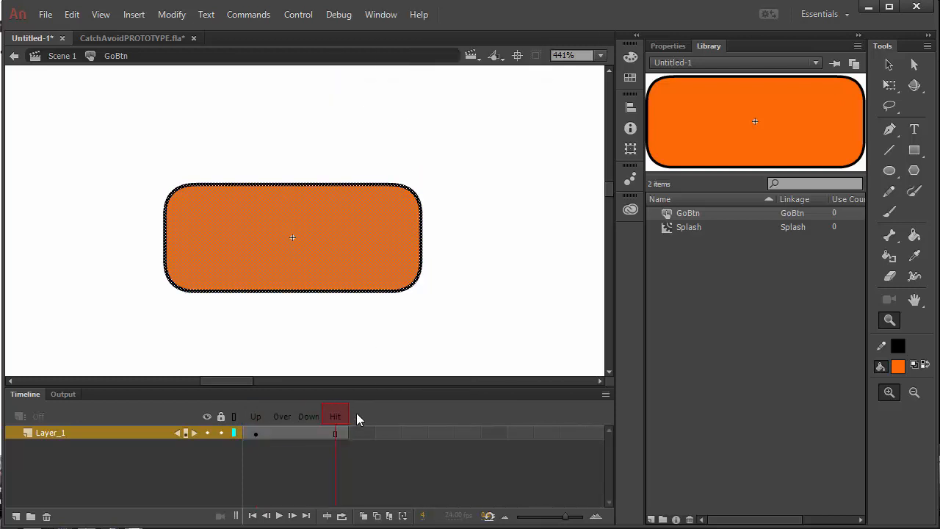
double_click(320, 434)
right_click(312, 436)
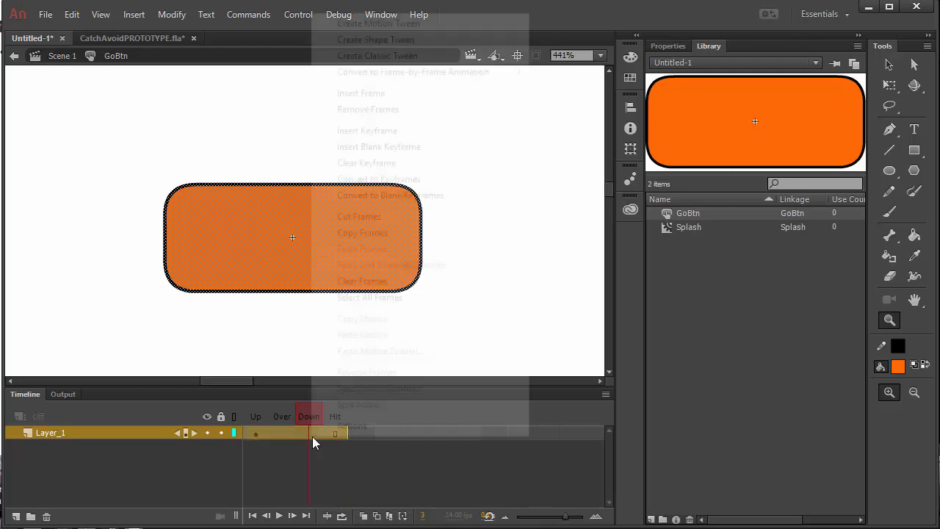
key(Escape)
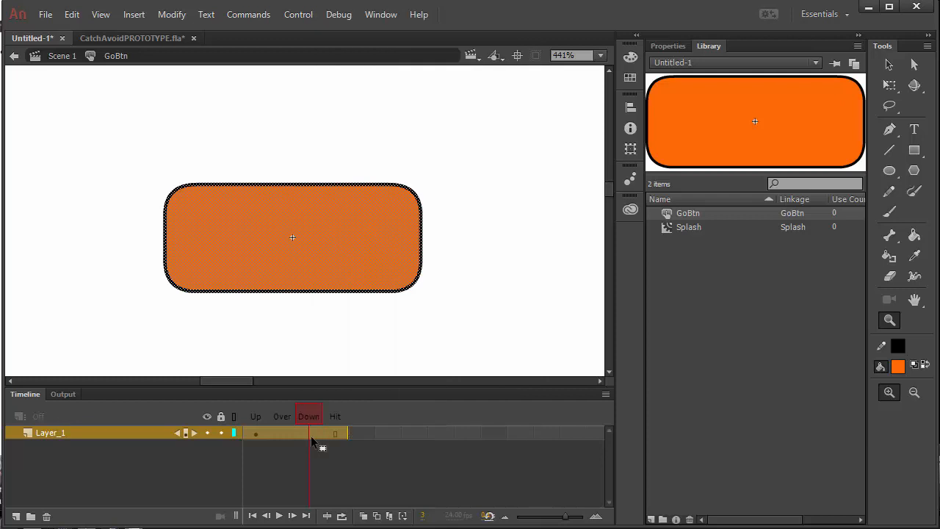
key(F6)
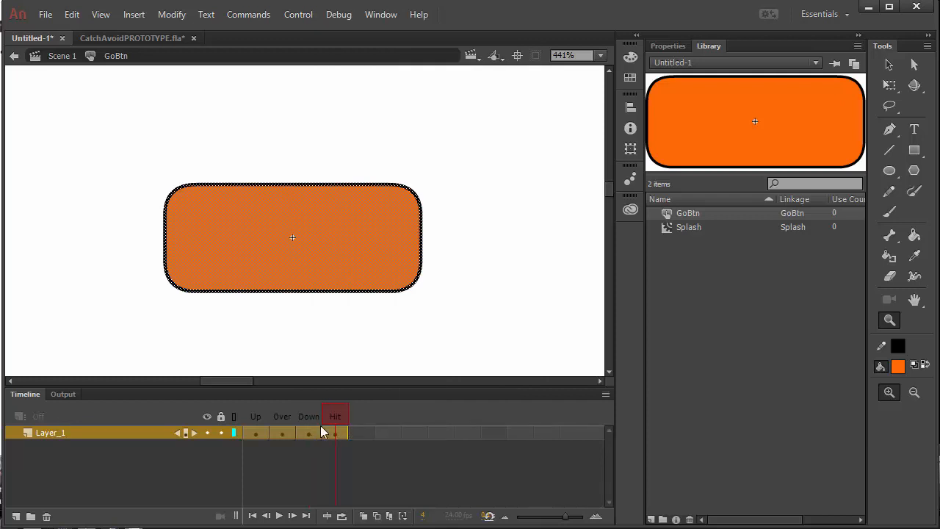
click(284, 413)
click(262, 417)
click(282, 421)
click(257, 416)
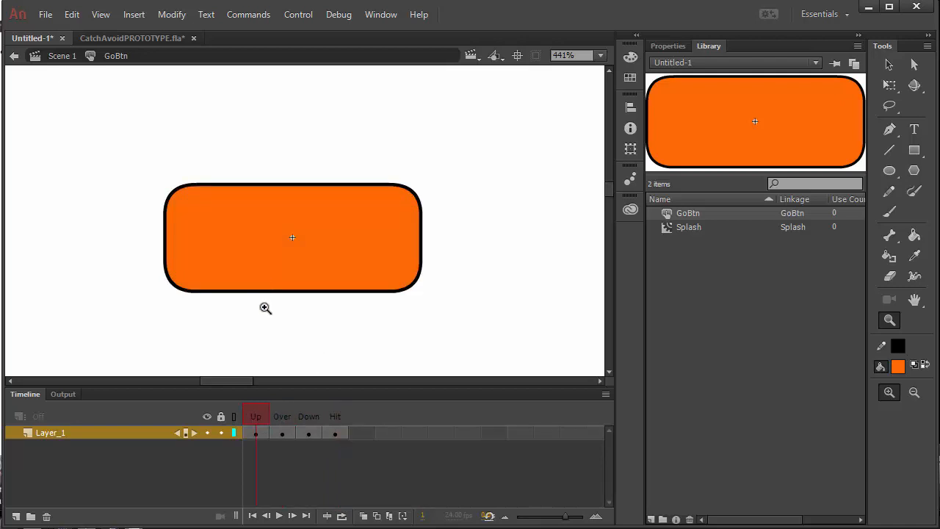
Scale the Over state's rectangle to 110% proportionally and compare it with the Up state
click(282, 433)
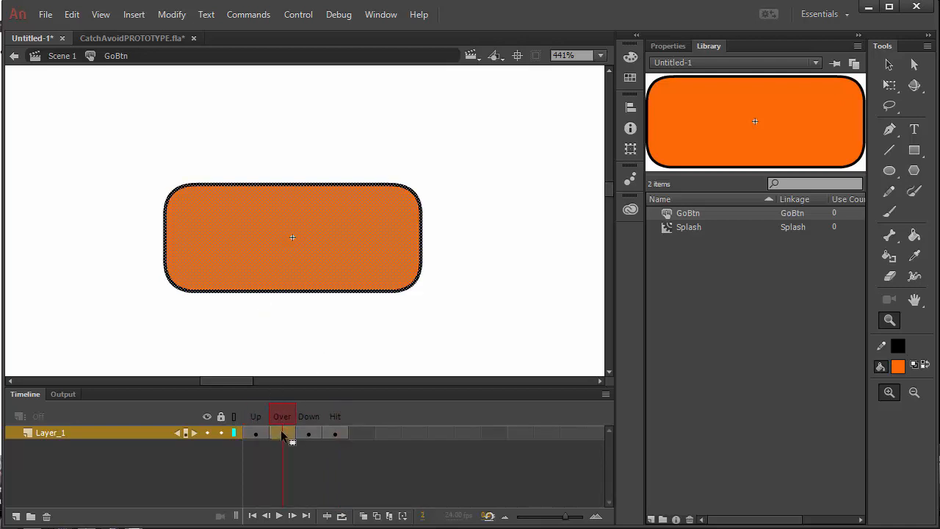
click(178, 173)
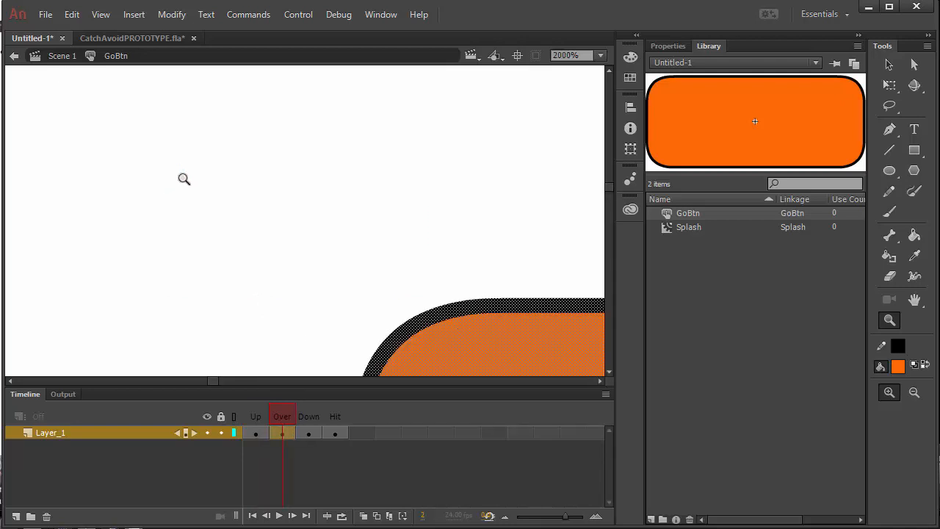
key(ctrl+minus)
key(ctrl+minus)
key(ctrl+minus)
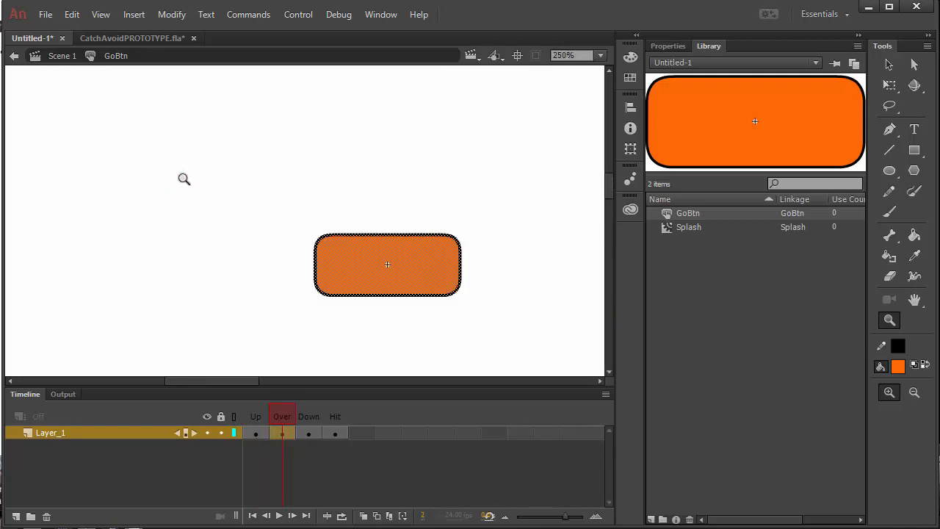
drag(235, 194, 125, 170)
key(v)
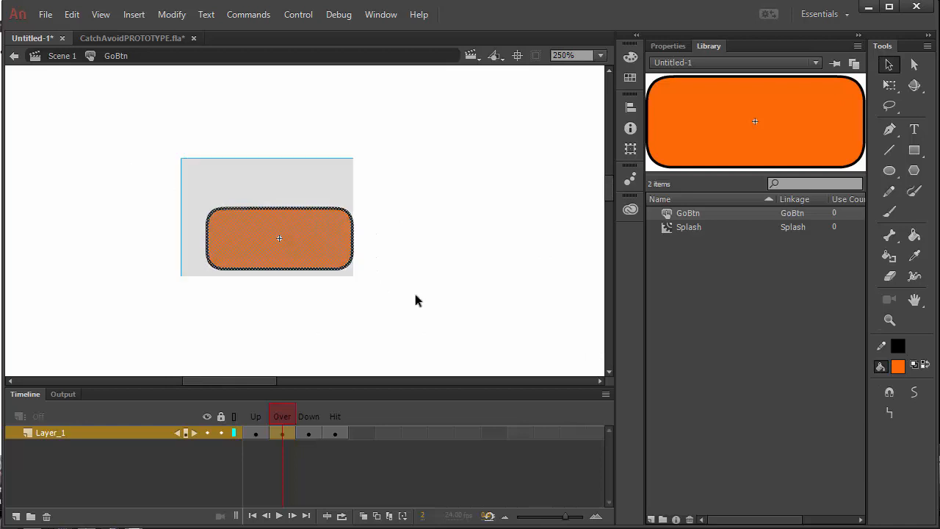
click(630, 148)
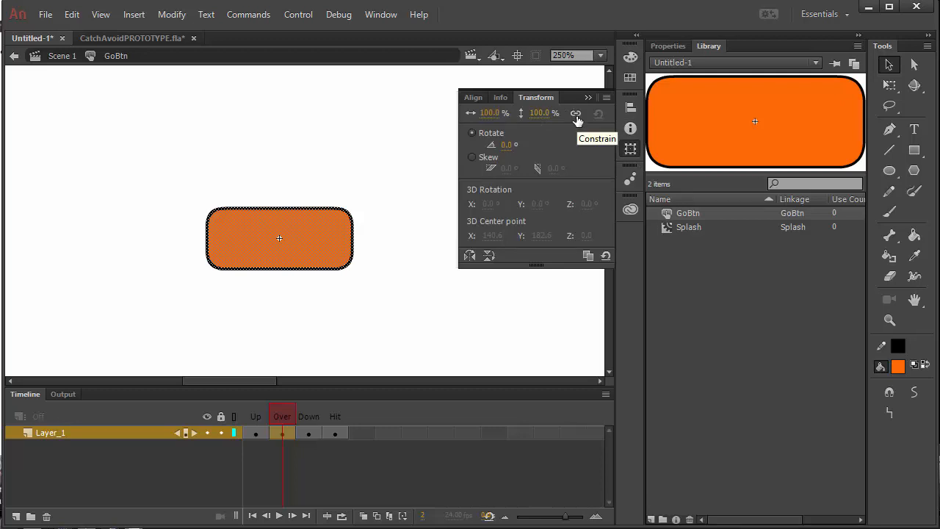
click(497, 112)
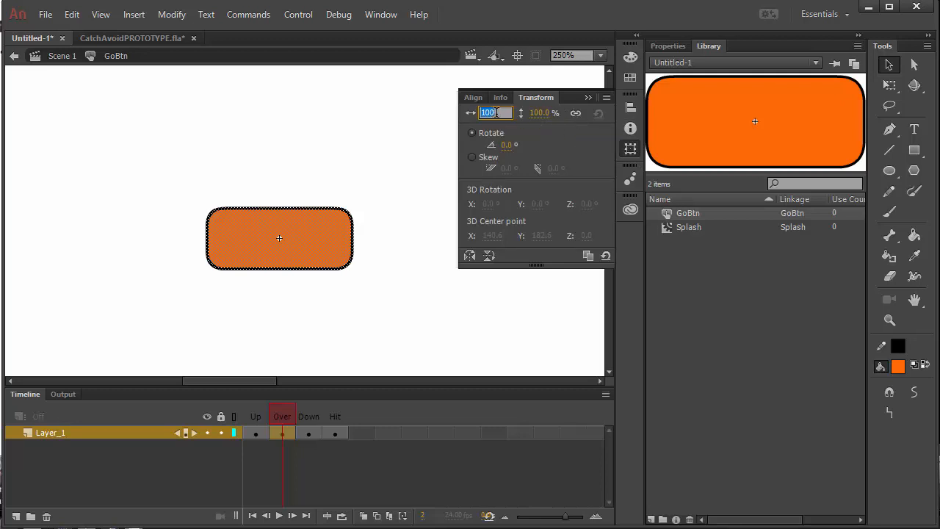
text(110)
key(Return)
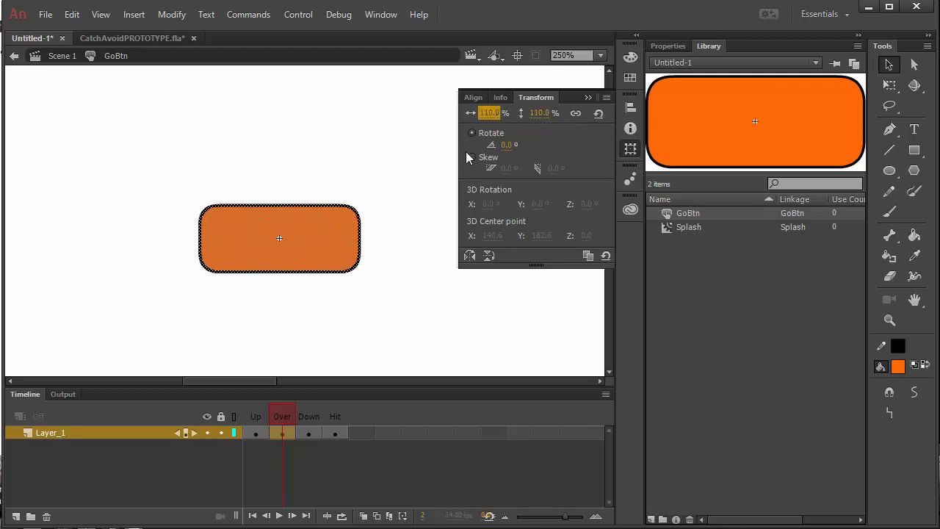
click(260, 422)
click(292, 424)
click(266, 424)
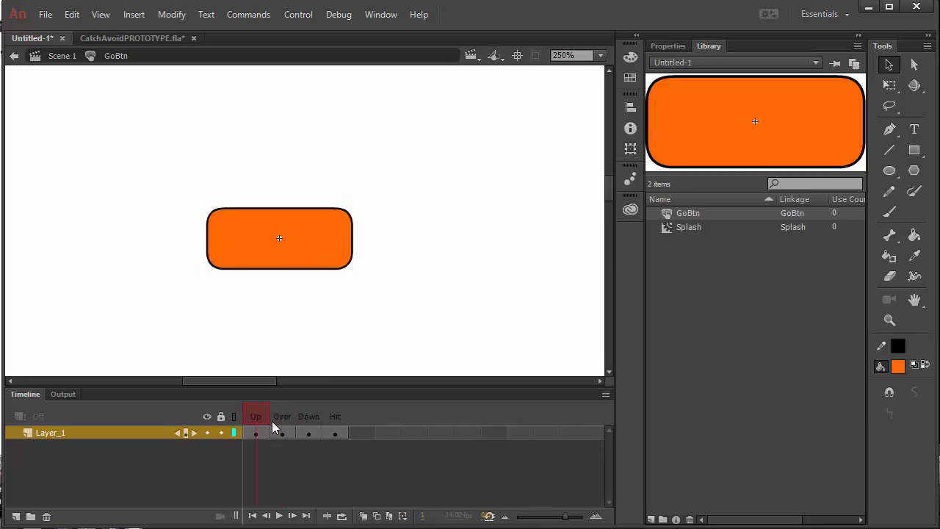
click(290, 425)
Scale the Down state's rectangle and outline to 90% in width and height
click(312, 419)
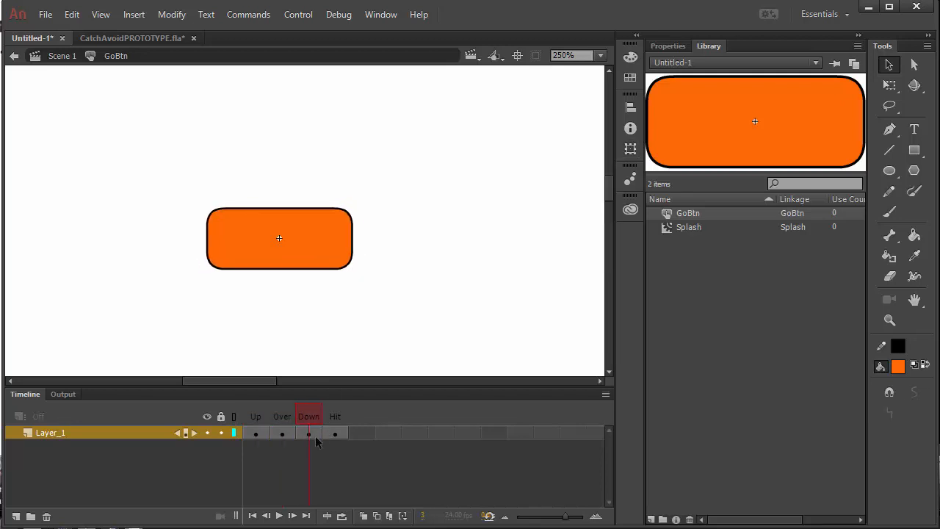
key(ctrl+a)
click(630, 148)
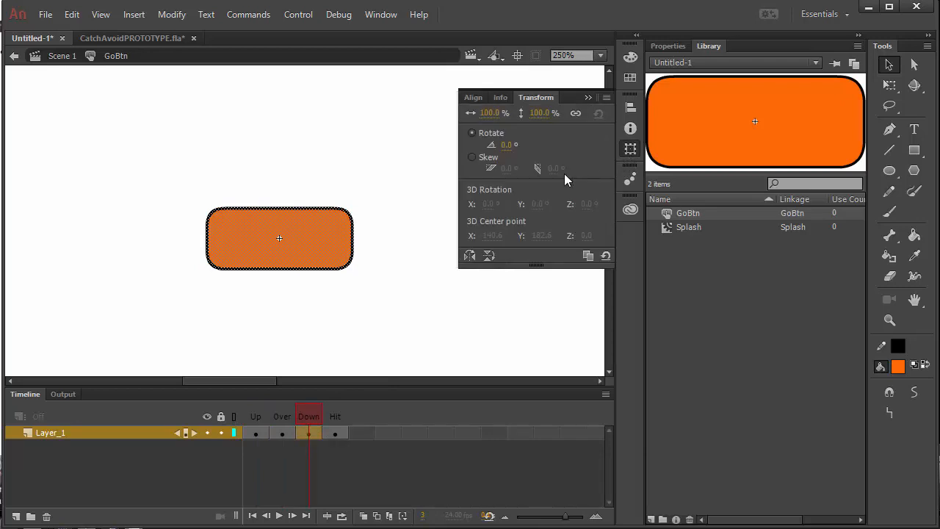
click(489, 113)
text(90)
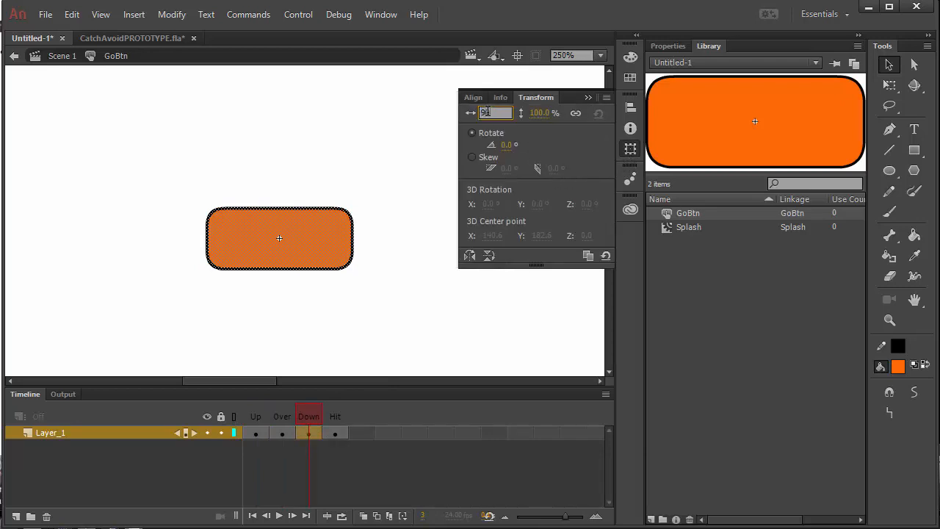
key(Return)
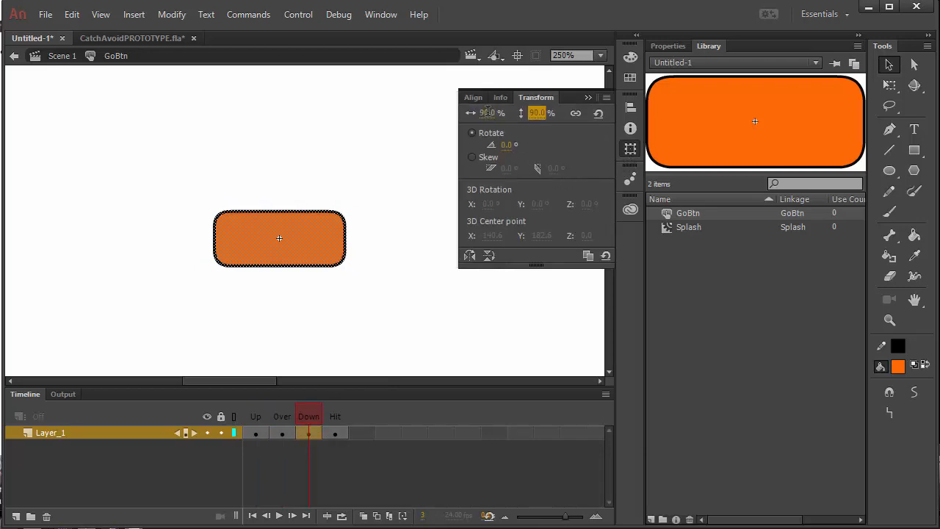
click(293, 366)
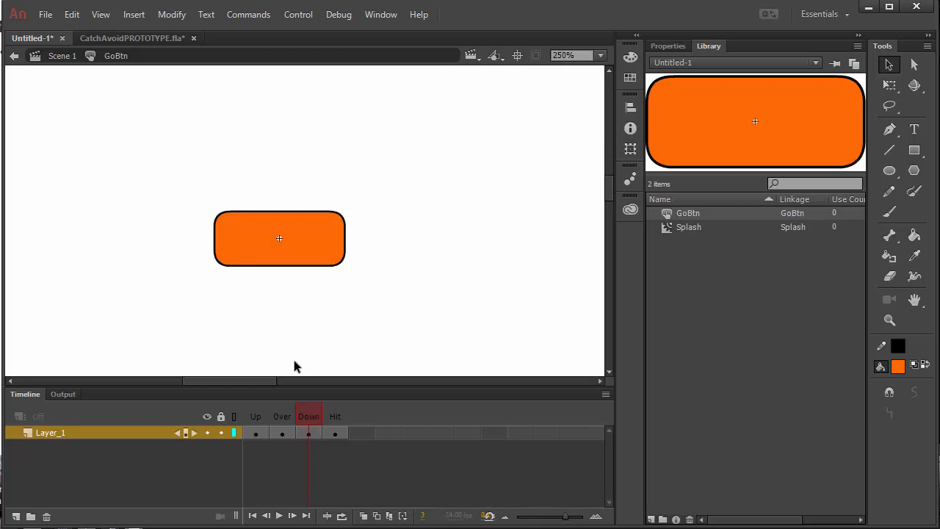
Scale the Hit state's rectangle and outline to 120% in width and height
click(335, 434)
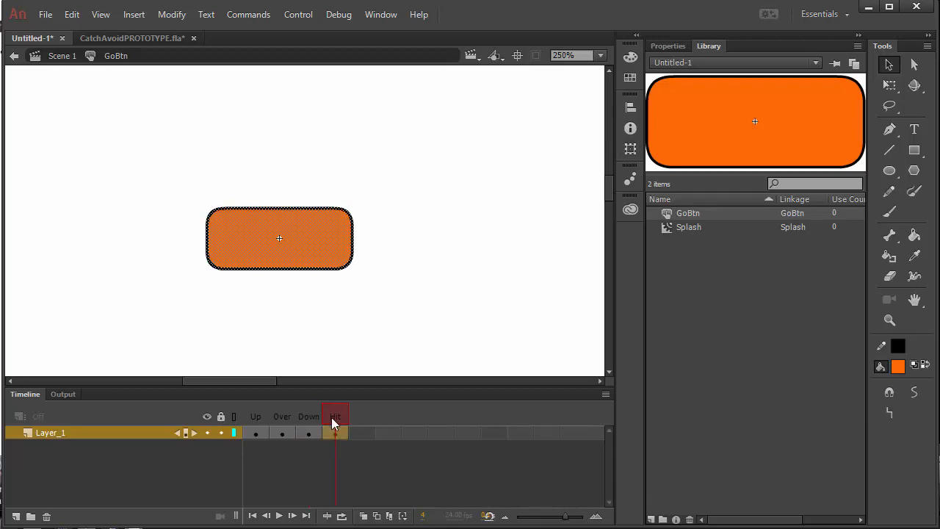
drag(149, 154, 365, 263)
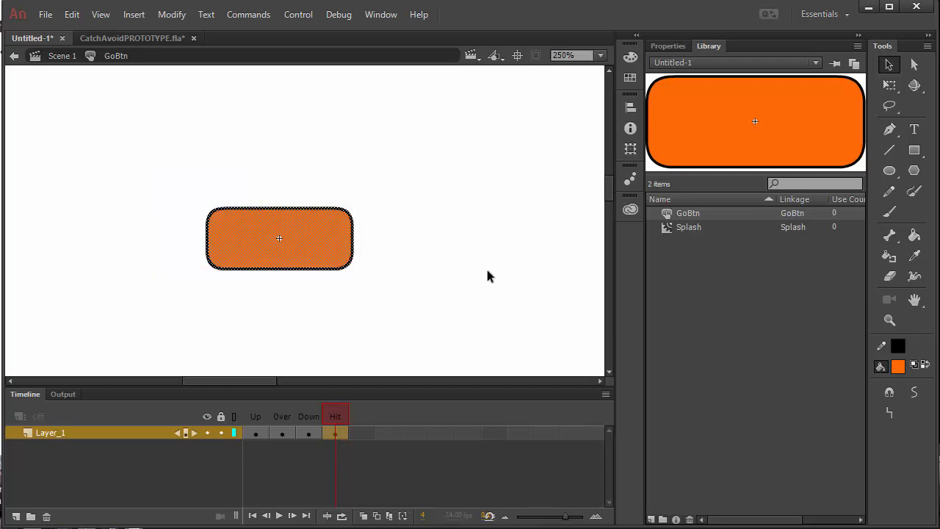
click(631, 108)
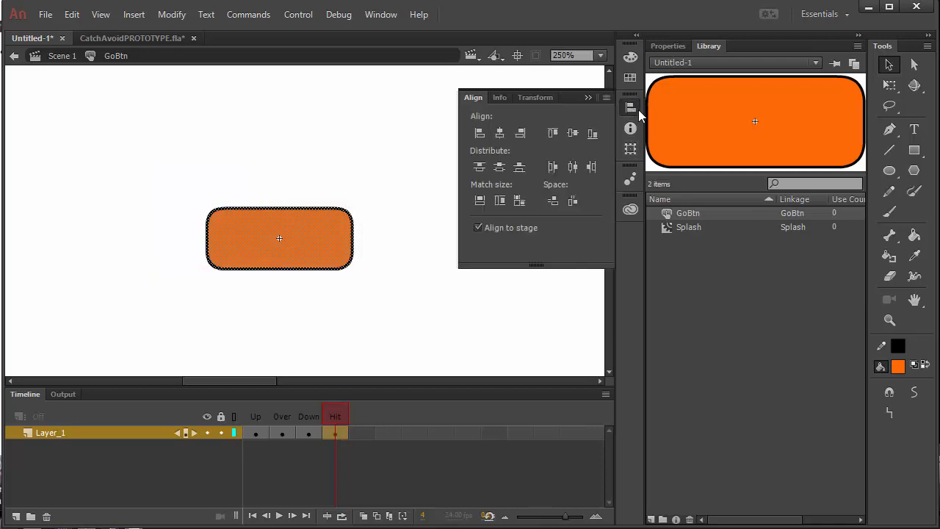
click(631, 148)
click(490, 113)
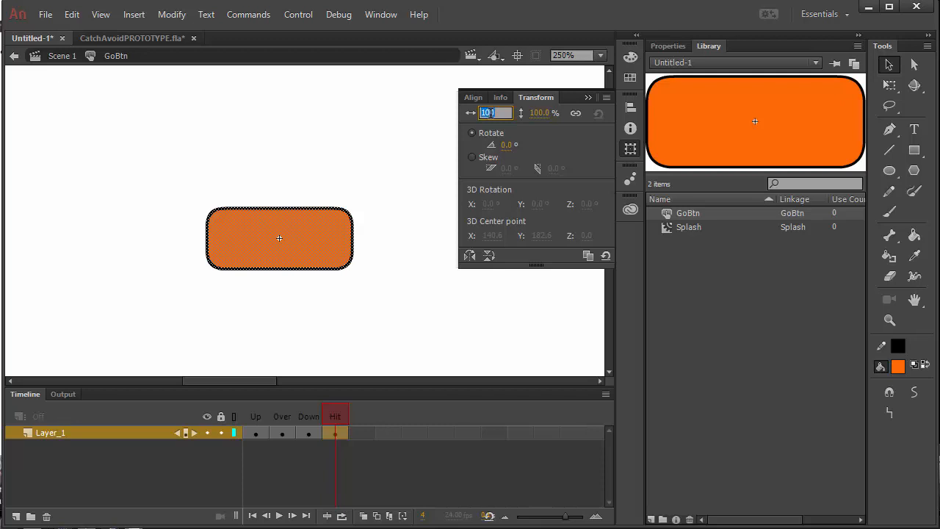
key(Return)
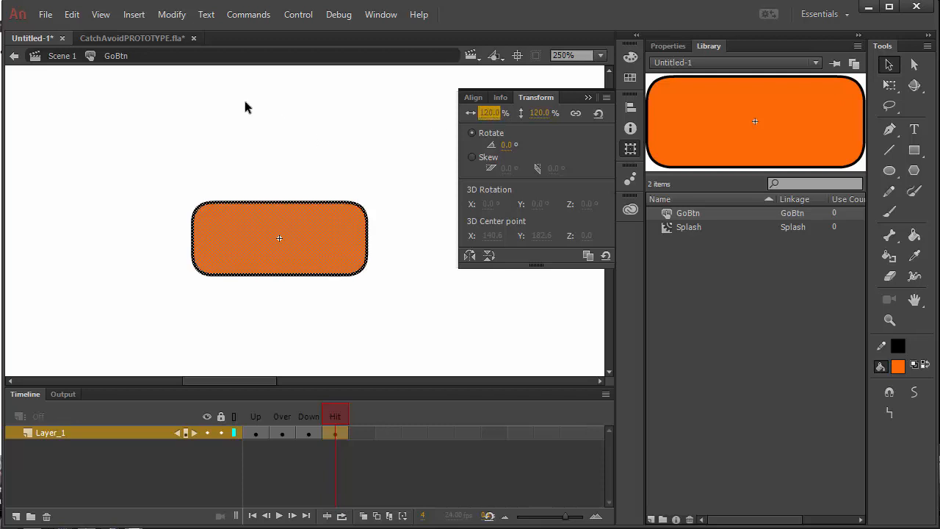
Test the movie with a temporary GoBtn instance on the main stage, trying its states, and delete the instance
click(58, 57)
drag(699, 213, 366, 210)
key(ctrl+Return)
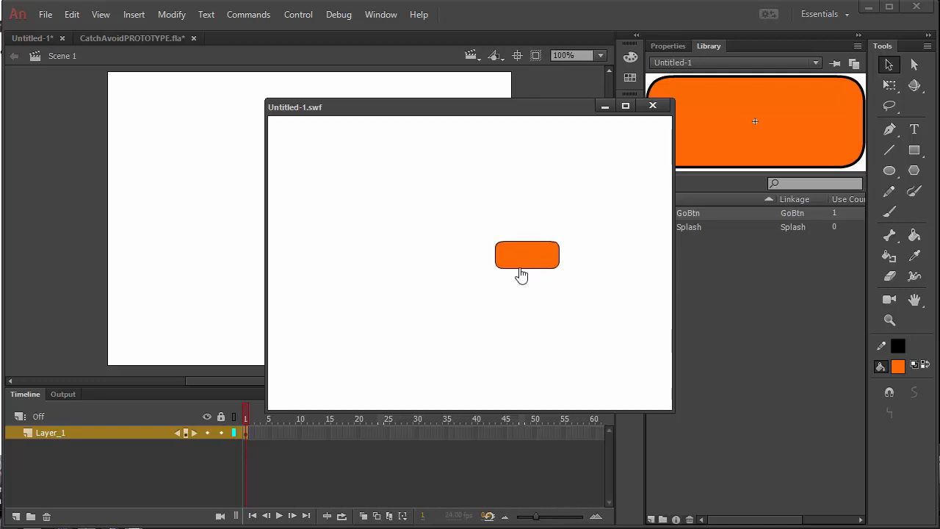
click(522, 268)
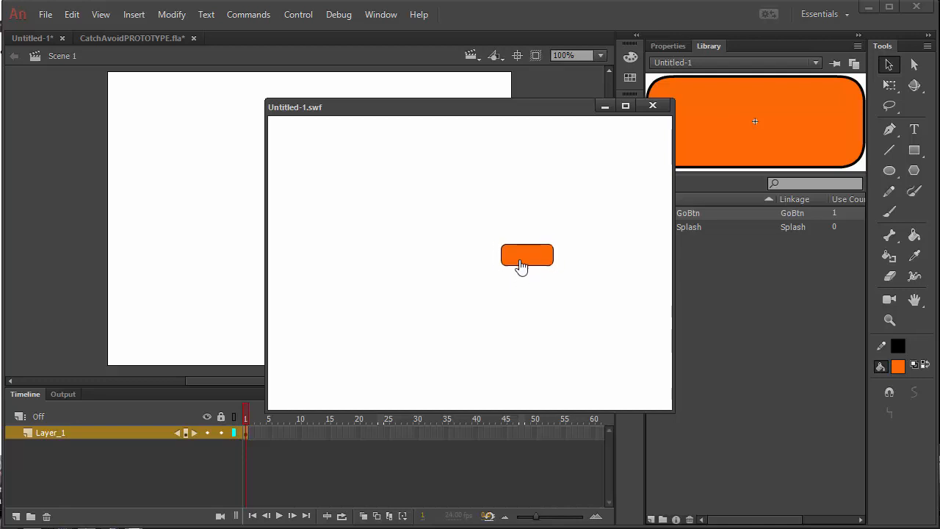
click(653, 106)
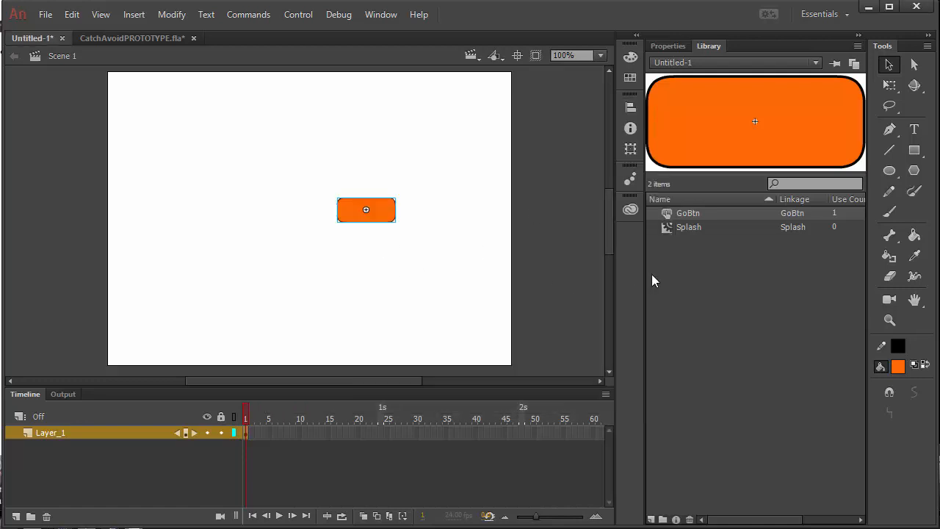
drag(277, 174, 430, 235)
key(Delete)
Add a new layer above Layer_1 inside the GoBtn symbol and enter the text CLICK on it from the Up state
double_click(667, 216)
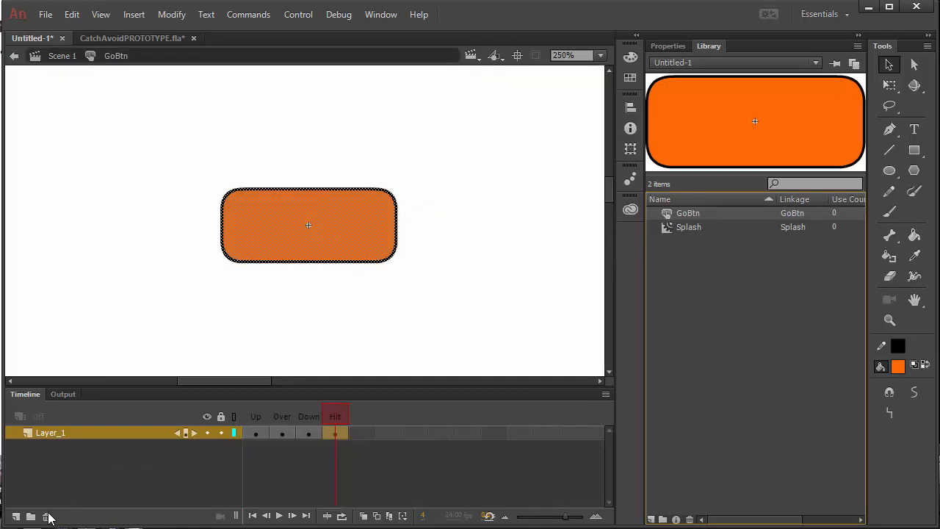
click(16, 516)
click(255, 433)
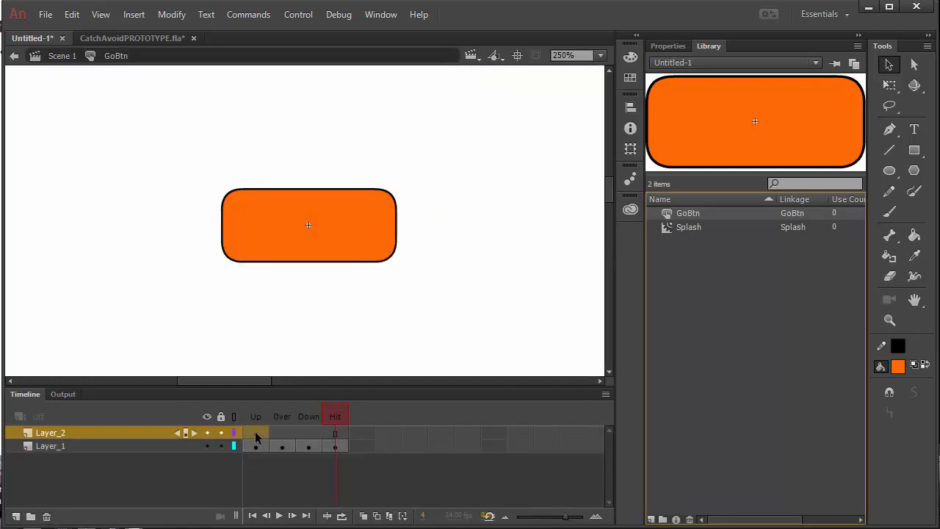
click(914, 129)
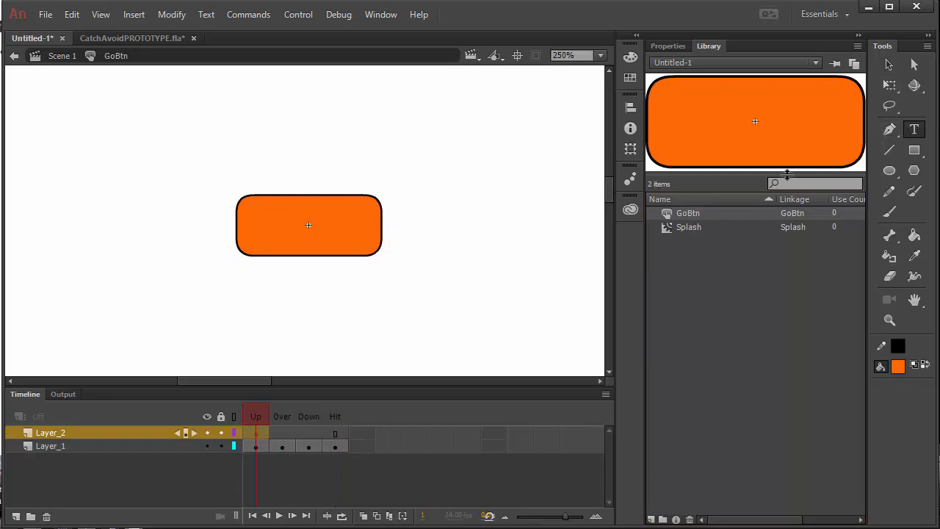
click(295, 166)
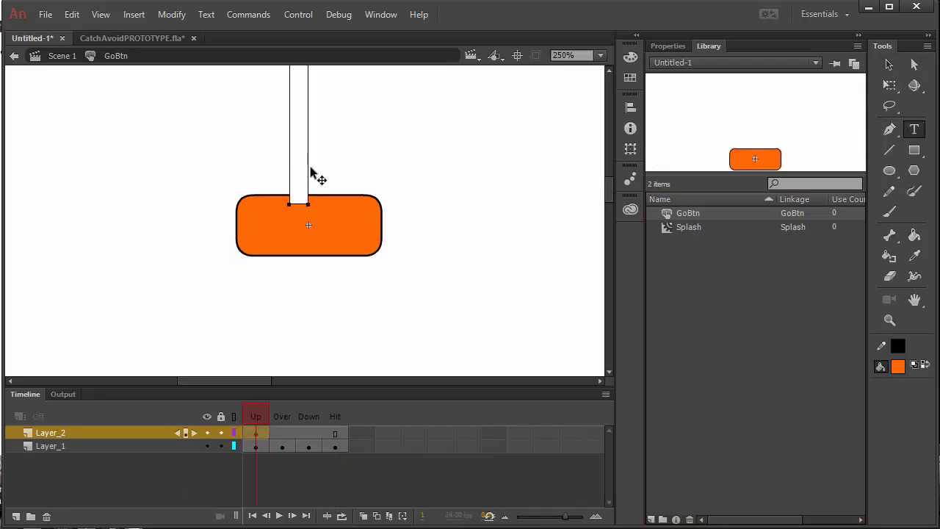
text(SLIC)
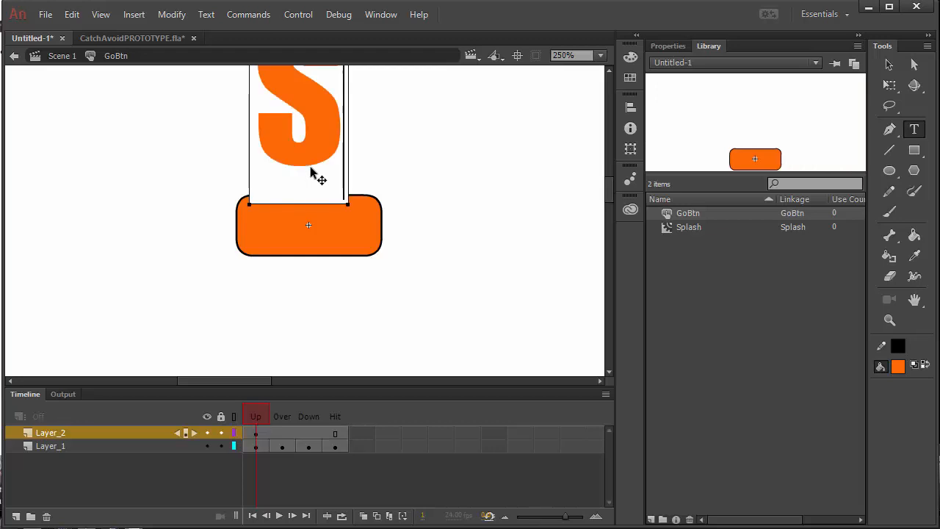
key(BackSpace)
key(BackSpace)
key(BackSpace)
key(BackSpace)
text(CLICK)
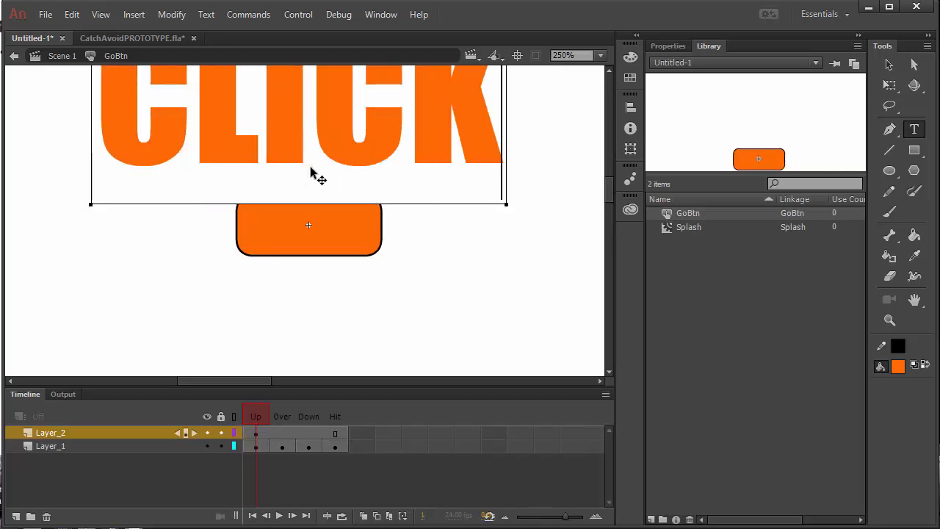
Format the CLICK text as 63 pt black and move it over the orange rectangle
key(ctrl+a)
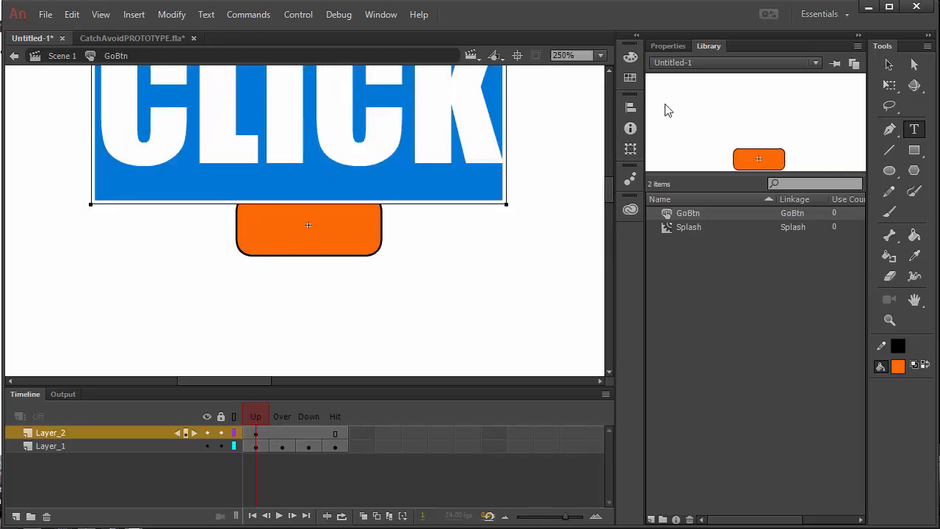
click(668, 46)
drag(722, 228, 693, 229)
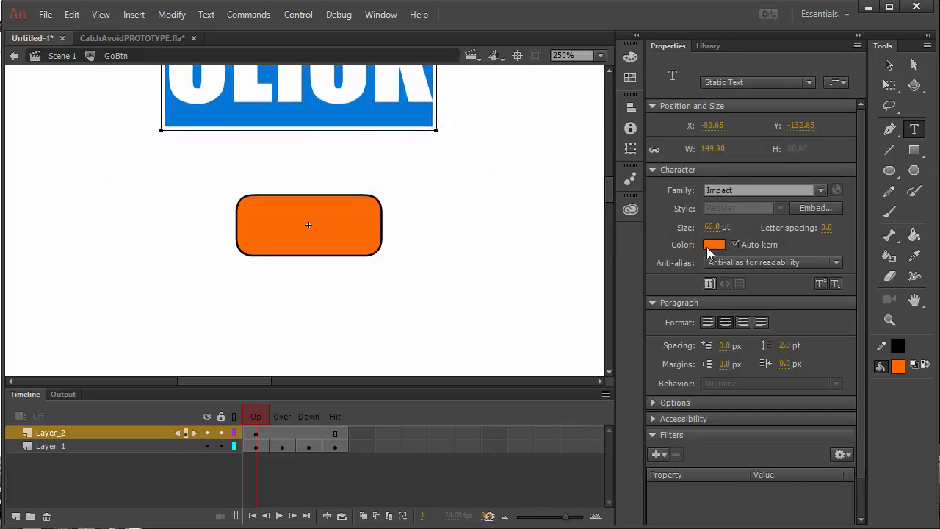
click(713, 244)
click(776, 291)
click(889, 65)
drag(402, 100, 409, 263)
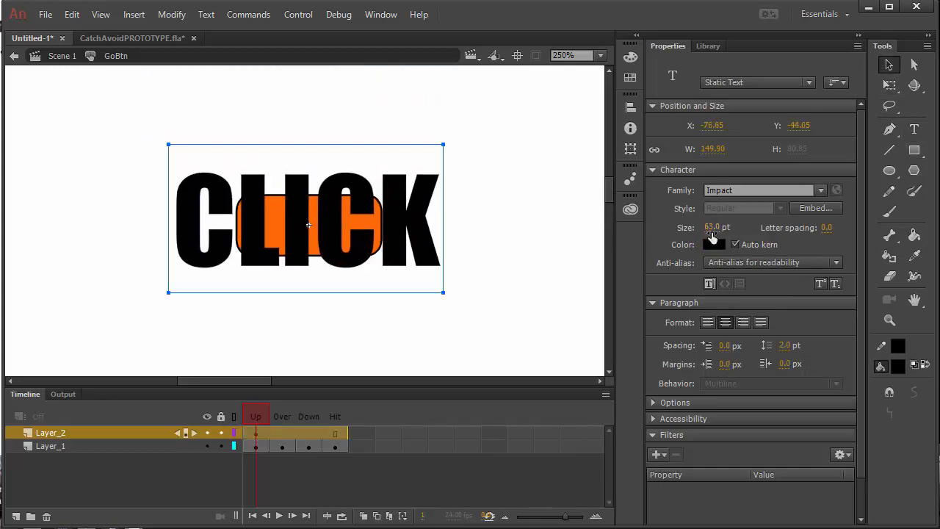
Set the CLICK text's size to 26 pt and center it horizontally and vertically relative to the stage
drag(711, 228, 685, 229)
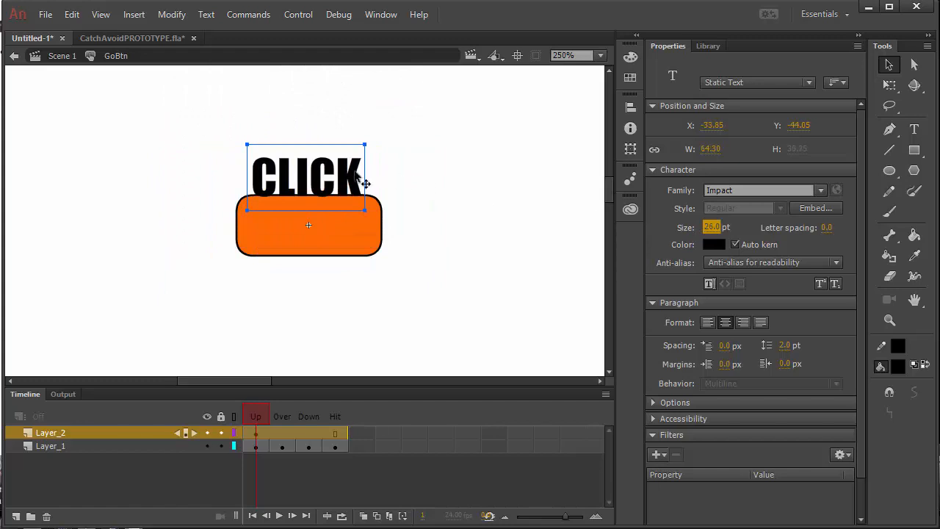
drag(331, 176, 333, 219)
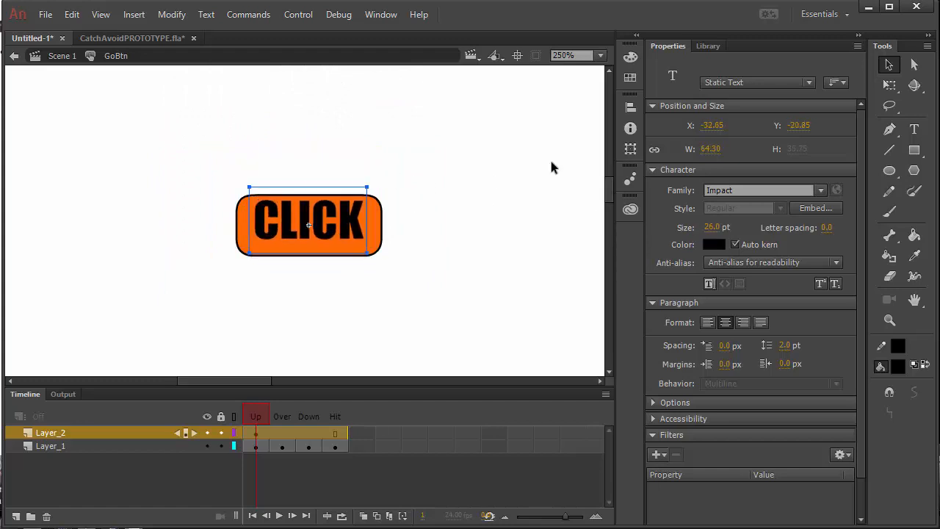
click(630, 107)
click(500, 134)
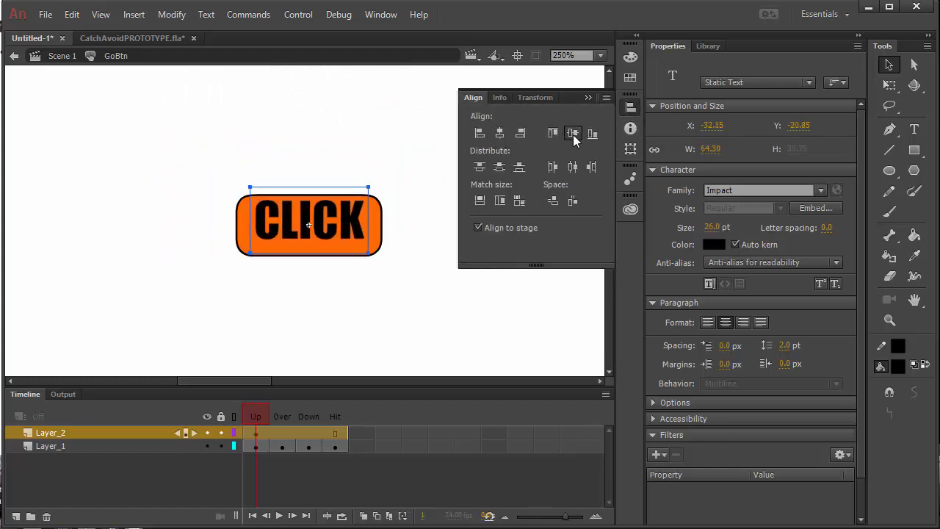
click(573, 134)
click(446, 247)
click(447, 247)
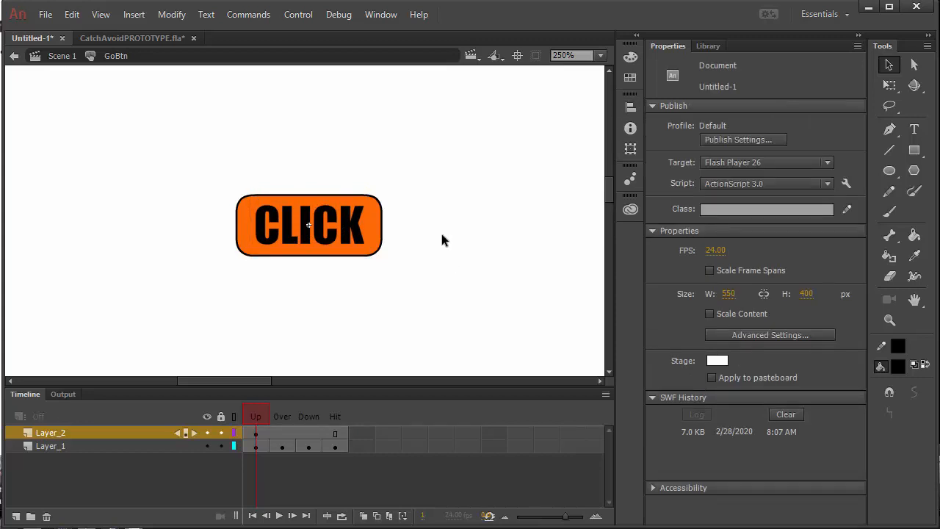
Break the CLICK text apart twice, first into separate letters and then into shapes
click(336, 248)
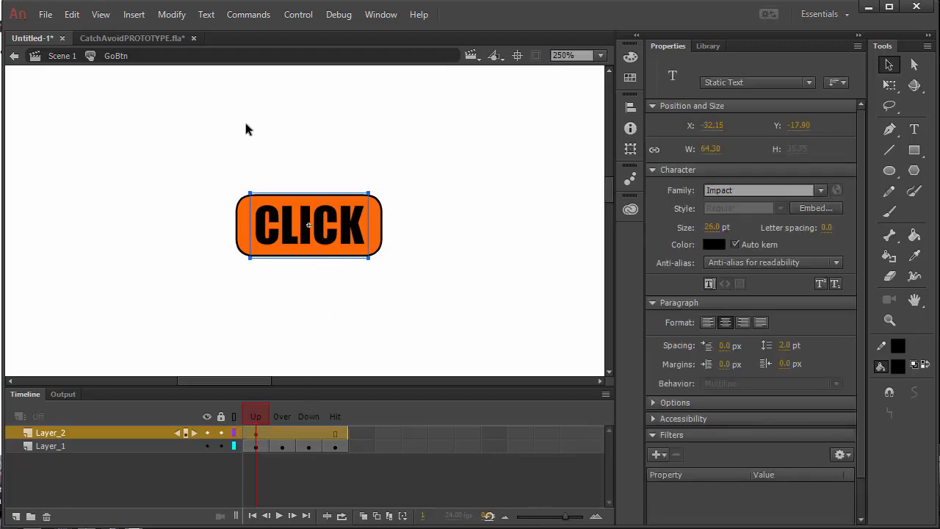
click(173, 15)
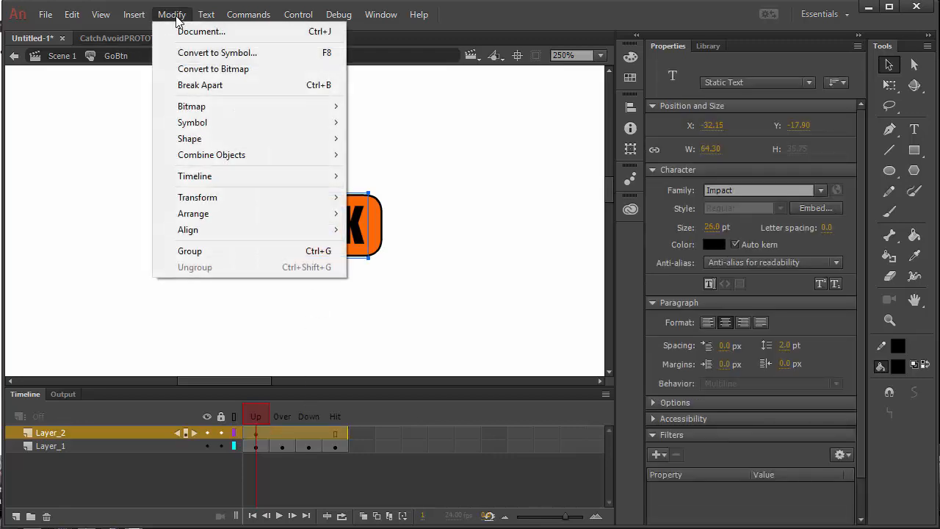
click(200, 85)
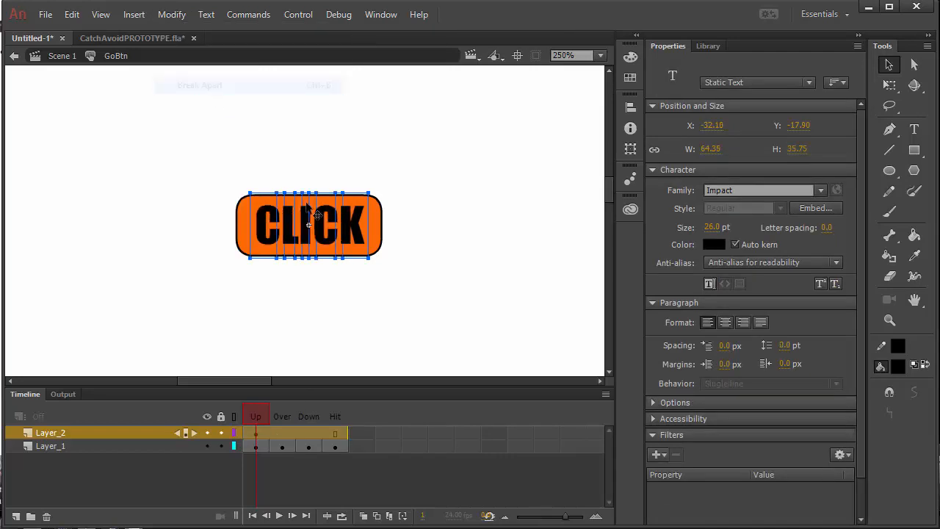
click(174, 14)
click(195, 85)
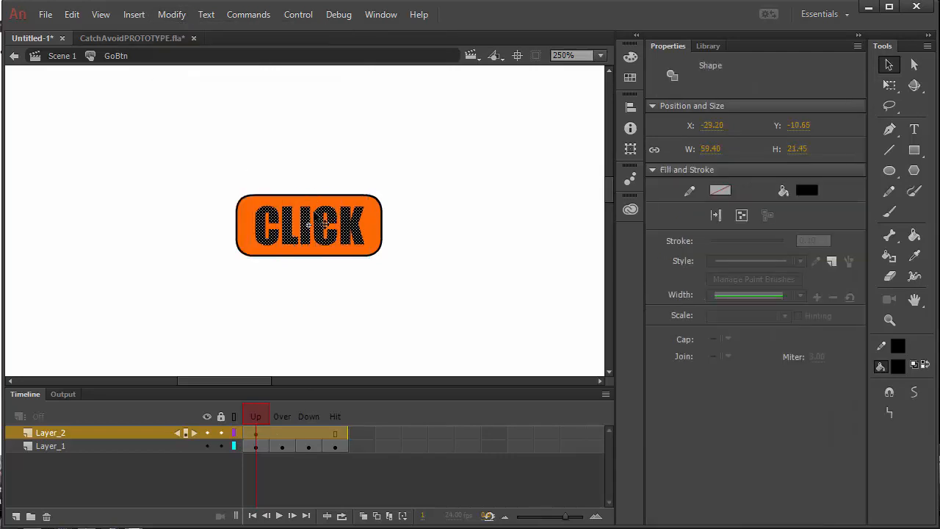
Insert keyframes on Layer_2 for the Over, Down and Hit states
click(294, 422)
double_click(294, 434)
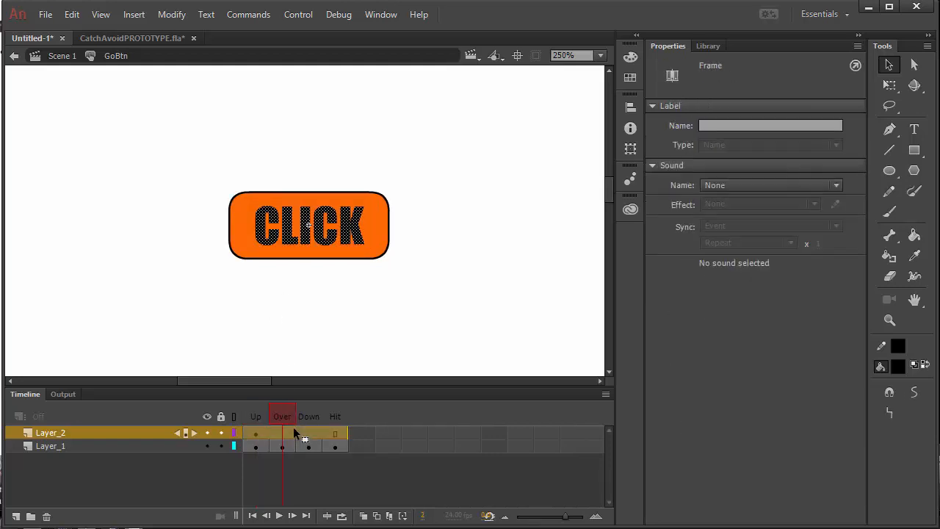
key(F6)
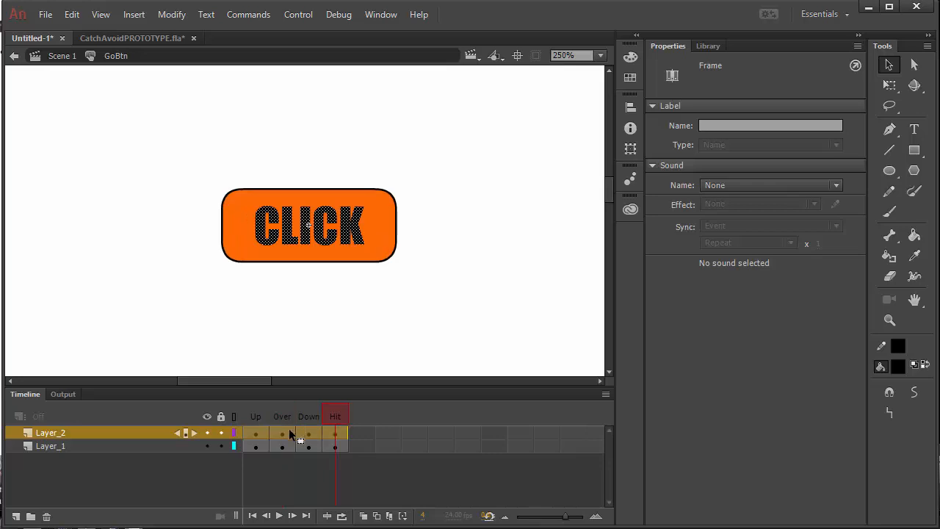
Scale the Over state's CLICK lettering to 110% in width and height
click(280, 434)
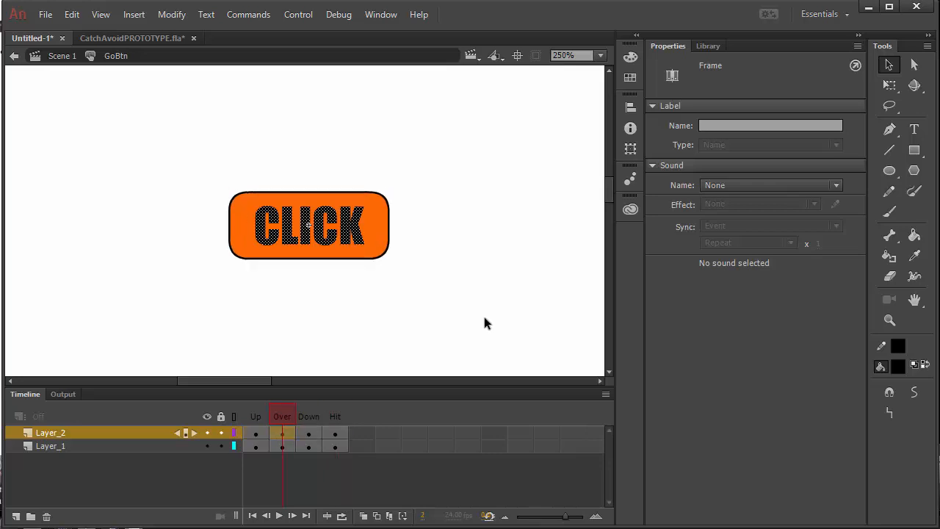
click(630, 149)
click(487, 112)
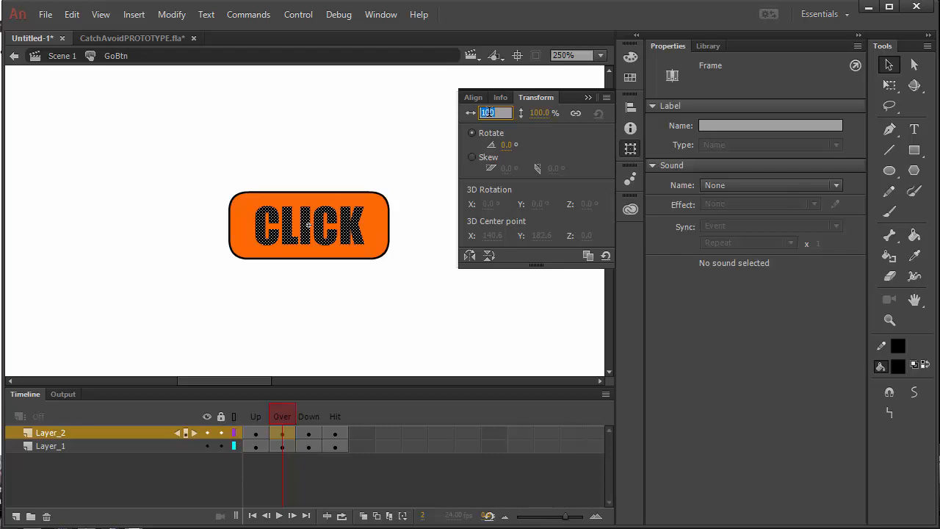
text(110)
key(Return)
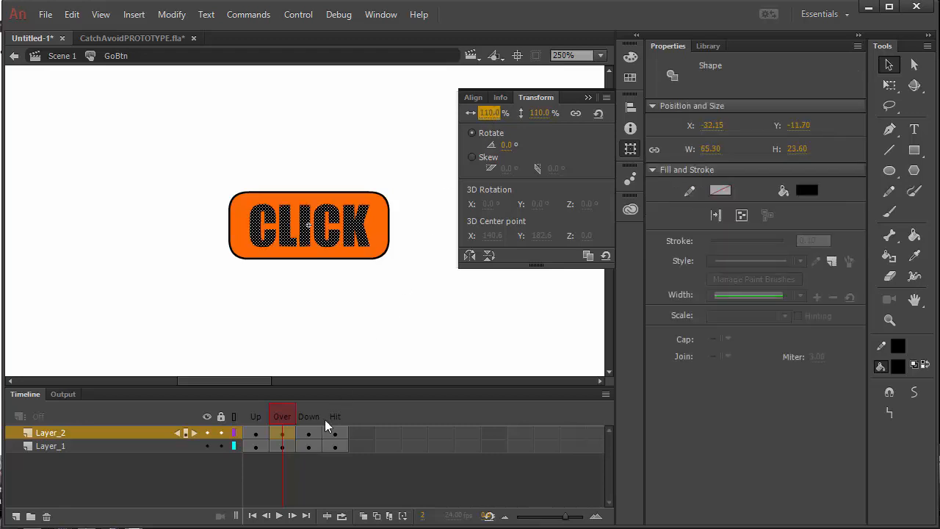
Scale the Down state's CLICK lettering to 90% in width and height
click(308, 434)
click(630, 148)
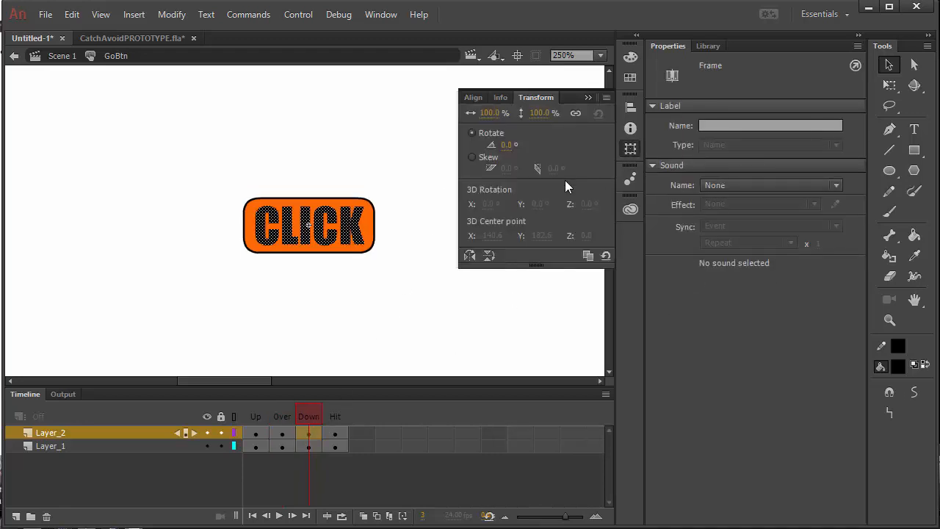
click(489, 112)
text(90)
key(Return)
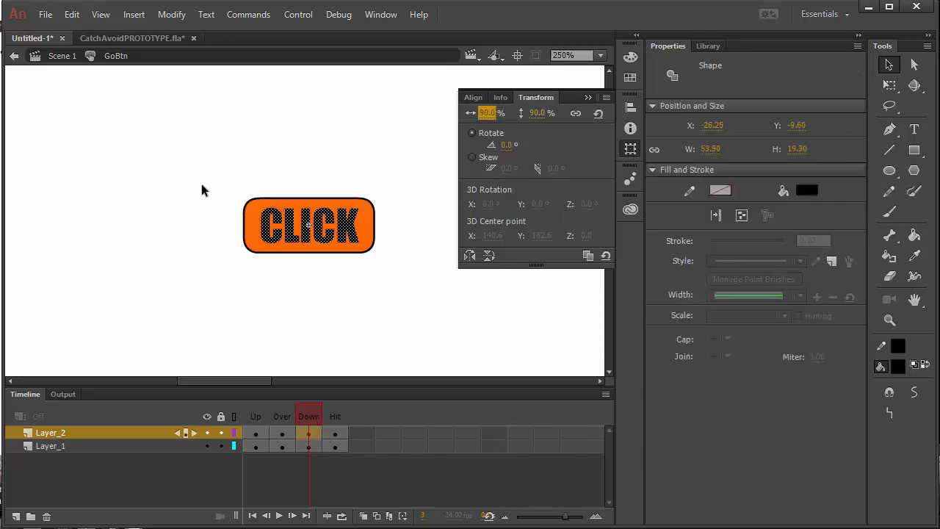
Return to Scene 1, place a temporary GoBtn instance on the stage, and delete it
click(59, 57)
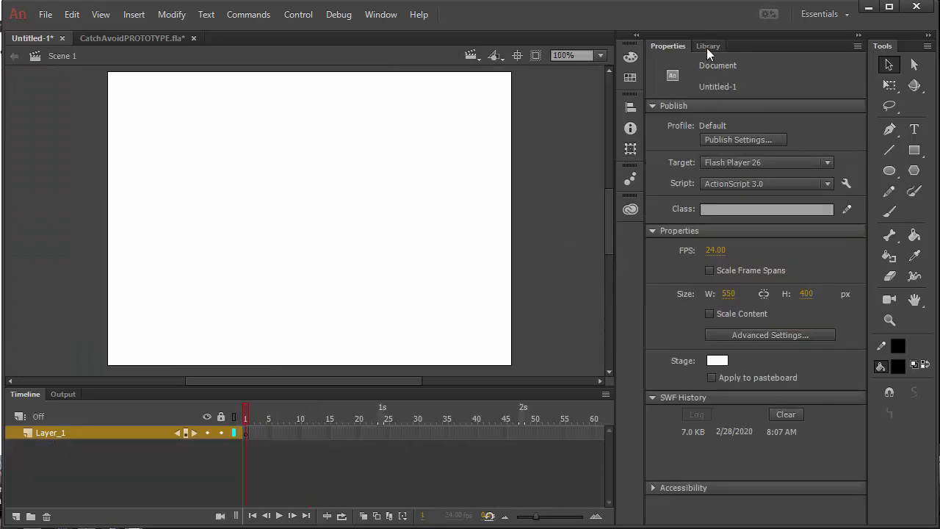
click(707, 48)
drag(759, 126, 372, 202)
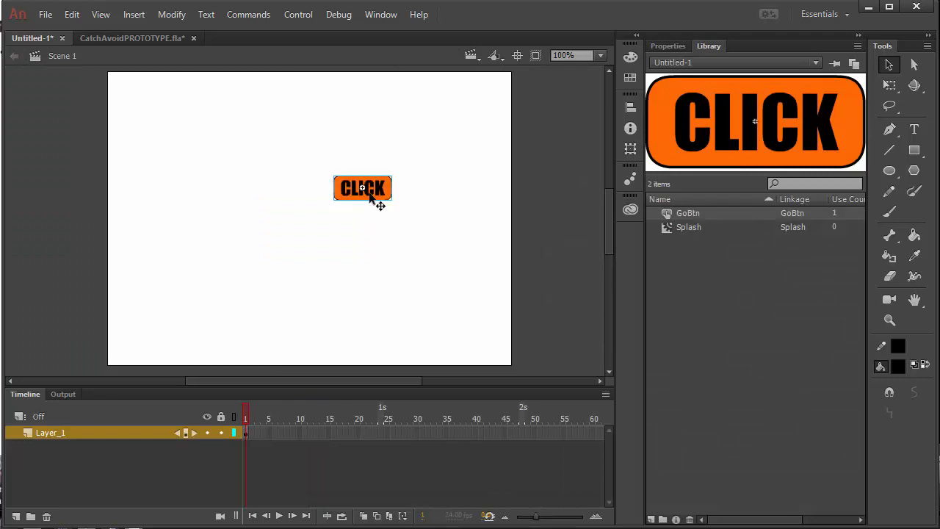
key(Delete)
Switch to the CatchAvoidPROTOTYPE.fla document, look inside the Ship symbol and preview the Shot and Enemy symbols
click(129, 39)
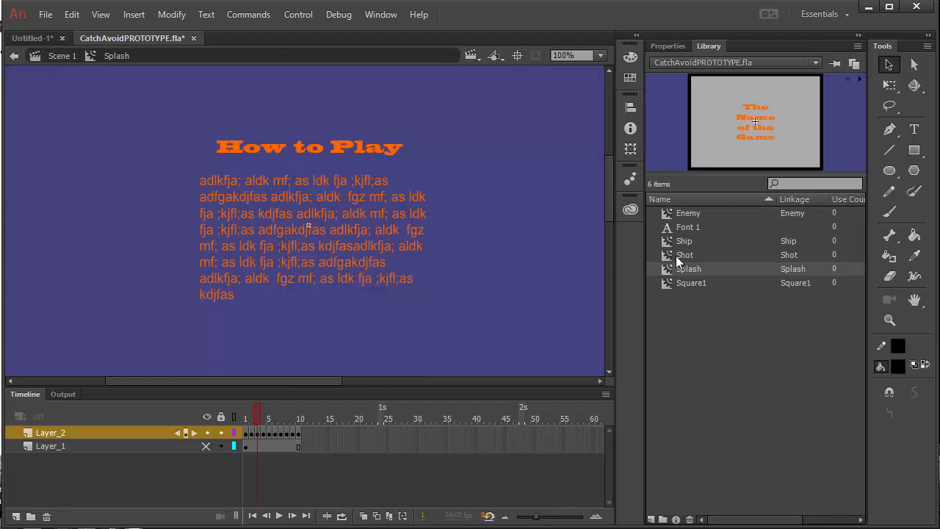
click(669, 243)
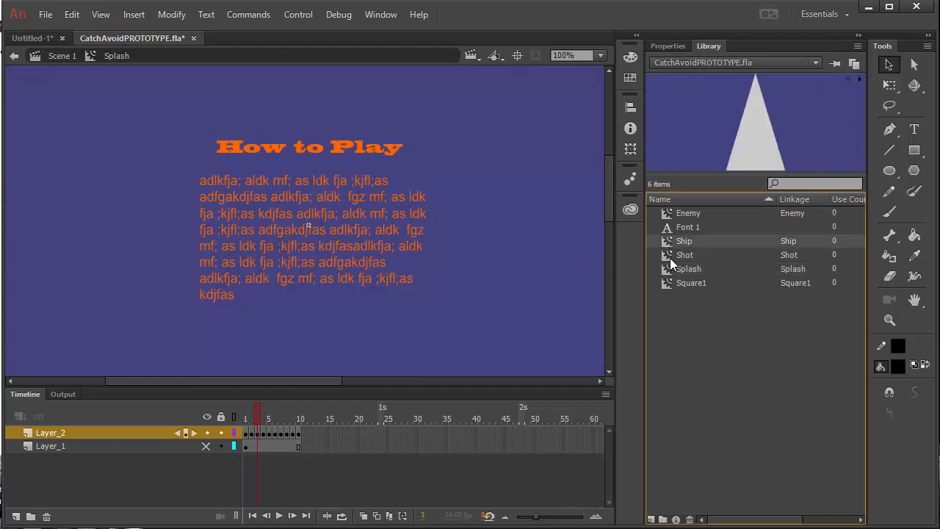
click(670, 258)
double_click(664, 243)
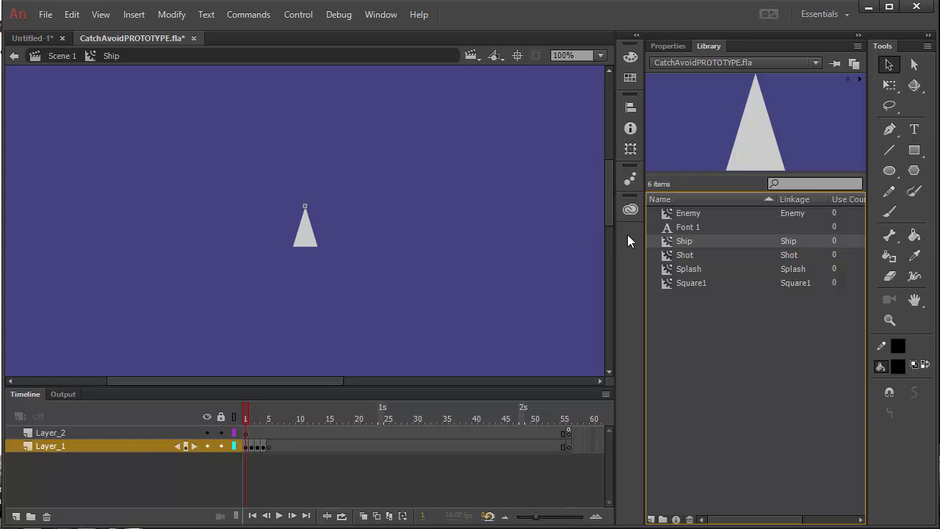
click(672, 213)
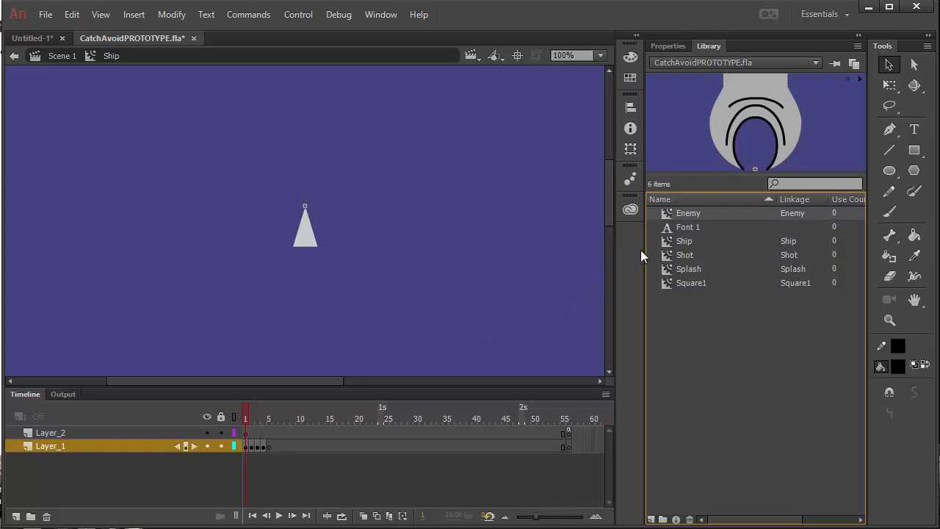
Open the Enemy symbol for editing and scrub through its frames 1 to 4
double_click(667, 213)
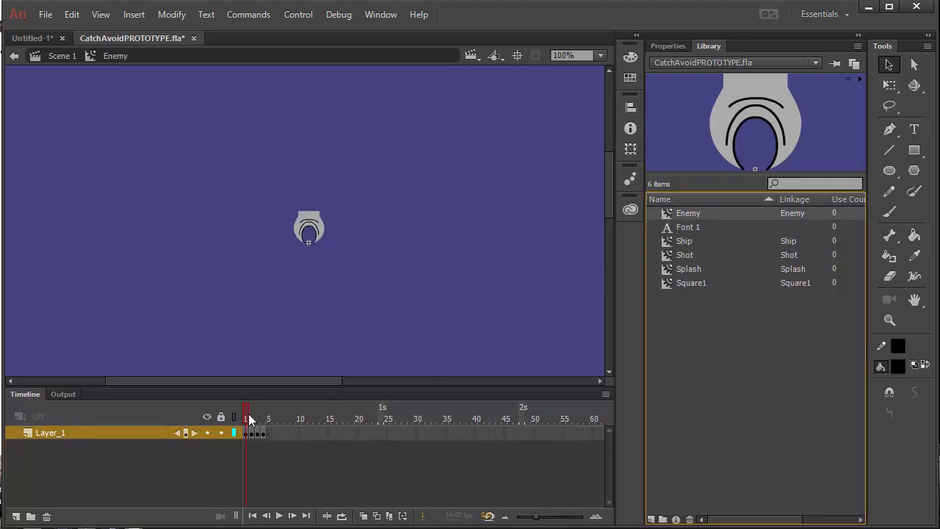
mouse_move(246, 417)
mouse_down()
mouse_move(263, 417)
mouse_move(246, 417)
mouse_up()
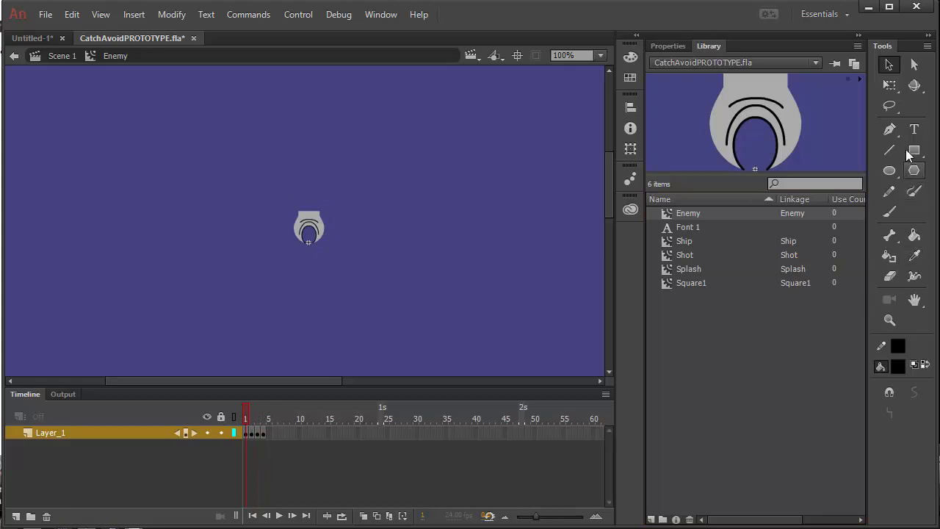
click(888, 317)
drag(247, 417, 265, 415)
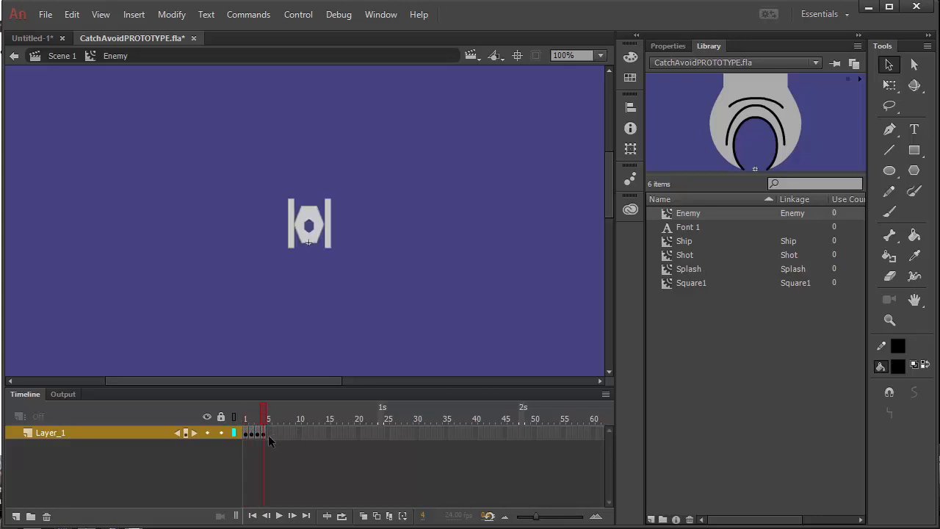
Insert a keyframe at frame 5 of the Enemy symbol's Layer_1 and turn on Onion Skin
click(270, 433)
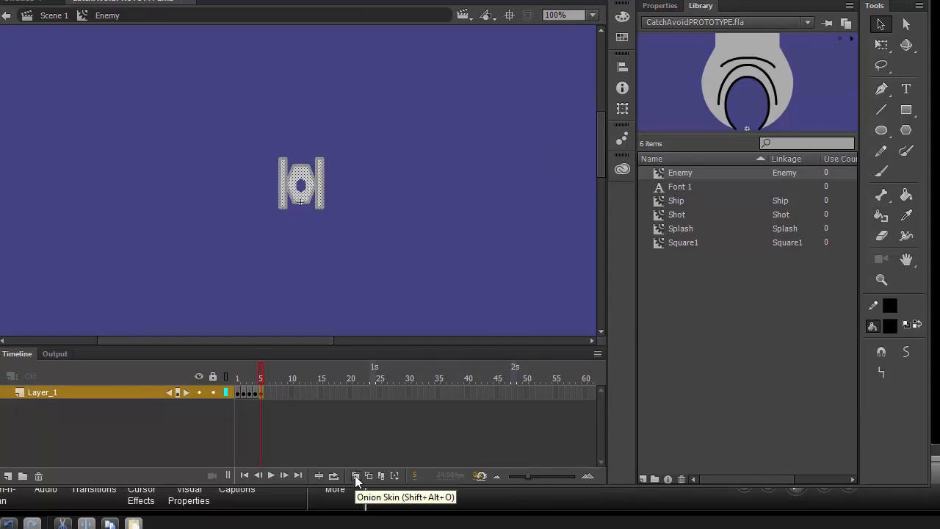
click(355, 475)
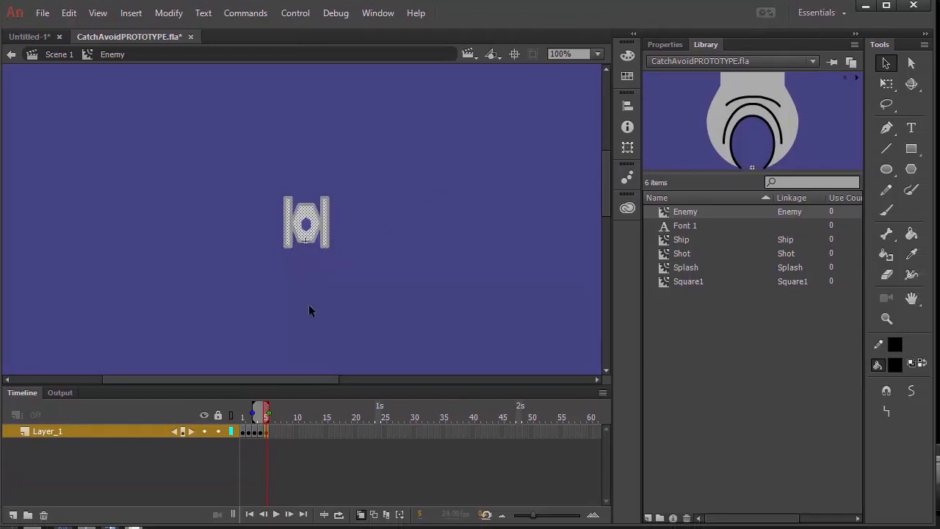
Extend the onion skin range to cover frames 1 to 5 and compare the enemy shapes from frames 1 and 5
drag(246, 415, 213, 412)
drag(263, 420, 244, 420)
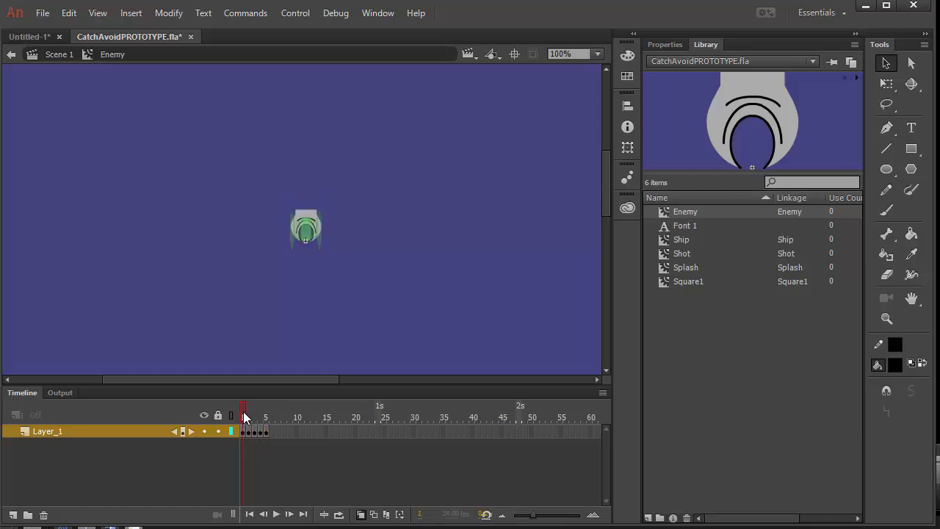
click(887, 319)
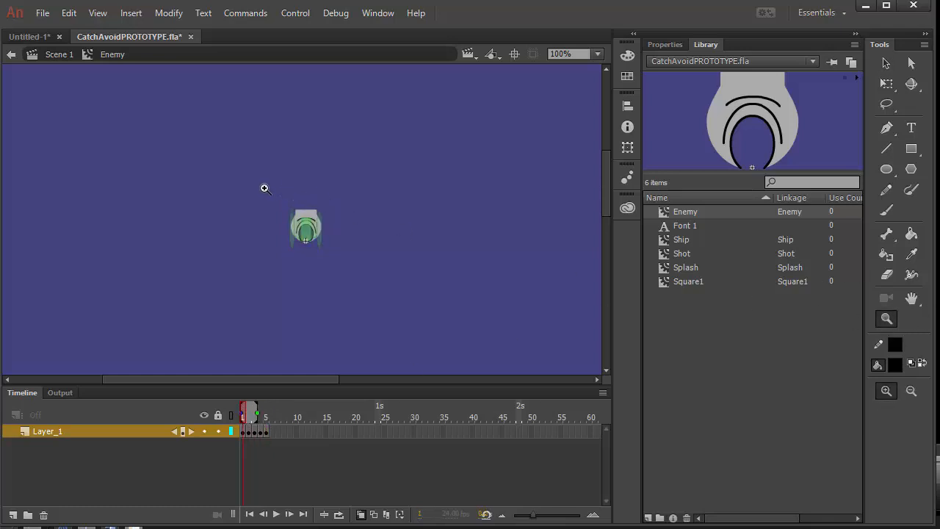
drag(262, 186, 372, 286)
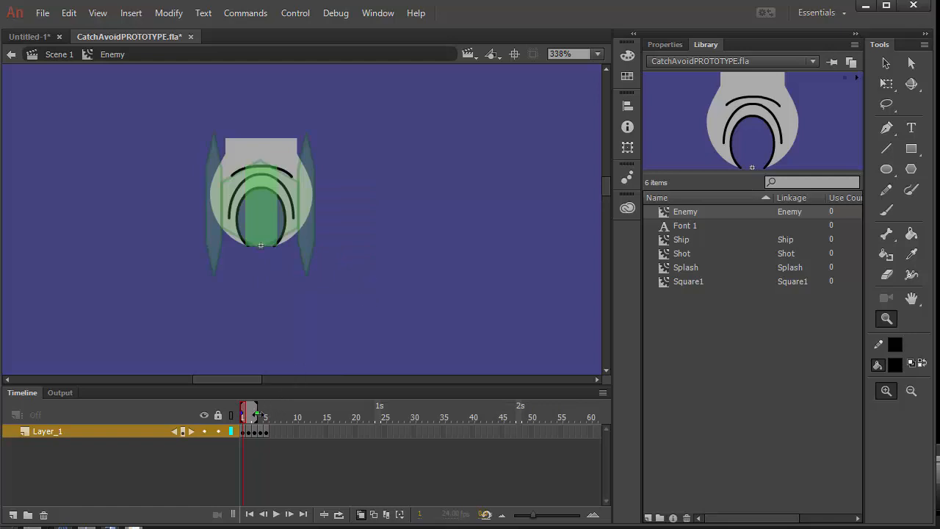
drag(257, 412, 271, 413)
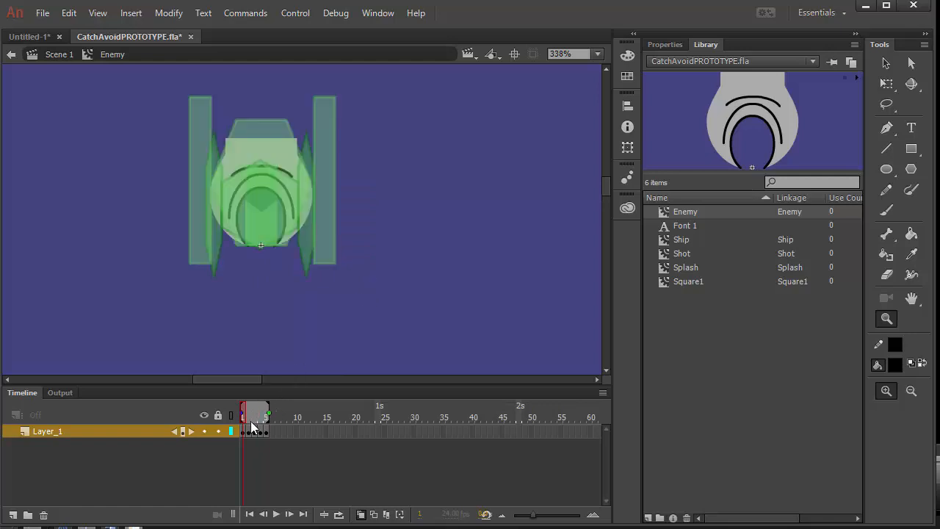
click(268, 432)
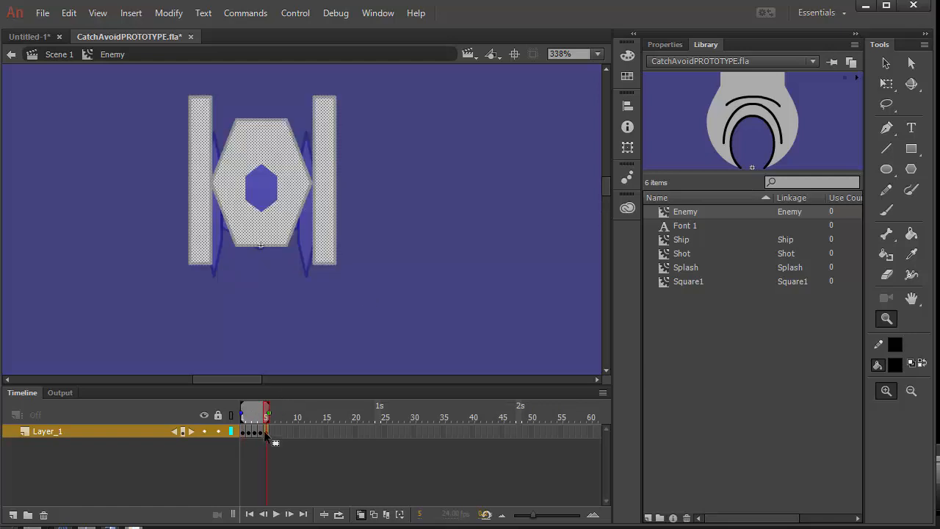
click(360, 516)
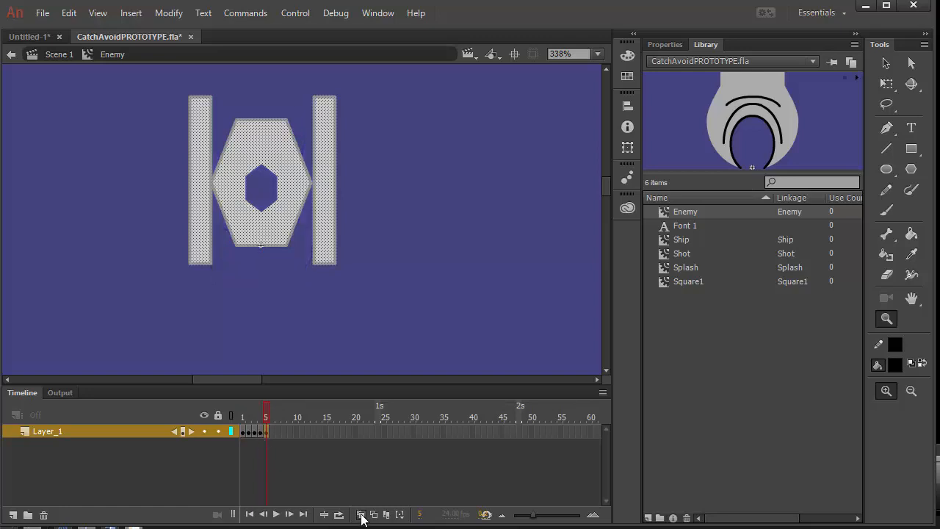
click(361, 517)
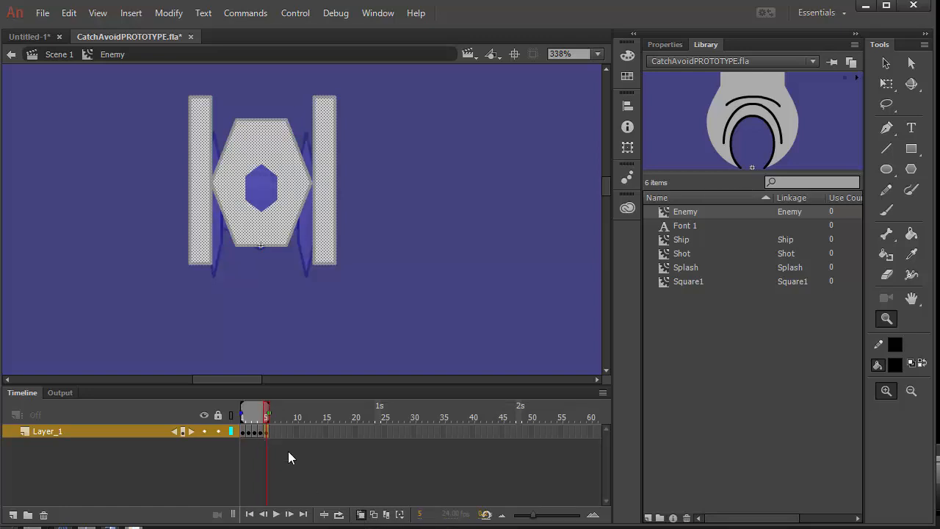
Delete the copied enemy artwork from frame 5 of the Enemy symbol
click(261, 433)
click(266, 433)
key(Delete)
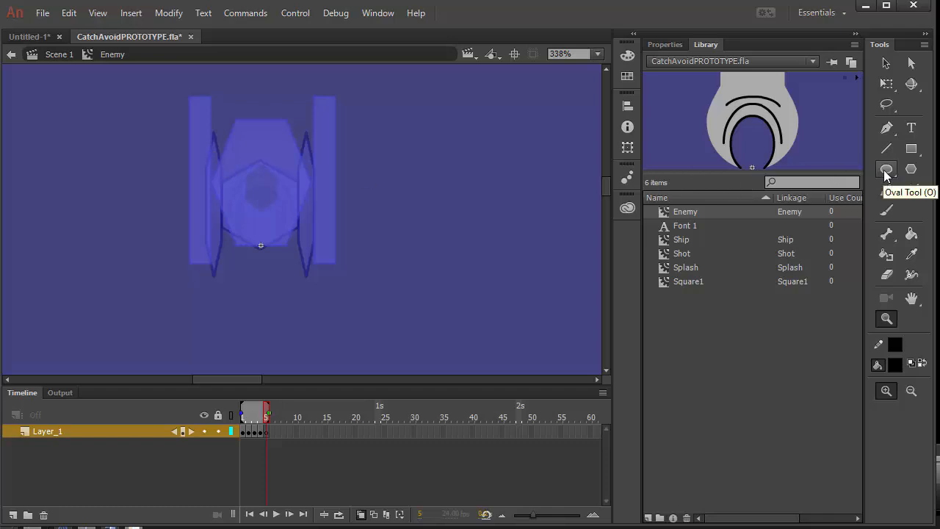
Draw a square-cornered rectangle about 56 × 39 px with a #CCCCCC fill and black stroke over the onion-skinned enemies in frame 5
click(910, 148)
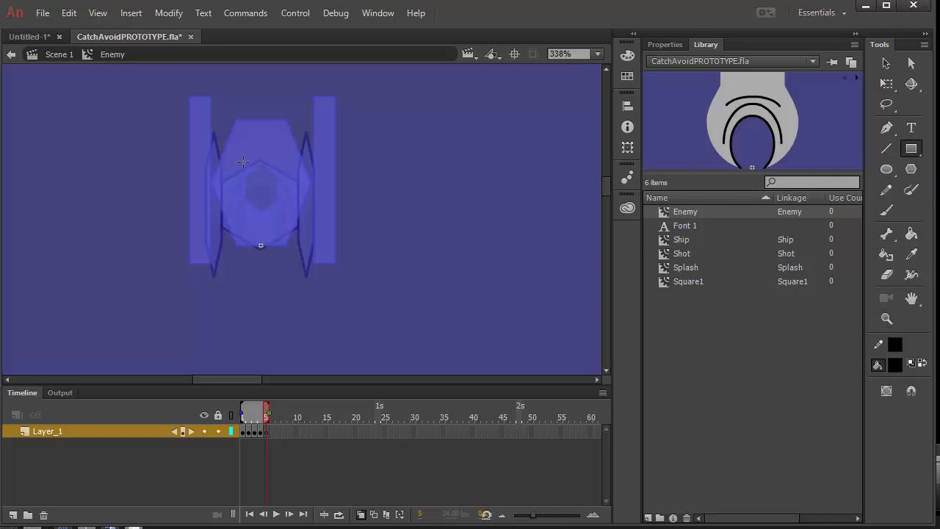
mouse_move(190, 139)
mouse_down()
mouse_move(225, 185)
mouse_move(369, 254)
mouse_up()
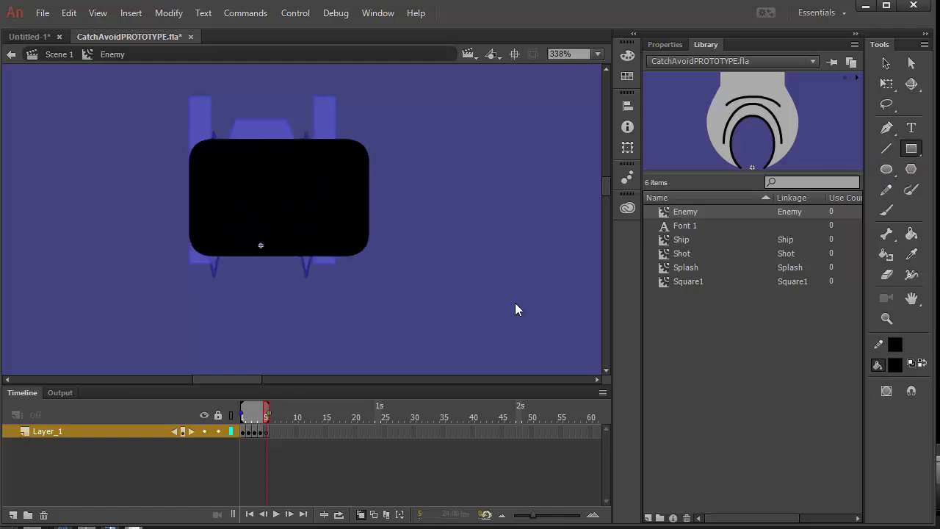
key(ctrl+z)
click(669, 45)
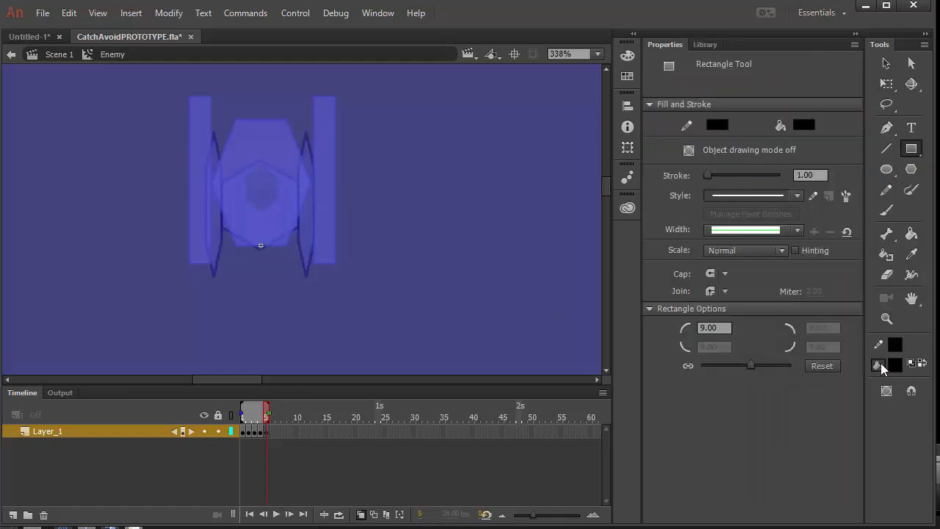
click(910, 363)
click(803, 125)
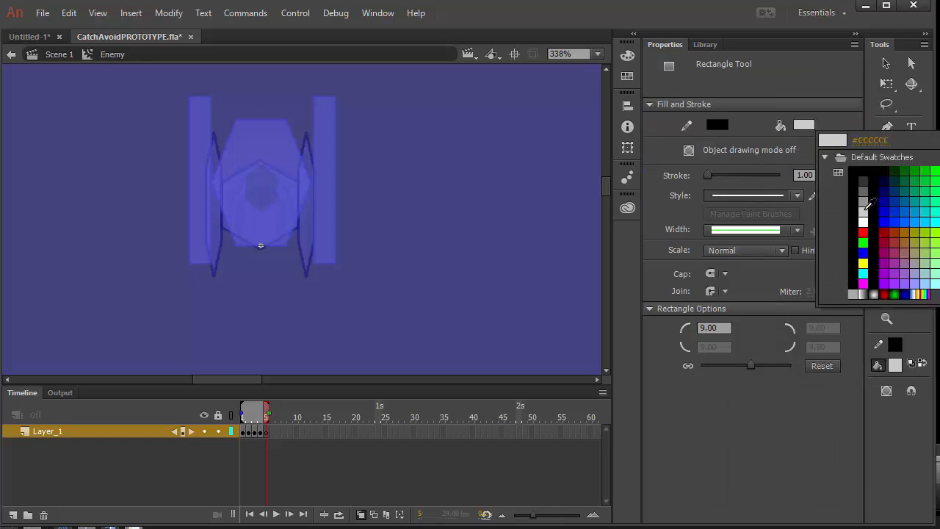
click(865, 209)
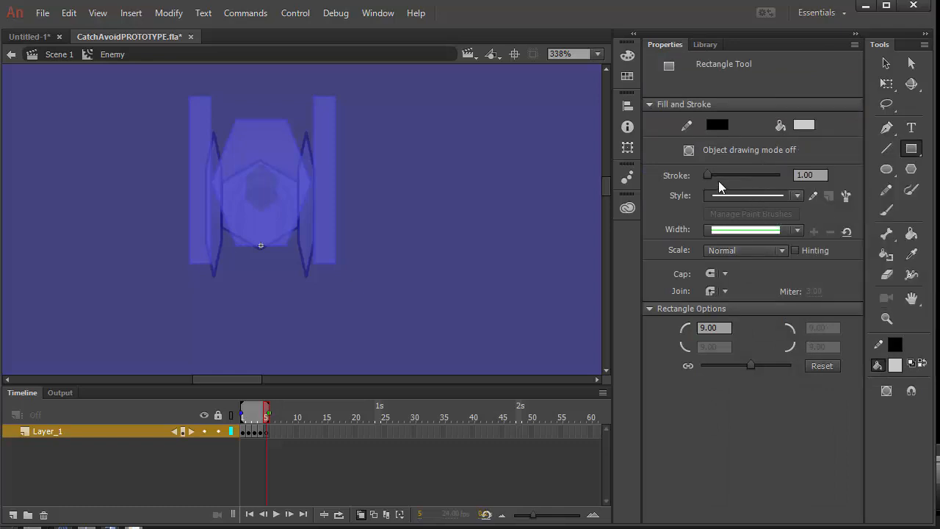
click(822, 366)
drag(203, 144, 342, 242)
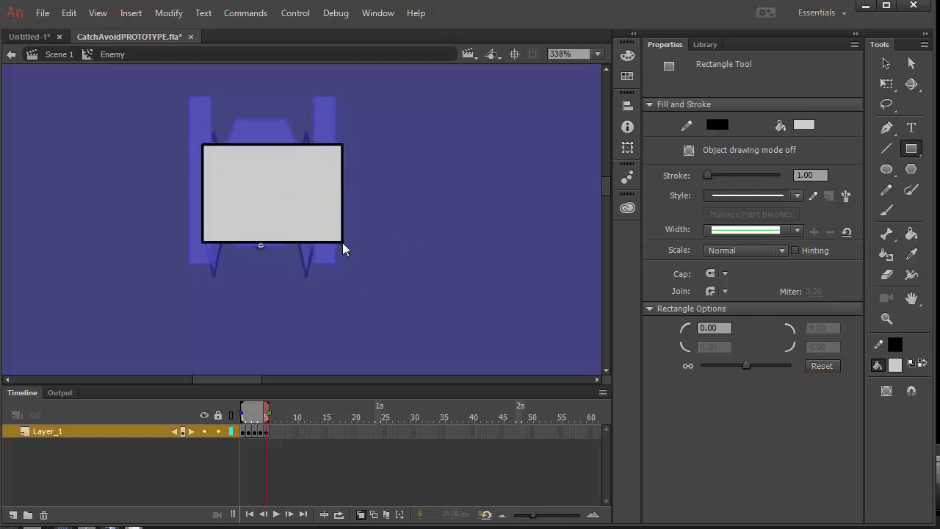
Shift the rectangle's two upper corner points inward by three large nudges each to form a symmetrical trapezoid
key(v)
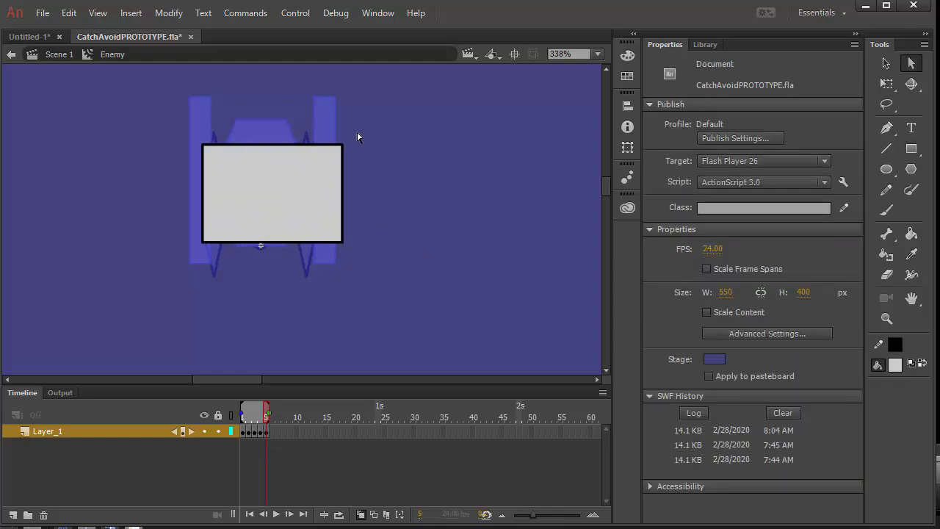
key(v)
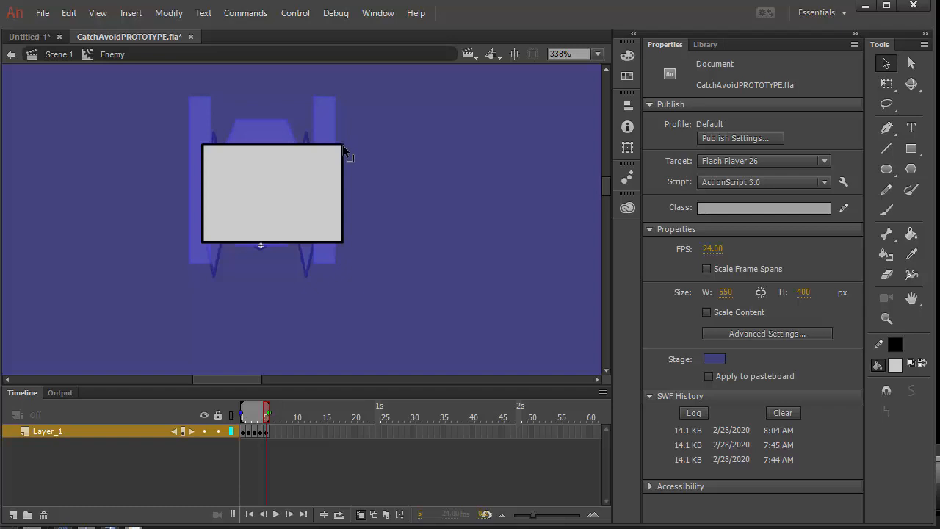
mouse_move(342, 144)
mouse_down()
mouse_move(295, 146)
mouse_move(342, 145)
mouse_up()
key(a)
click(318, 171)
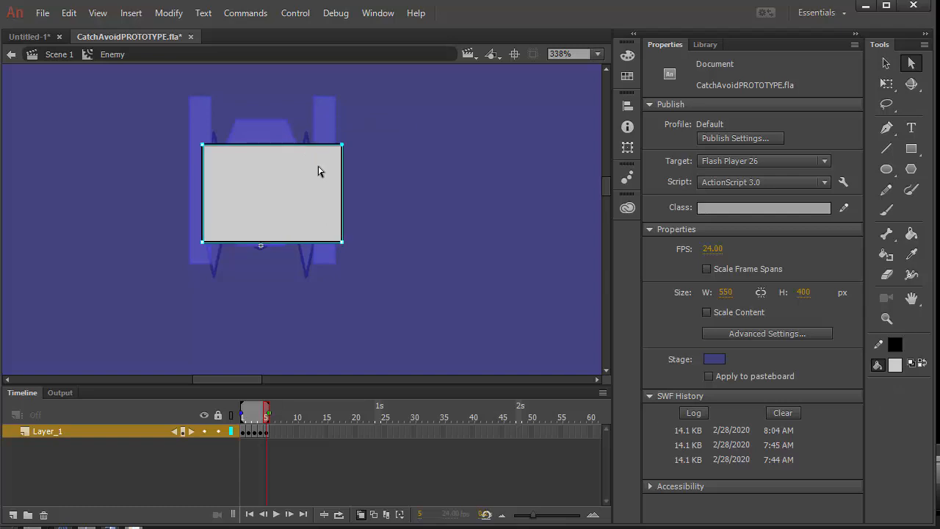
key(shift+Left)
key(shift+Left)
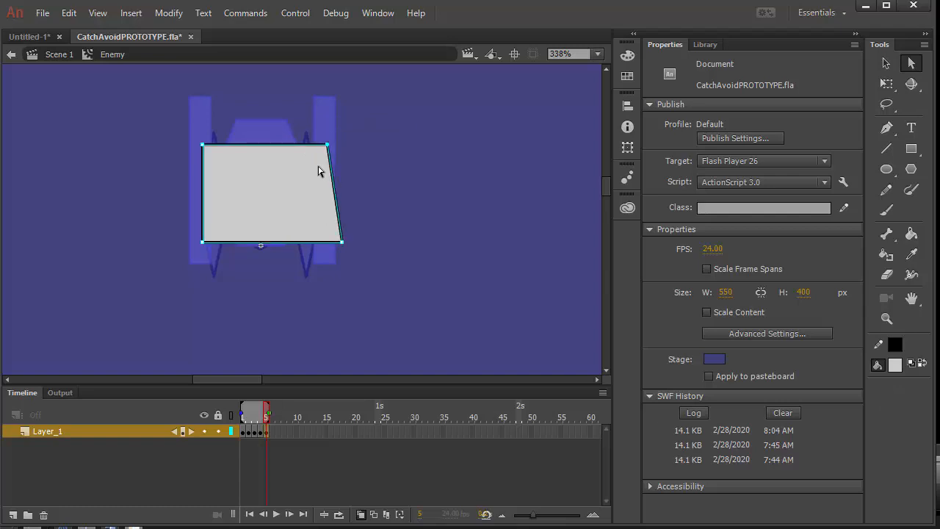
key(shift+Left)
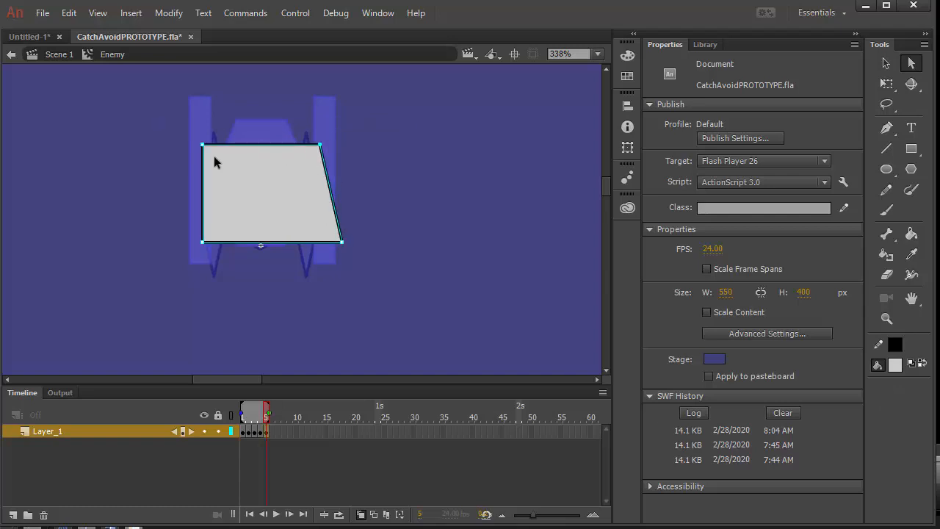
key(shift+Right)
key(shift+Right)
key(shift+Right)
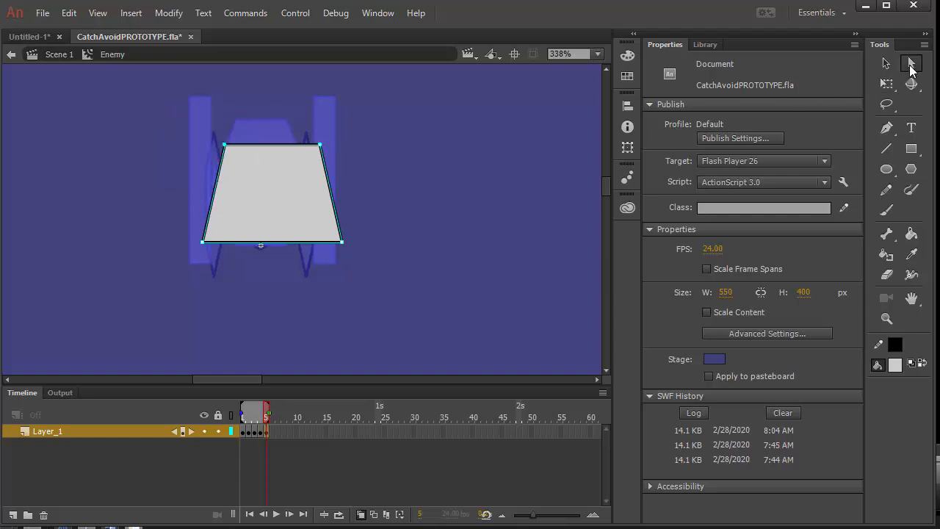
click(210, 157)
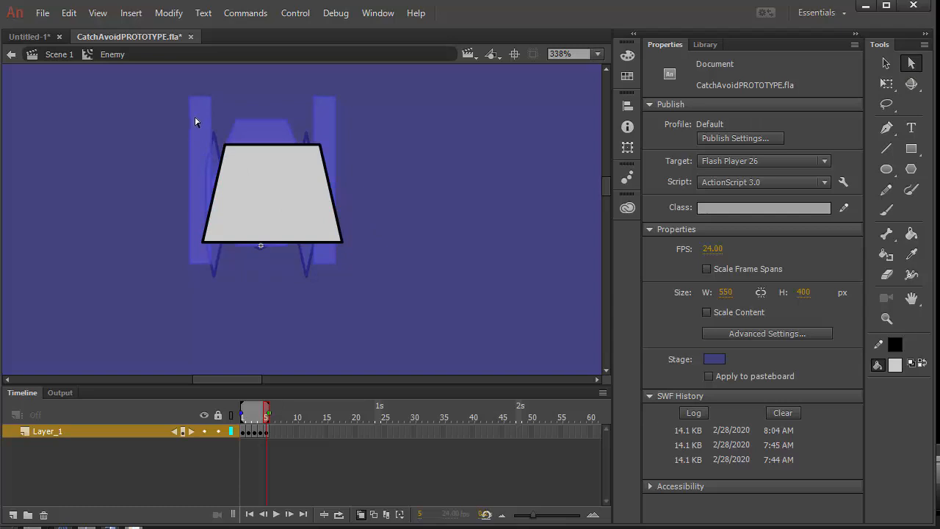
Duplicate the trapezoid into the empty area beside it and scale the copy down to about 36 × 25 px
click(886, 64)
drag(143, 124, 398, 273)
drag(290, 226, 526, 220)
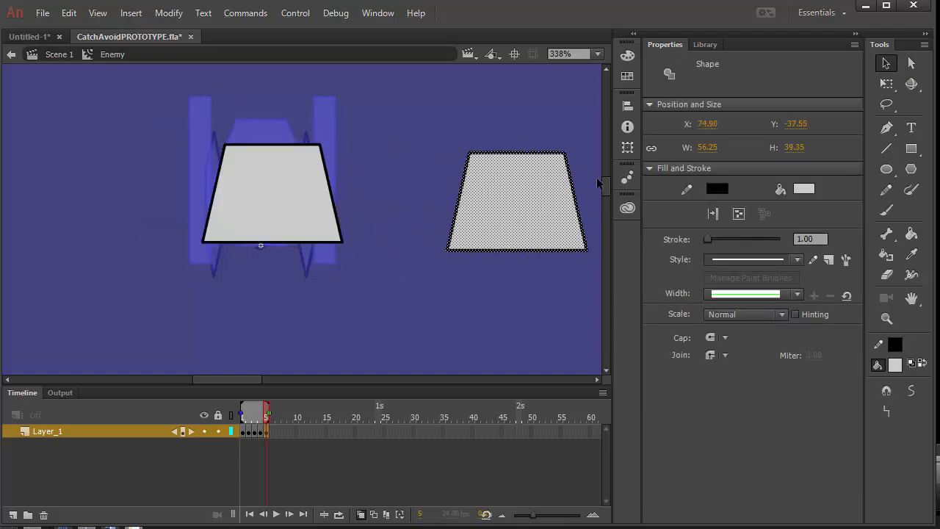
click(887, 84)
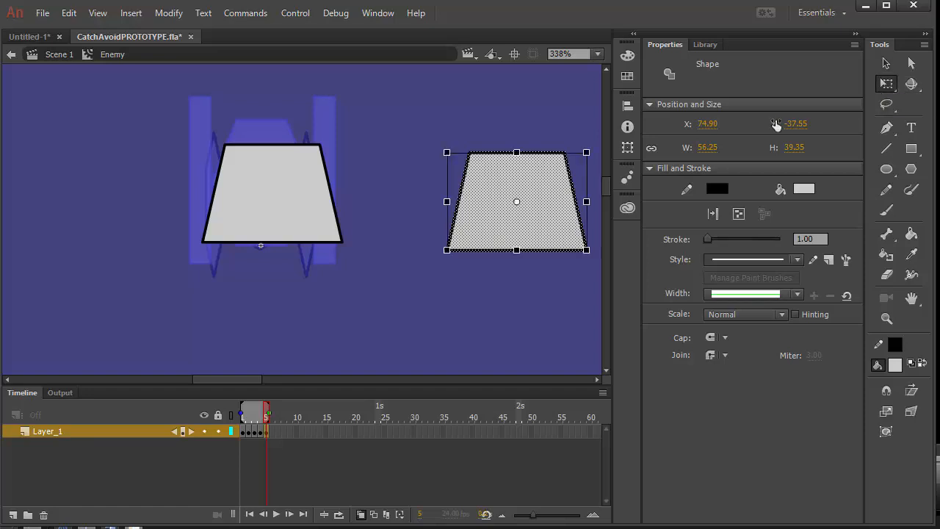
drag(587, 152, 562, 169)
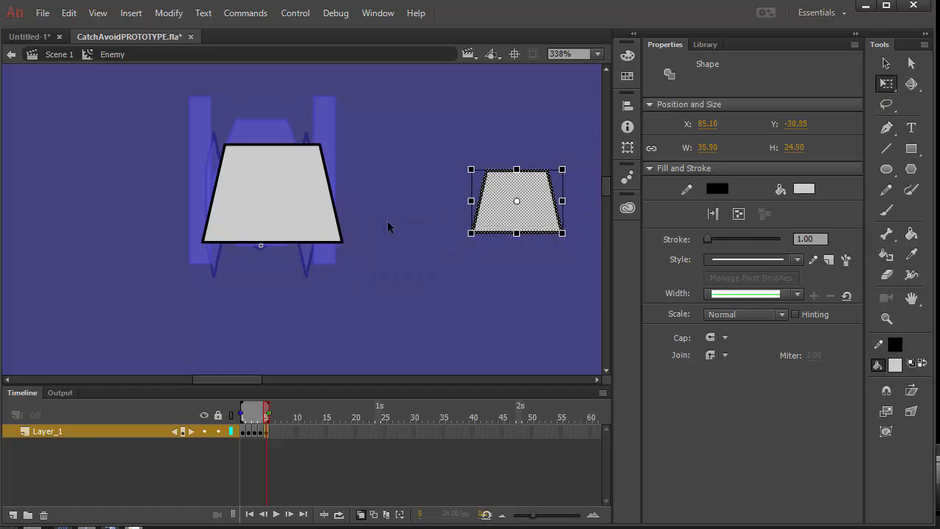
Place the small trapezoid below the large one and align both to the stage's horizontal center
key(v)
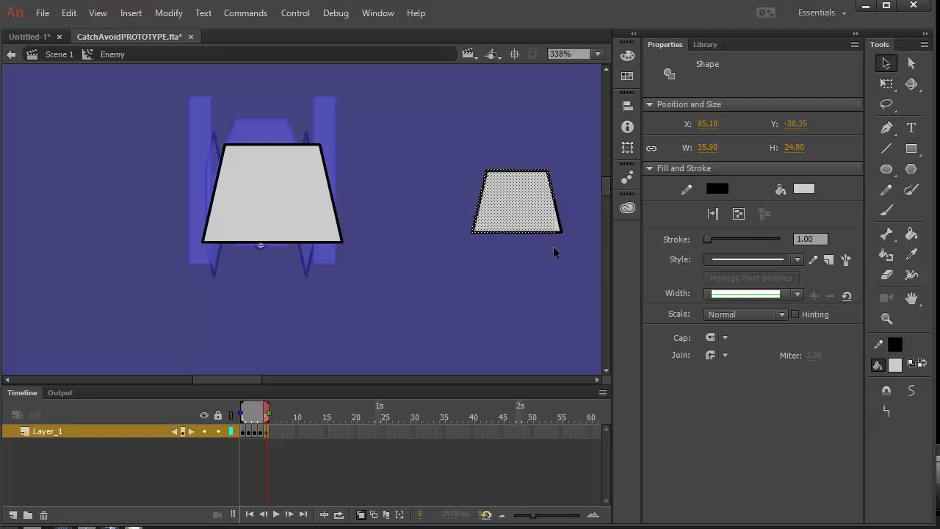
drag(448, 138, 604, 266)
drag(534, 216, 286, 302)
drag(153, 106, 412, 343)
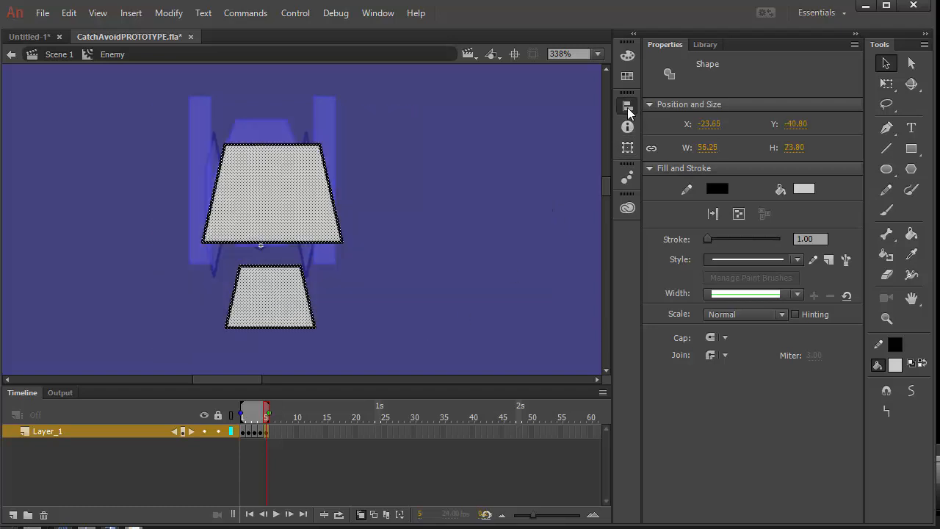
click(627, 105)
click(496, 135)
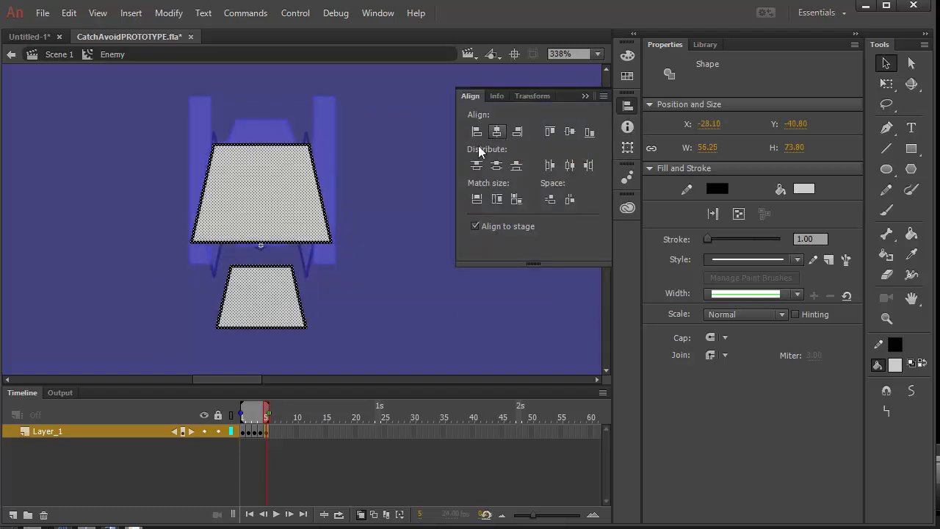
Move the small trapezoid straight up over the large one's lower edge and delete its fill and bottom line to cut an opening
click(189, 352)
drag(184, 350, 367, 252)
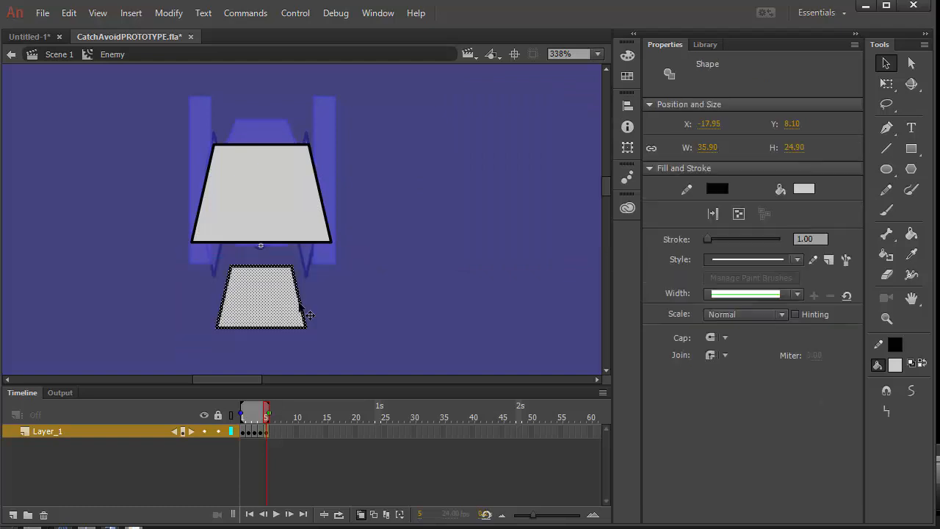
drag(274, 315, 277, 245)
click(274, 283)
click(262, 252)
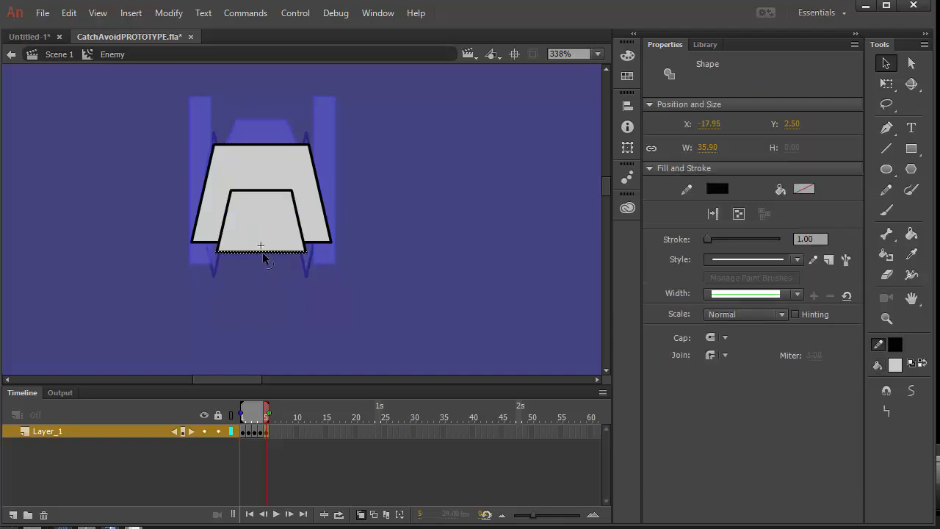
click(263, 256)
click(263, 248)
key(Delete)
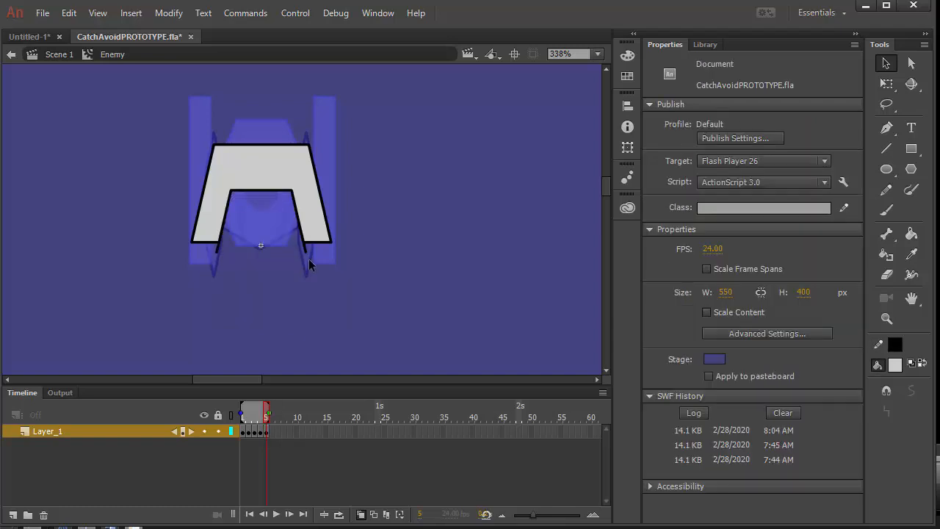
Delete the two leftover line ends sticking out below the legs of the new enemy shape
click(306, 251)
key(Delete)
click(219, 252)
key(Delete)
Open the Shot symbol for editing and place an Enemy instance above the orange bar as a size reference
click(706, 46)
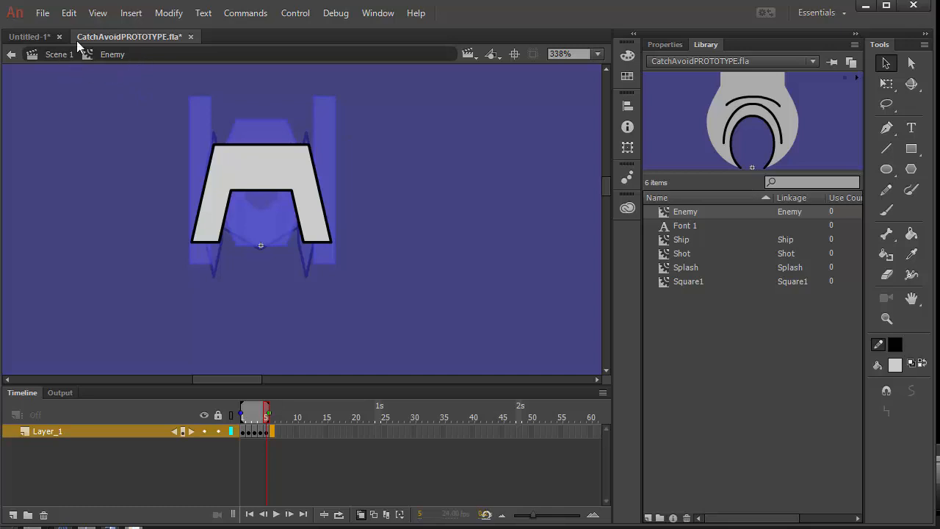
double_click(664, 252)
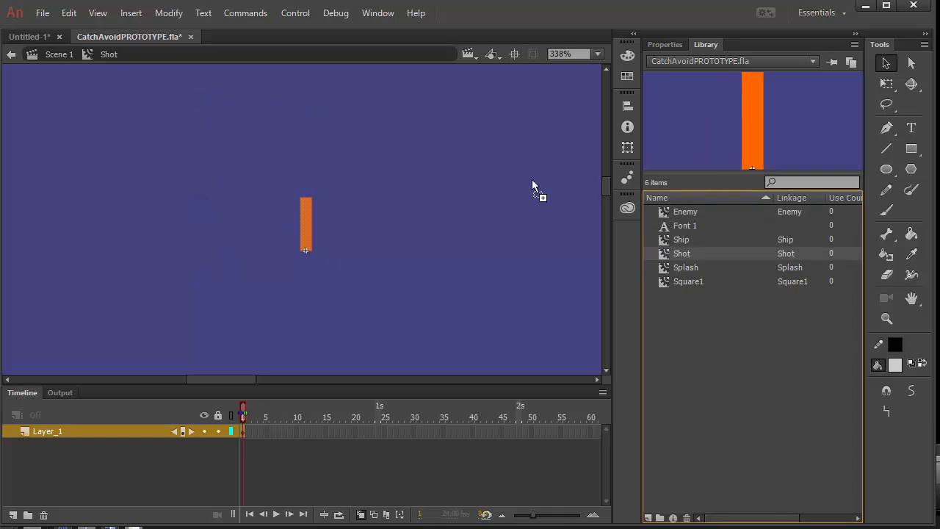
drag(683, 211, 341, 146)
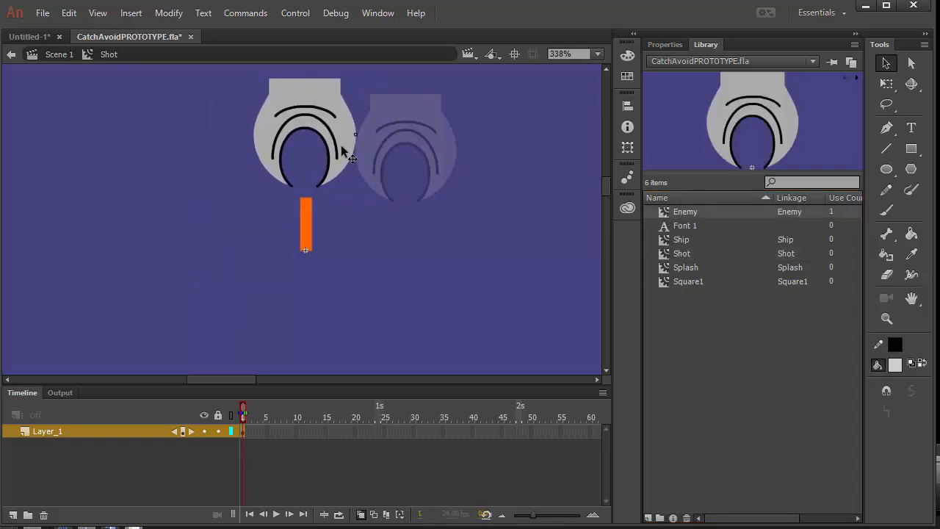
Resize the orange shot bar by entering a width of 4 and a height of 17
click(309, 224)
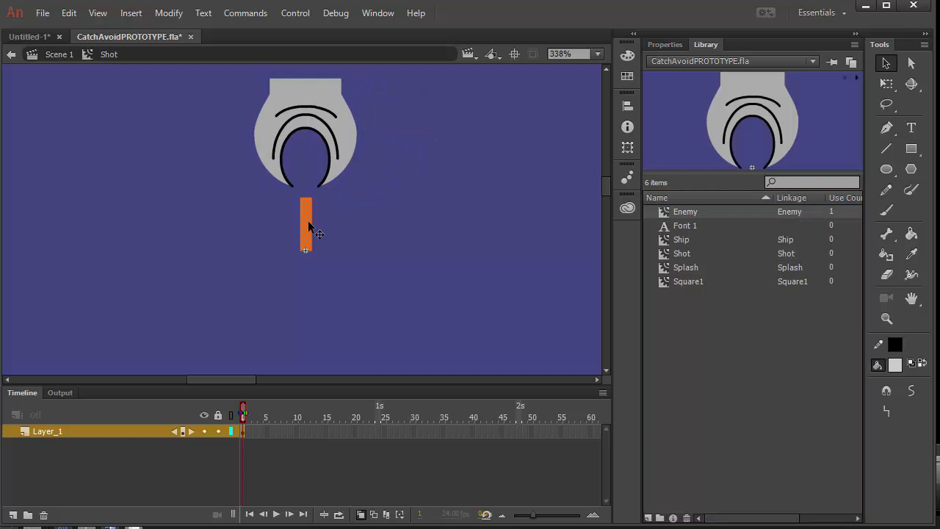
click(664, 45)
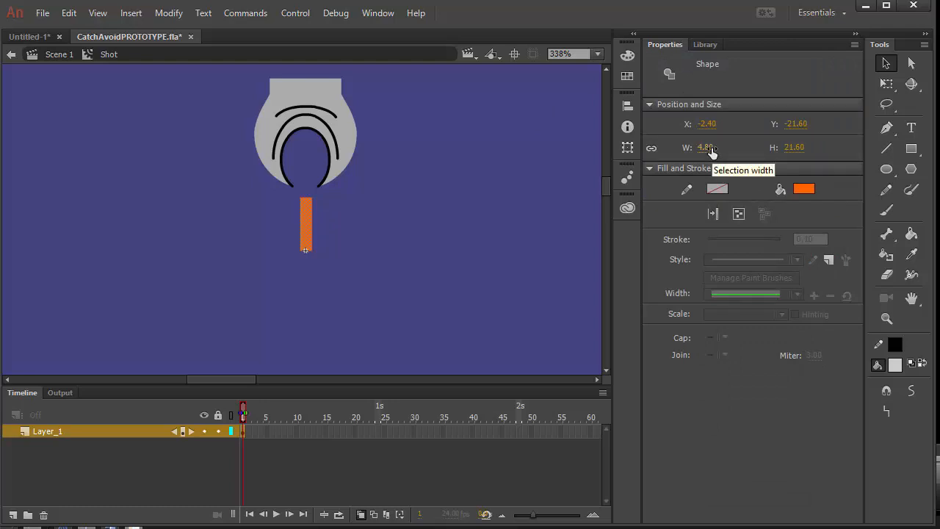
click(706, 148)
text(4)
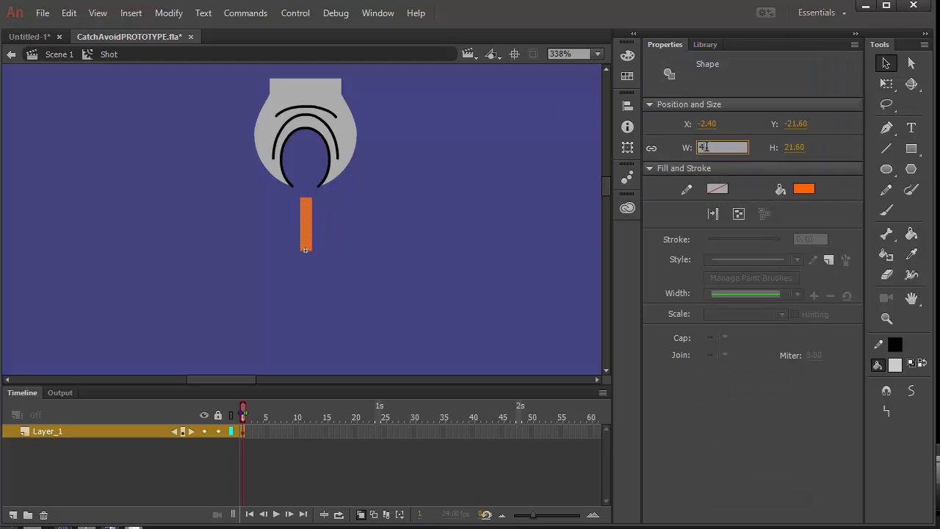
click(794, 148)
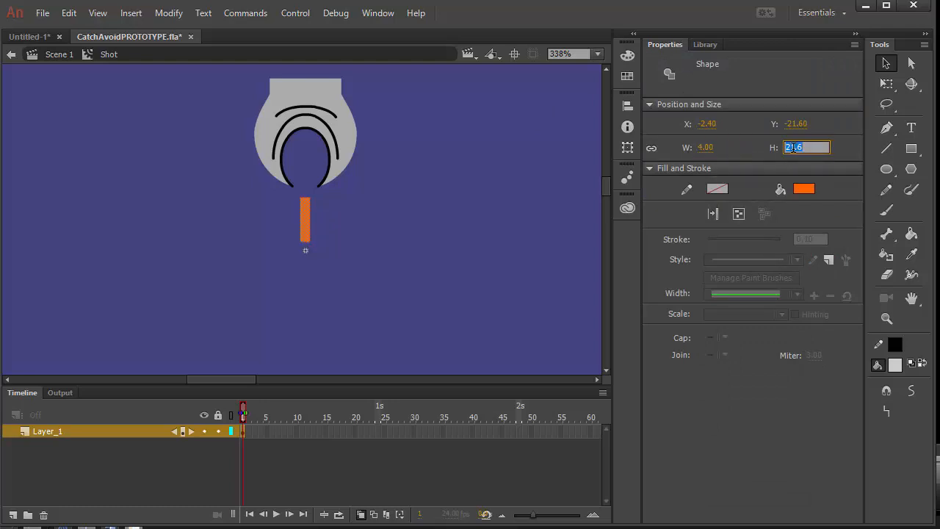
text(17)
key(Return)
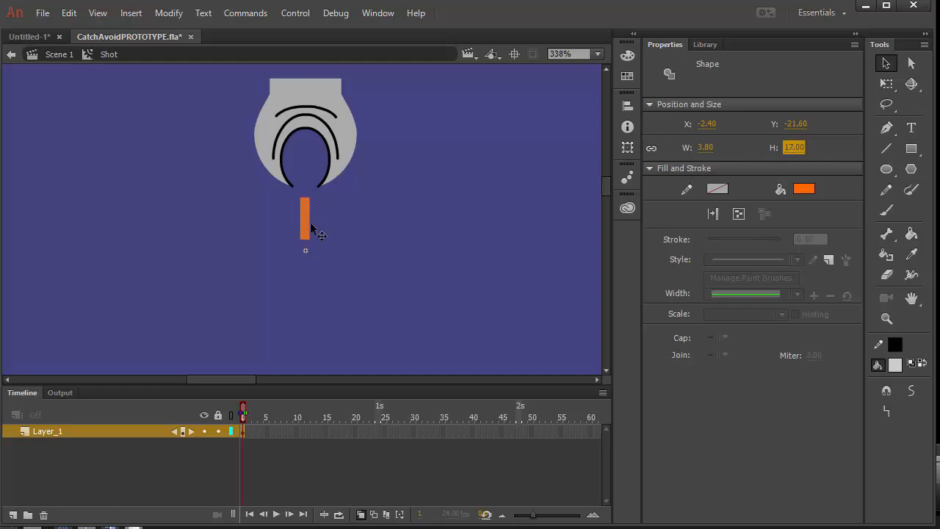
Align the orange shot bar to the stage's horizontal center and bottom edge so it sits on the registration point
click(627, 106)
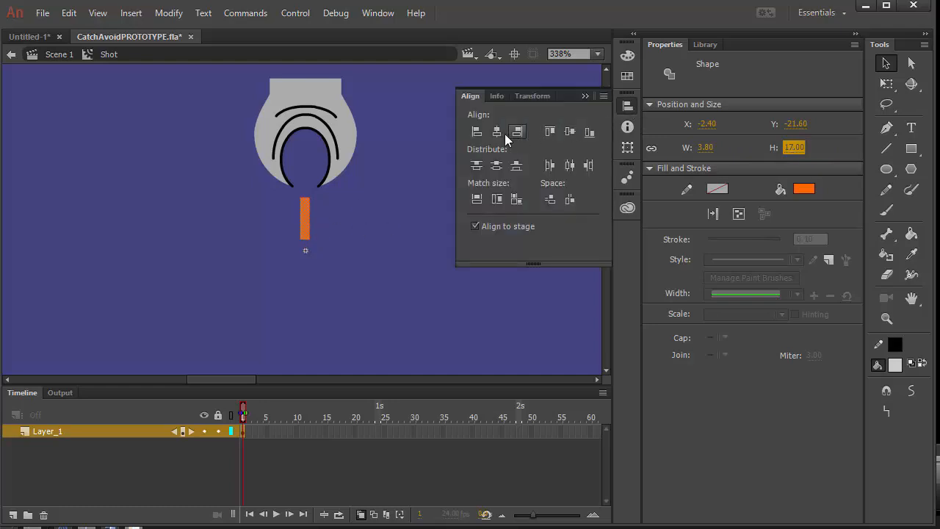
click(499, 132)
click(589, 132)
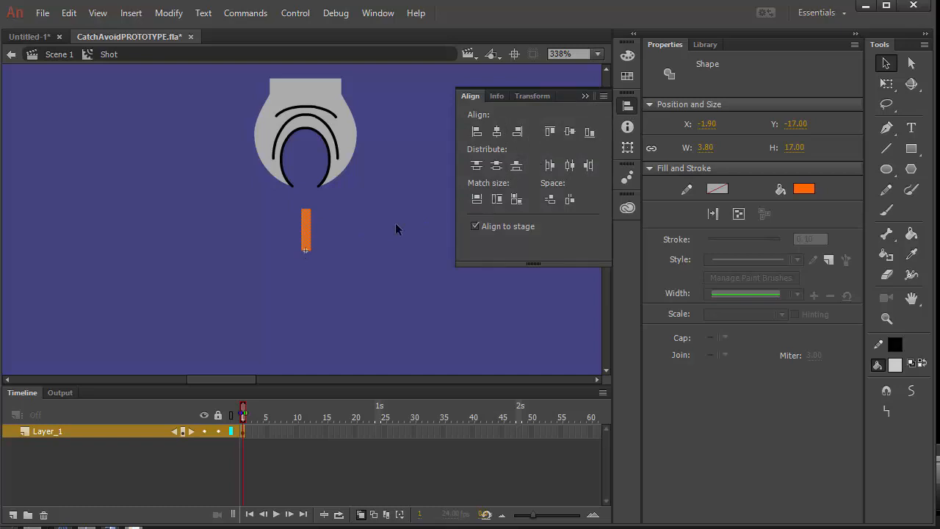